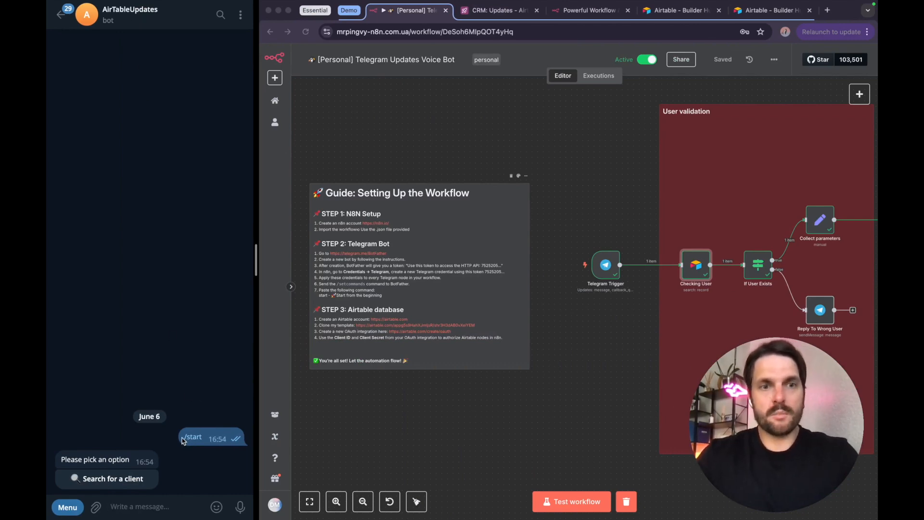
Step: Start a client search in the AirTableUpdates bot and look up clients matching "Gal"
{"action": "left_click", "coordinate": [102, 479]}
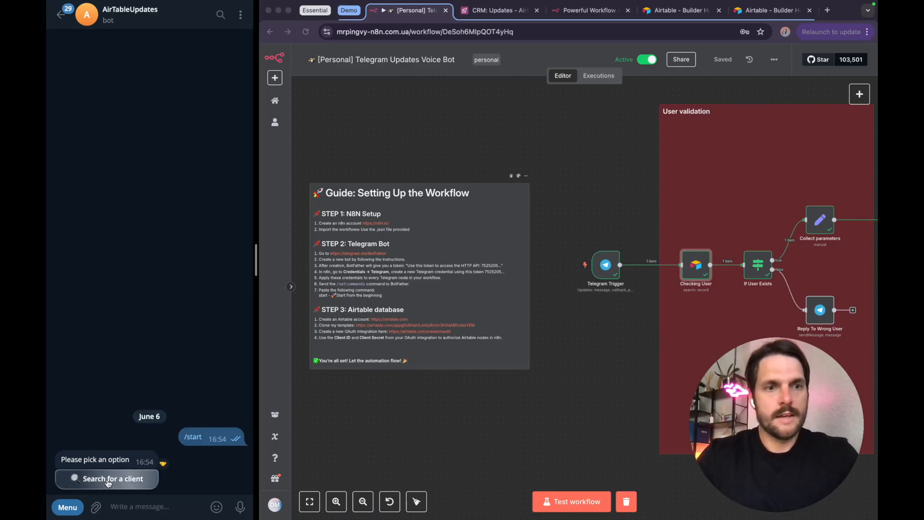
{"action": "left_click_drag", "start_coordinate": [73, 480], "coordinate": [165, 480]}
{"action": "left_click", "coordinate": [165, 481]}
{"action": "left_click", "coordinate": [154, 504]}
{"action": "type", "text": "Gal"}
{"action": "key", "text": "Return"}
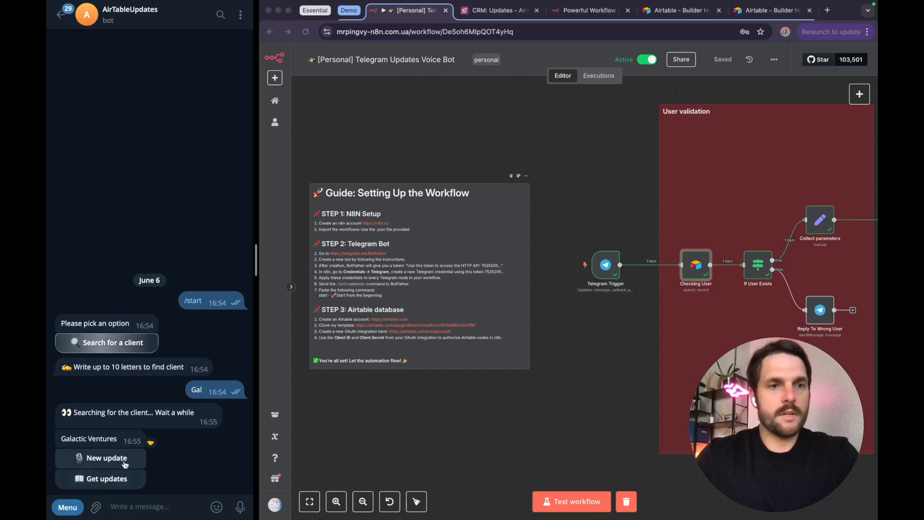
Step: Retrieve the existing updates for Galactic Ventures and read through the listed entries
{"action": "left_click", "coordinate": [89, 480]}
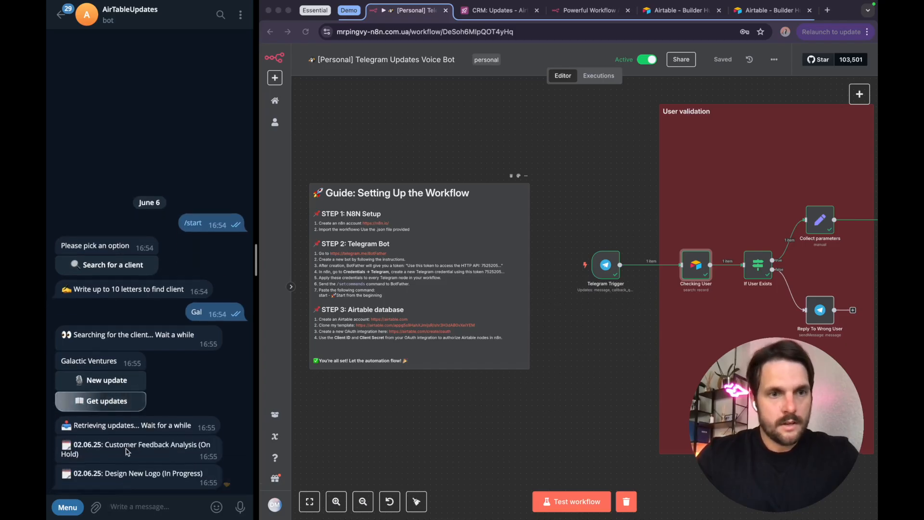
{"action": "left_click_drag", "start_coordinate": [102, 444], "coordinate": [132, 456]}
{"action": "left_click", "coordinate": [114, 473]}
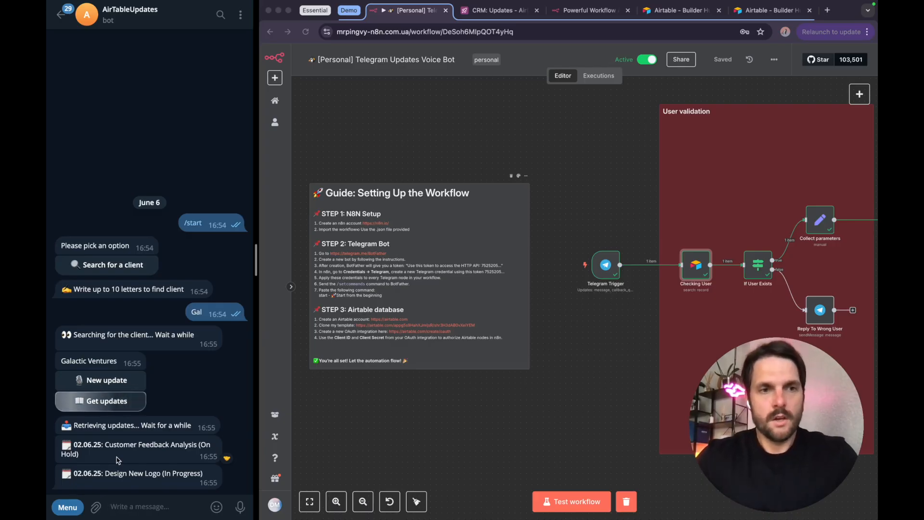
Step: Start a new update for Galactic Ventures and send a voice message about purchasing 3,000 metric tons of corn with July shipment
{"action": "left_click", "coordinate": [116, 384]}
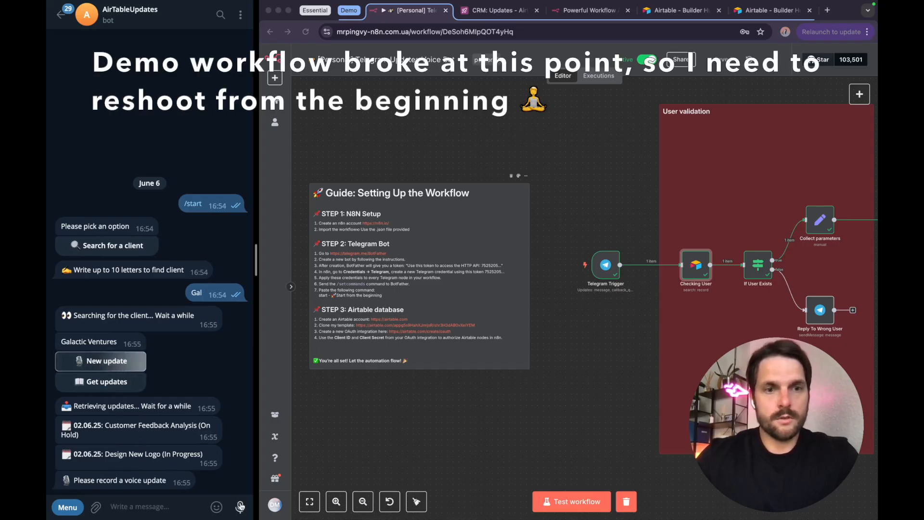
{"action": "left_click", "coordinate": [240, 507]}
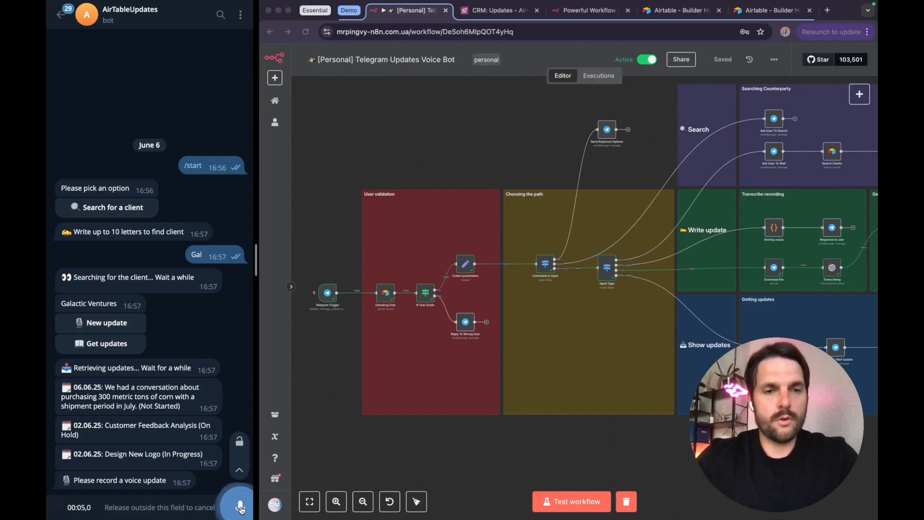
{"action": "left_click_drag", "start_coordinate": [241, 509], "coordinate": [240, 508]}
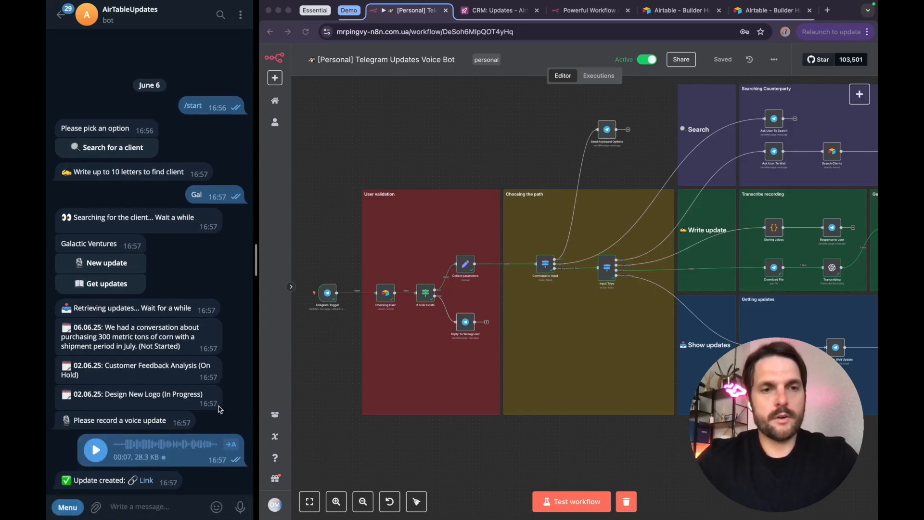
Step: Open the newly created update's record in Airtable from the bot's reply and examine its task name, assigned team member and client
{"action": "left_click", "coordinate": [147, 480]}
{"action": "left_click", "coordinate": [213, 295]}
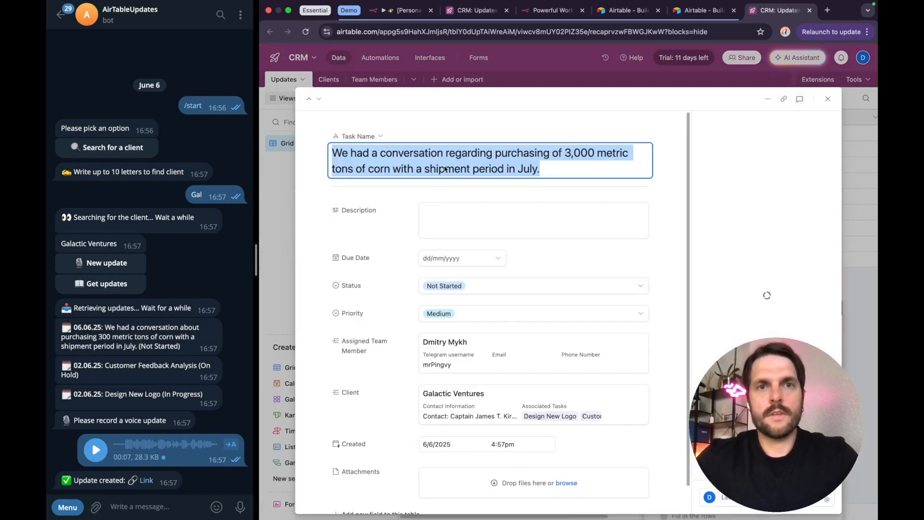
{"action": "left_click", "coordinate": [370, 156]}
{"action": "left_click_drag", "start_coordinate": [332, 155], "coordinate": [542, 167]}
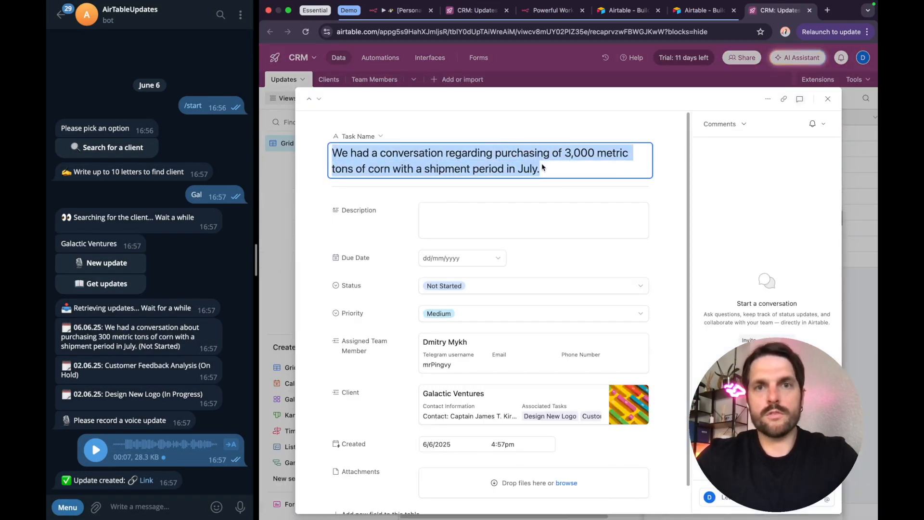
{"action": "left_click", "coordinate": [550, 170]}
{"action": "left_click_drag", "start_coordinate": [342, 157], "coordinate": [624, 178]}
{"action": "left_click", "coordinate": [562, 175]}
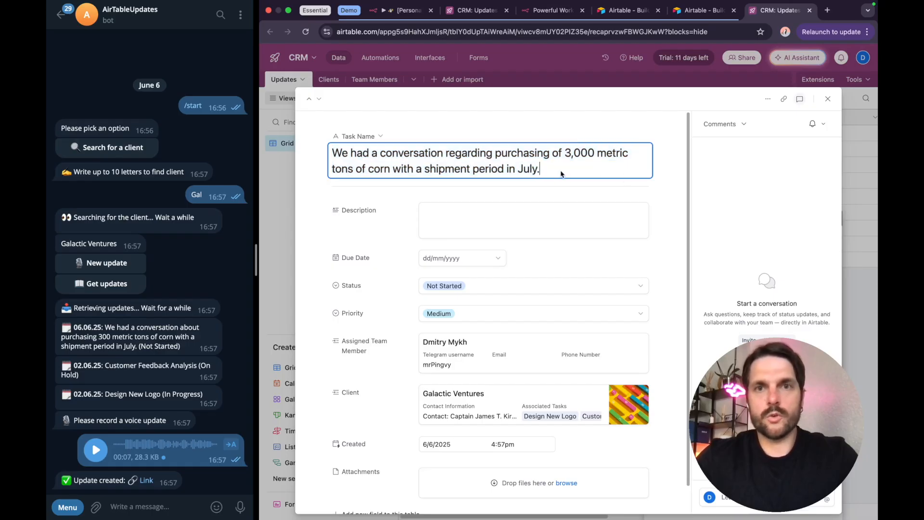
{"action": "scroll", "coordinate": [455, 254], "scroll_direction": "down", "scroll_amount": 1}
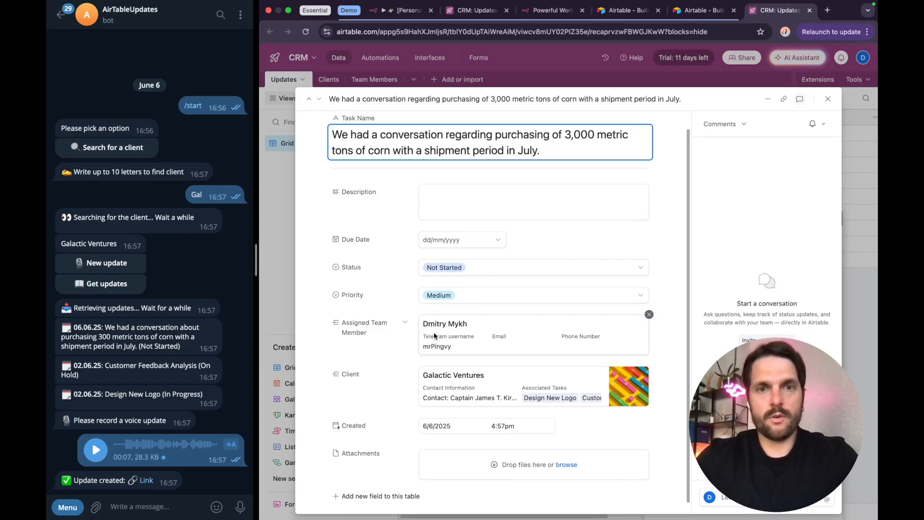
{"action": "scroll", "coordinate": [434, 346], "scroll_direction": "down", "scroll_amount": 1}
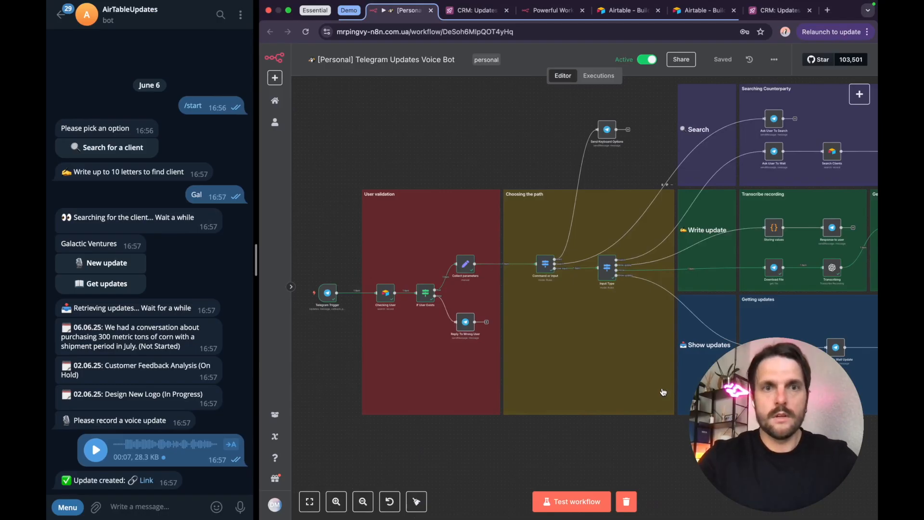
Step: Return to the n8n workflow, read the setup guide's N8N step and visit the n8n website's free sign-up offer
{"action": "scroll", "coordinate": [461, 358], "scroll_direction": "left", "scroll_amount": 5}
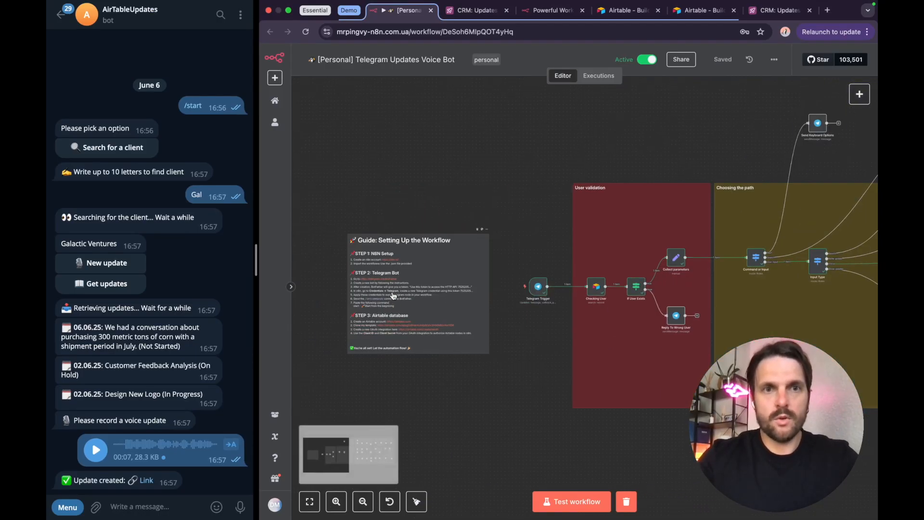
{"action": "scroll", "coordinate": [398, 294], "scroll_direction": "up", "scroll_amount": 5}
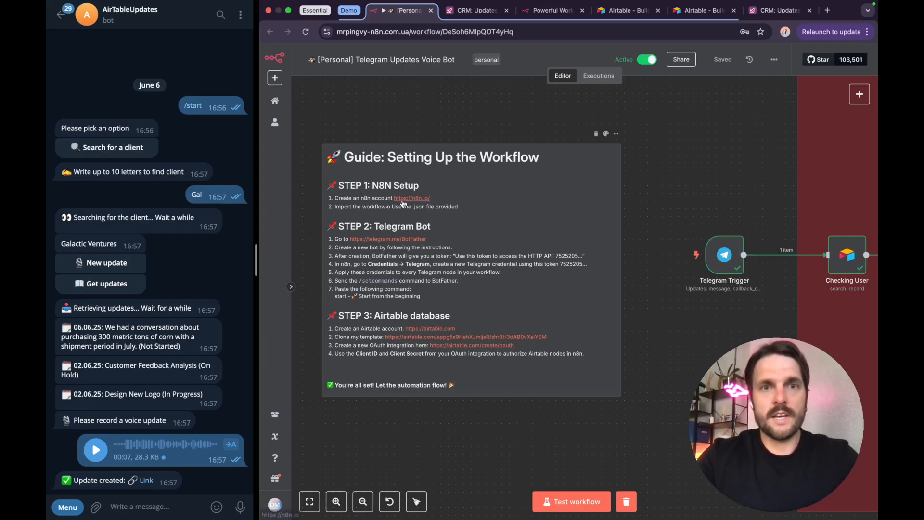
{"action": "left_click", "coordinate": [553, 11]}
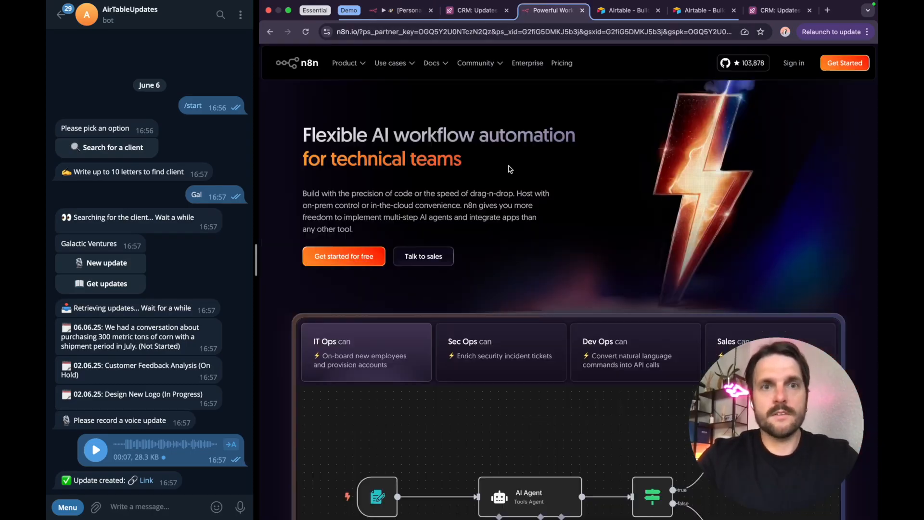
{"action": "left_click", "coordinate": [352, 259]}
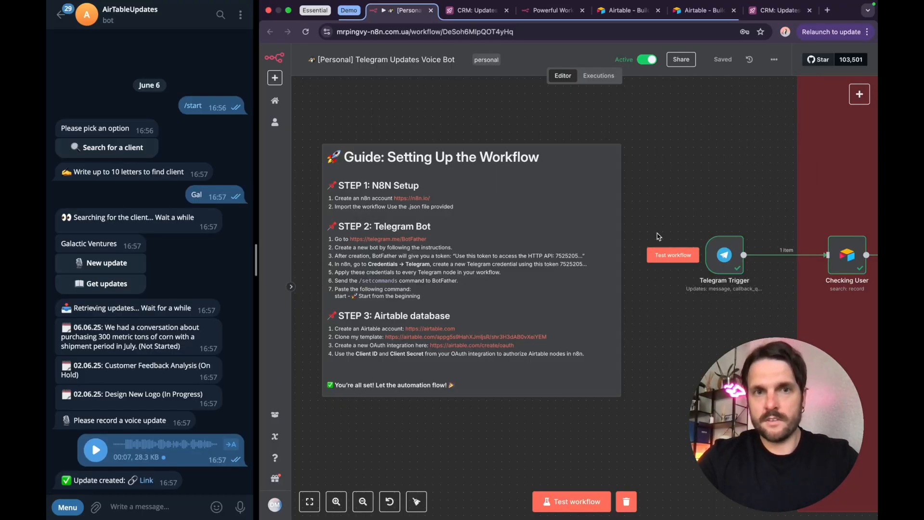
Step: Follow the setup guide's BotFather link and open the BotFather chat in Telegram
{"action": "left_click", "coordinate": [376, 240]}
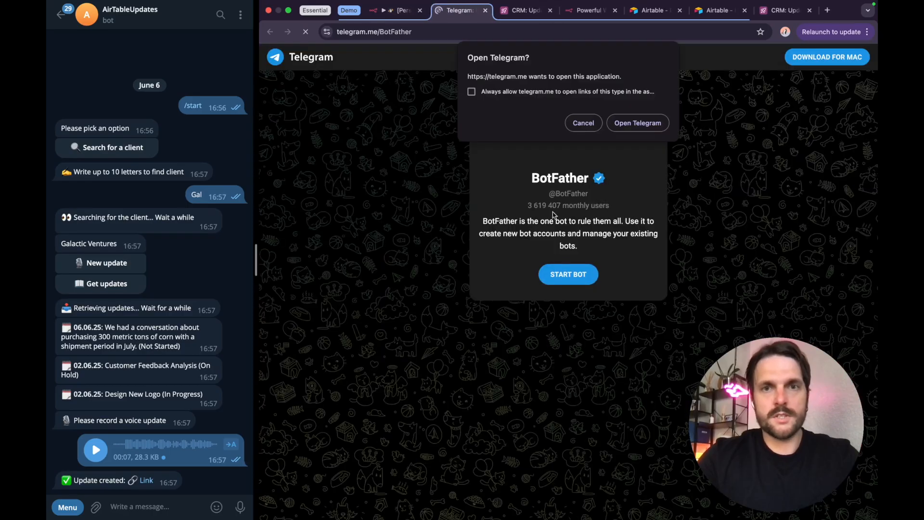
{"action": "left_click", "coordinate": [628, 126]}
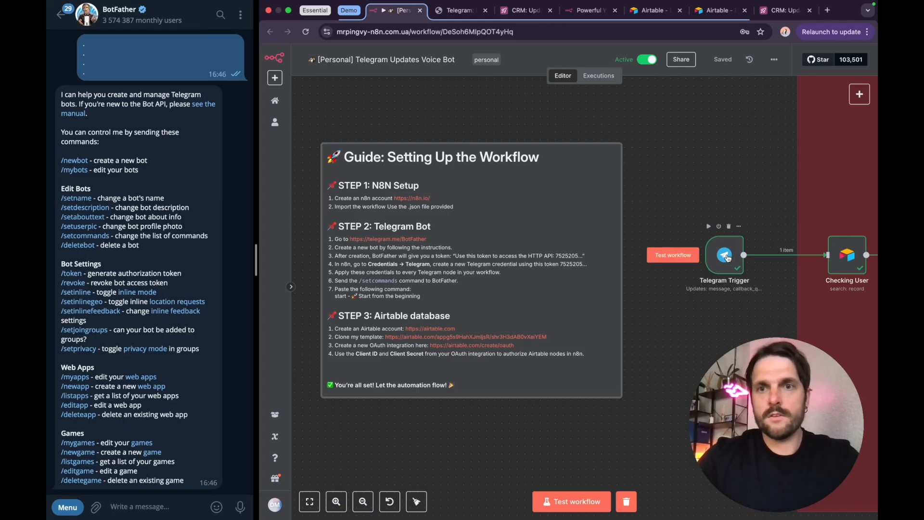
Step: Open the Telegram Trigger node and view the form for a new Telegram API credential
{"action": "double_click", "coordinate": [727, 258]}
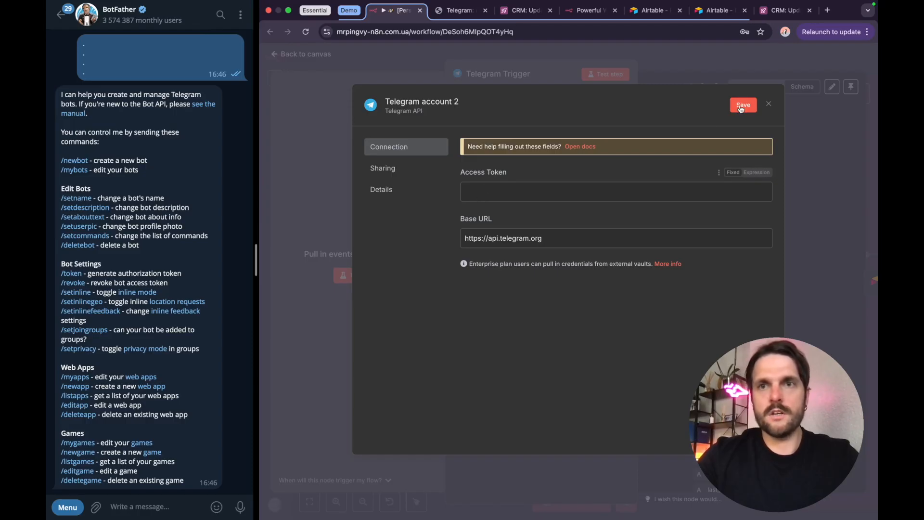
{"action": "left_click", "coordinate": [743, 105]}
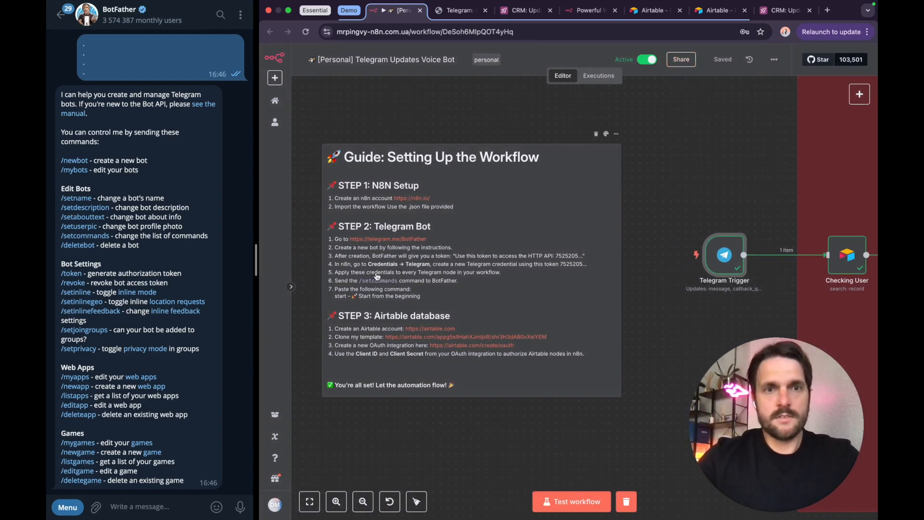
Step: Read the guide's bot command instructions, choose /setcommands in BotFather and show the AirTableUpdates bot's list of commands
{"action": "scroll", "coordinate": [377, 277], "scroll_direction": "up", "scroll_amount": 1}
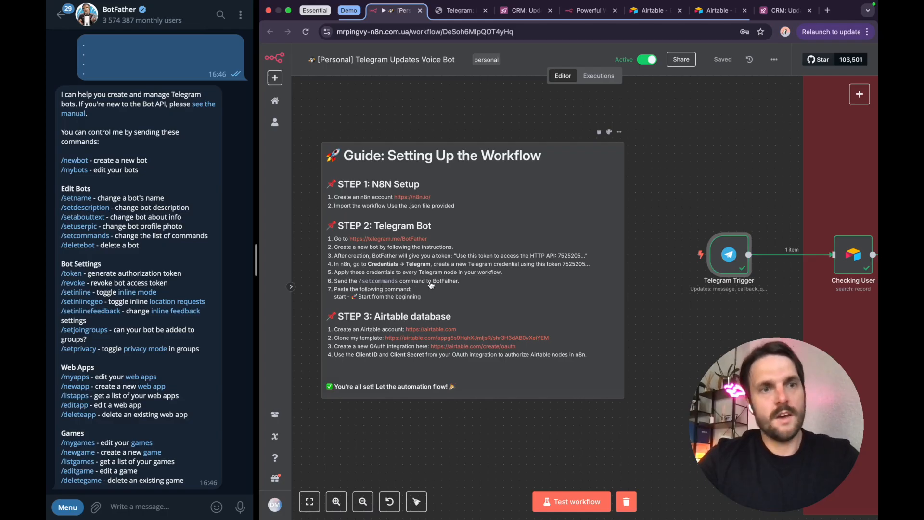
{"action": "left_click", "coordinate": [111, 237]}
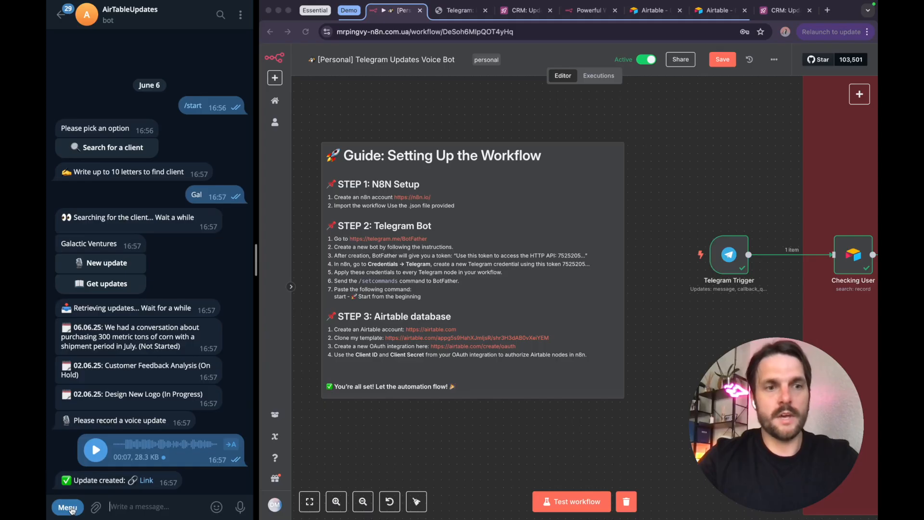
{"action": "left_click", "coordinate": [67, 508]}
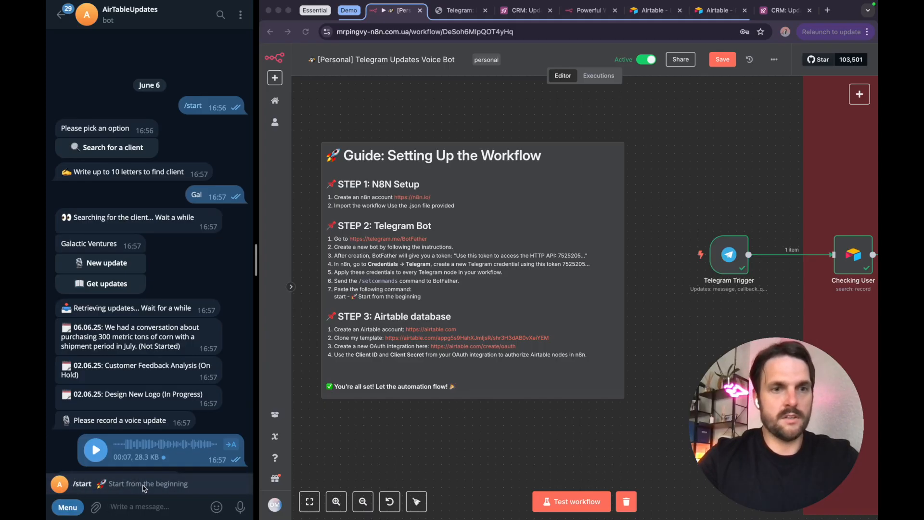
{"action": "left_click", "coordinate": [383, 448]}
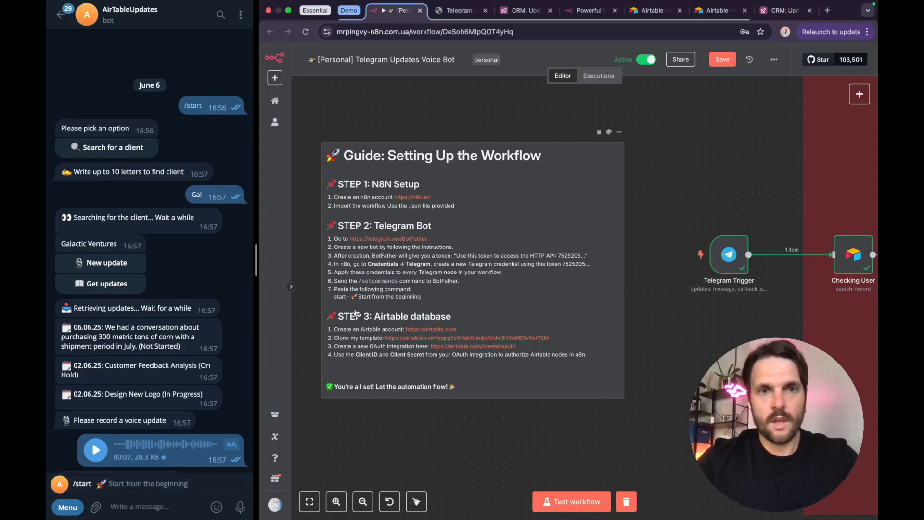
Step: Read the guide's Airtable database step and view Airtable's OAuth integrations page at airtable.com/create/oauth
{"action": "scroll", "coordinate": [353, 319], "scroll_direction": "up", "scroll_amount": 3}
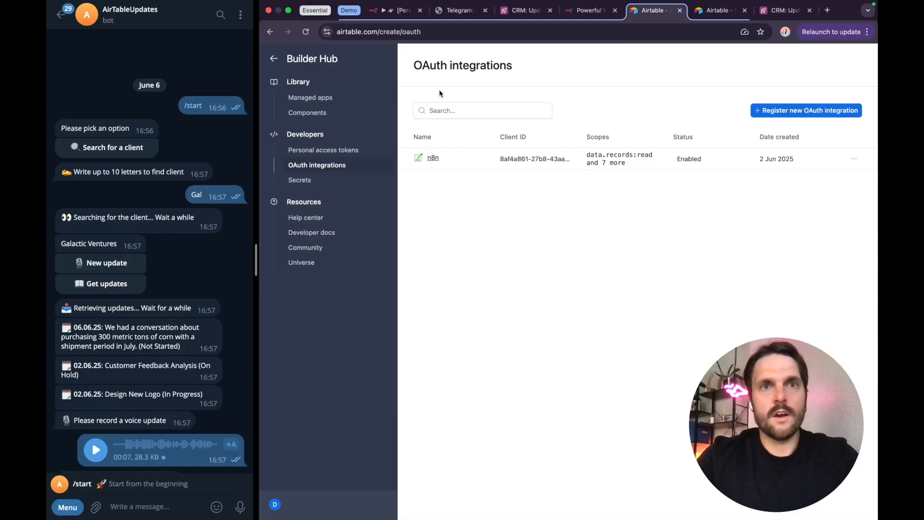
{"action": "left_click", "coordinate": [333, 32]}
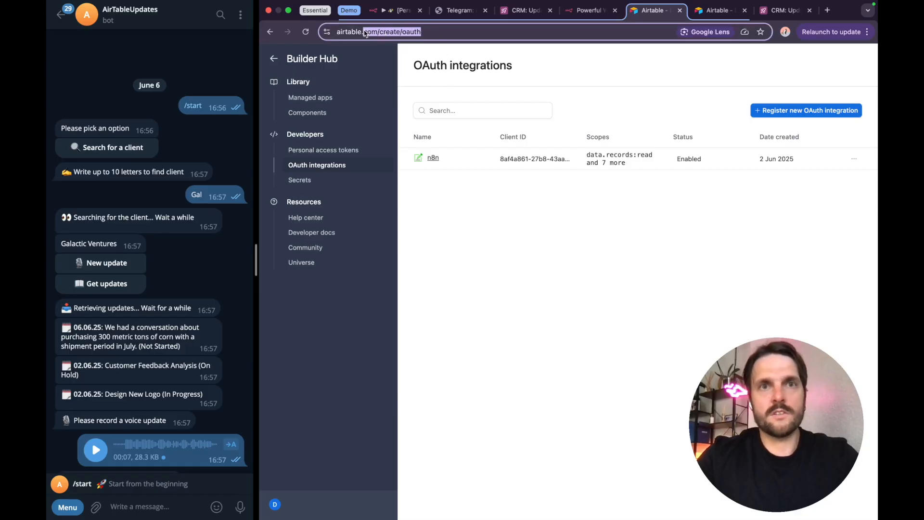
{"action": "left_click", "coordinate": [477, 203]}
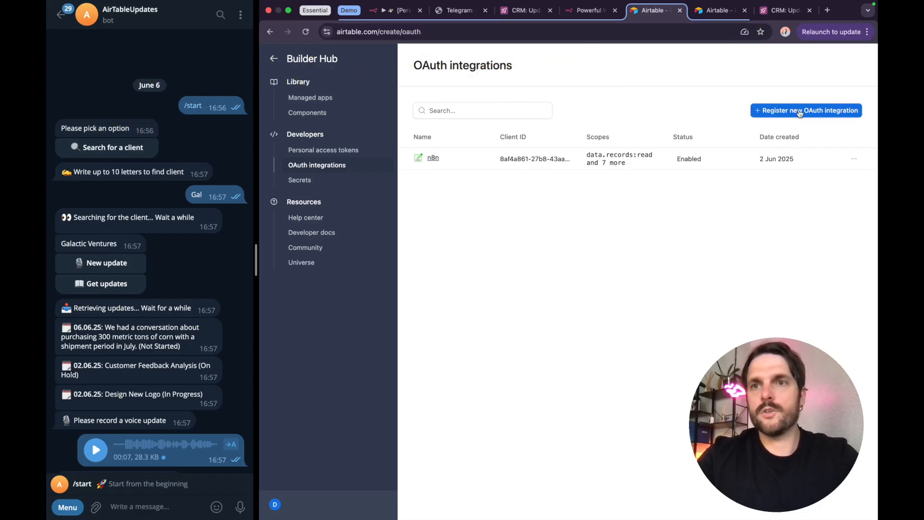
Step: Switch to the Airtable integration registration form and examine its name and OAuth redirect URL
{"action": "left_click", "coordinate": [713, 10]}
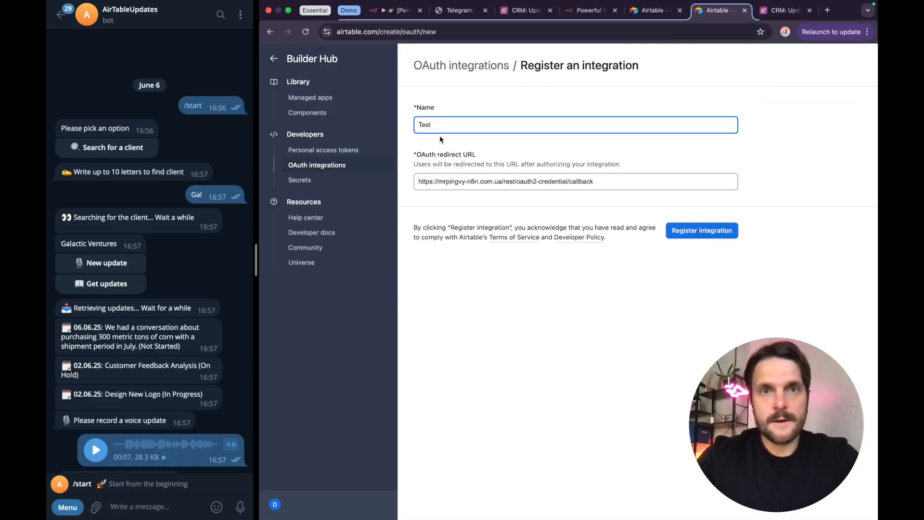
{"action": "left_click_drag", "start_coordinate": [432, 126], "coordinate": [414, 126]}
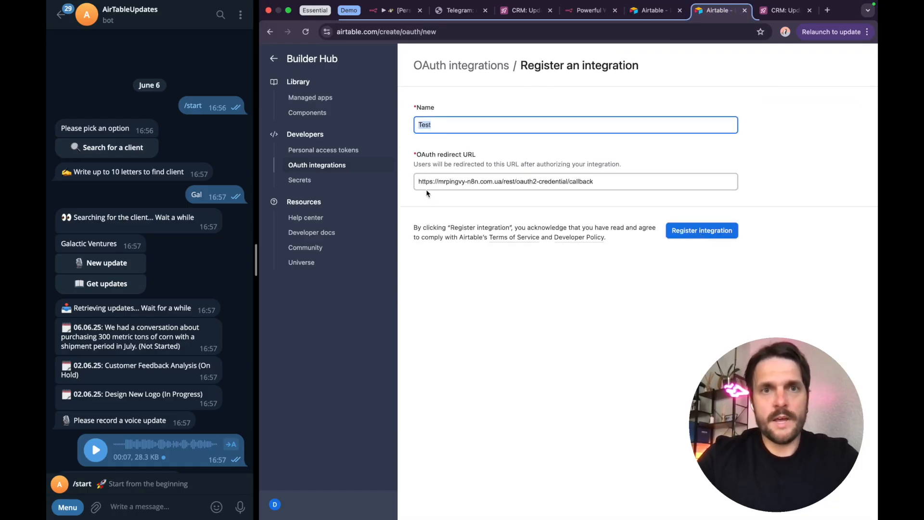
{"action": "left_click_drag", "start_coordinate": [417, 181], "coordinate": [594, 182]}
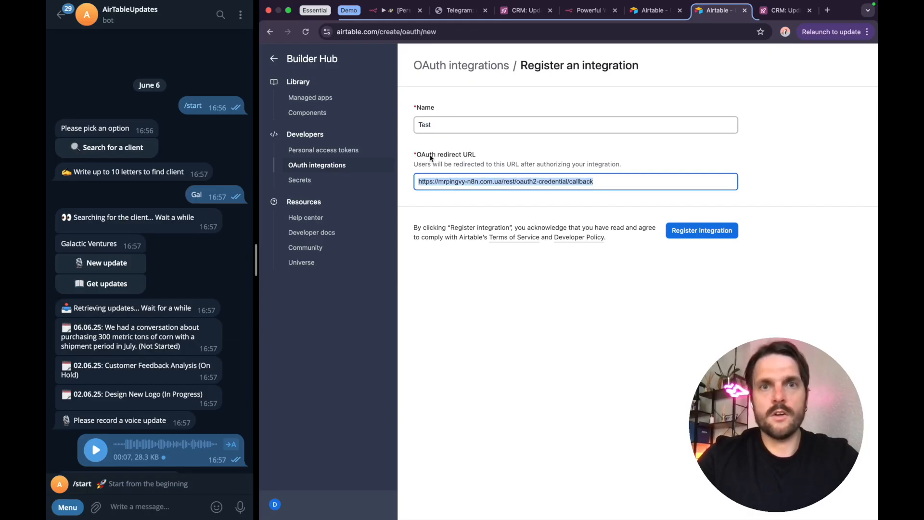
Step: Switch to the n8n workflow, start a new OAuth2 credential in the Checking User node and copy its OAuth redirect URL
{"action": "left_click", "coordinate": [397, 10]}
{"action": "scroll", "coordinate": [748, 164], "scroll_direction": "down", "scroll_amount": 5}
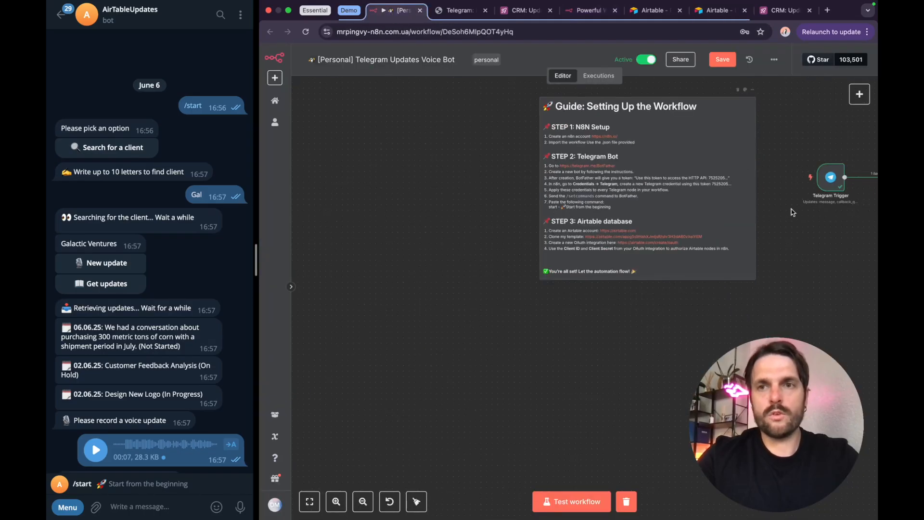
{"action": "scroll", "coordinate": [815, 230], "scroll_direction": "right", "scroll_amount": 5}
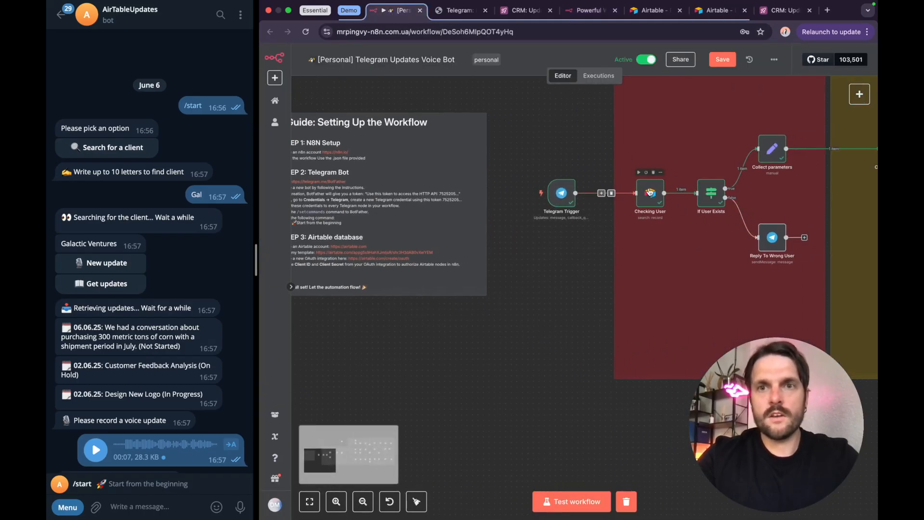
{"action": "double_click", "coordinate": [650, 192]}
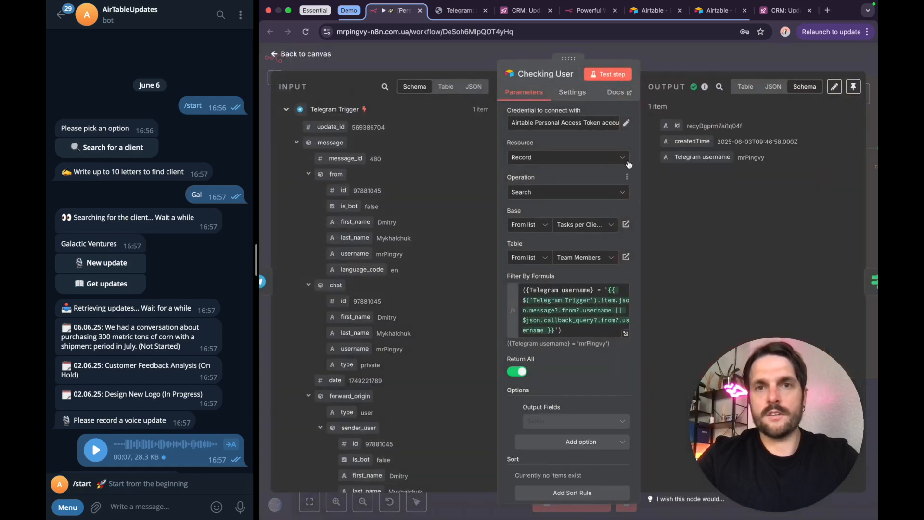
{"action": "left_click", "coordinate": [622, 126]}
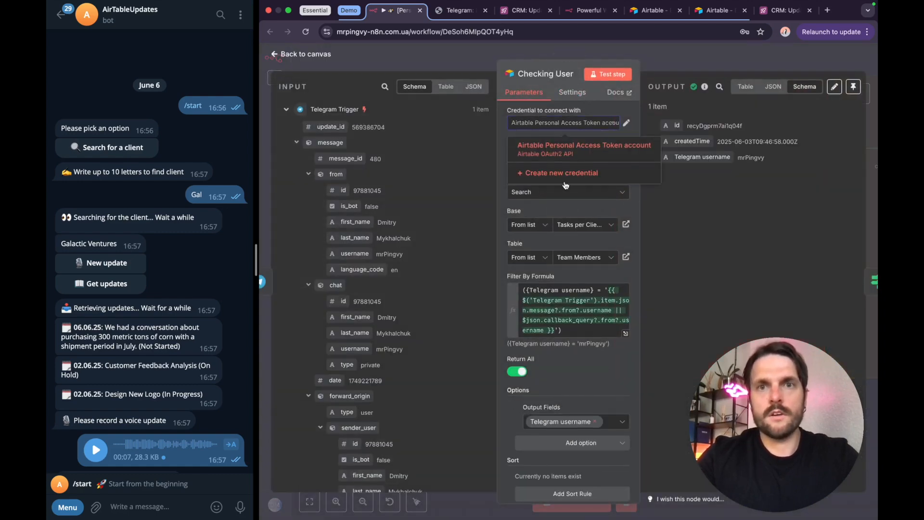
{"action": "left_click", "coordinate": [568, 174]}
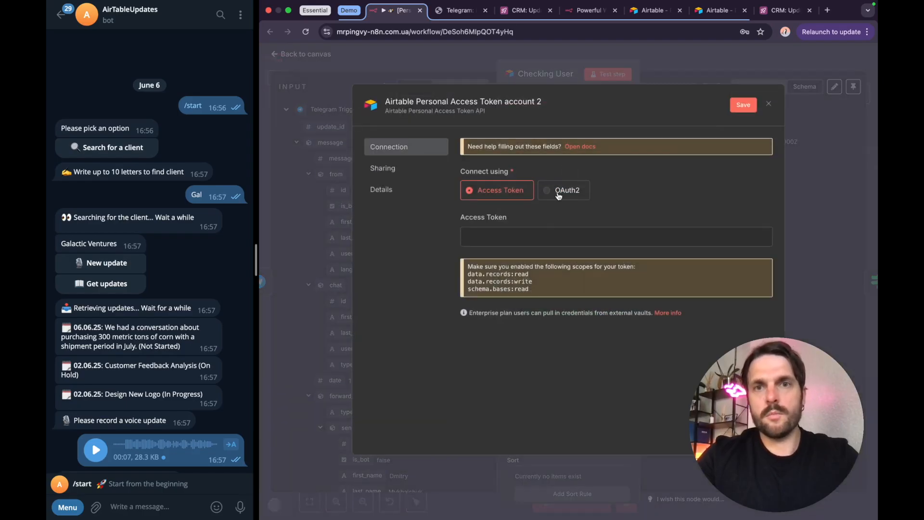
{"action": "left_click", "coordinate": [559, 195]}
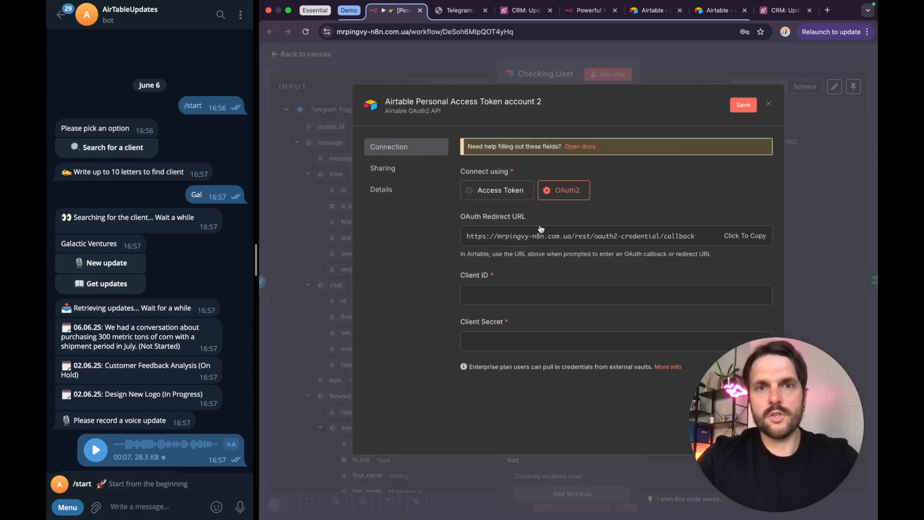
{"action": "left_click", "coordinate": [522, 240]}
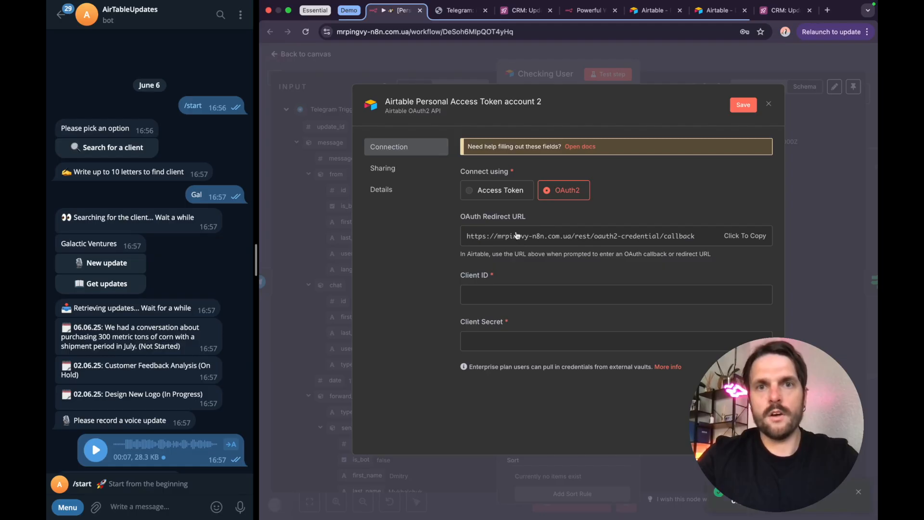
Step: Switch to Airtable, register the Test integration and request generation of a client secret in its developer details
{"action": "left_click", "coordinate": [717, 10]}
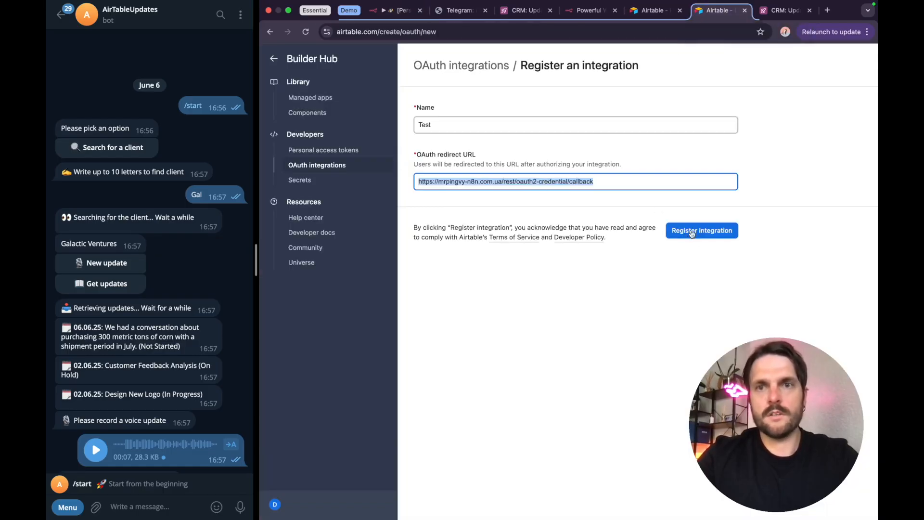
{"action": "left_click", "coordinate": [691, 231]}
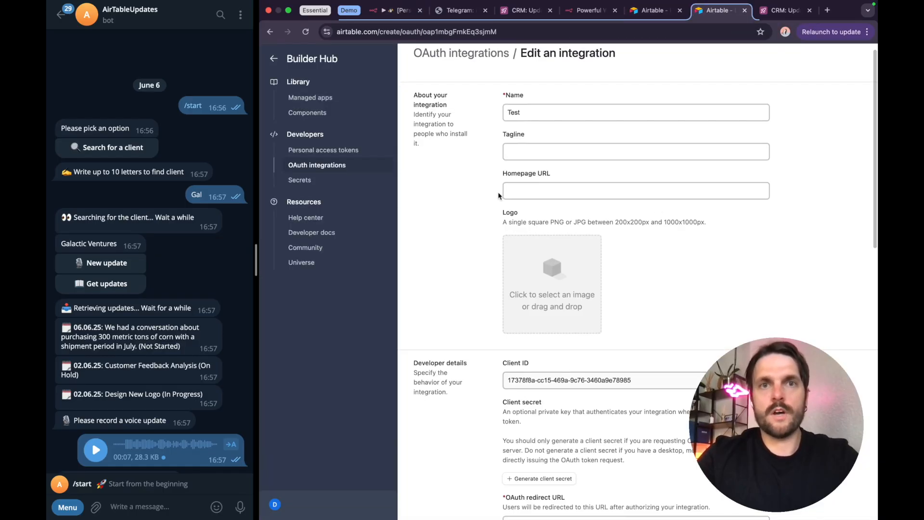
{"action": "scroll", "coordinate": [522, 207], "scroll_direction": "down", "scroll_amount": 3}
{"action": "scroll", "coordinate": [522, 260], "scroll_direction": "down", "scroll_amount": 2}
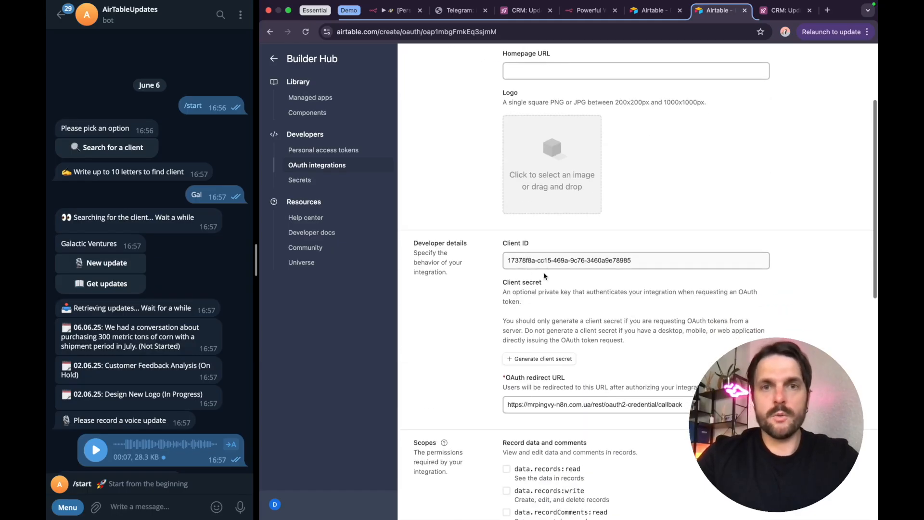
{"action": "scroll", "coordinate": [553, 317], "scroll_direction": "down", "scroll_amount": 3}
{"action": "scroll", "coordinate": [555, 320], "scroll_direction": "down", "scroll_amount": 1}
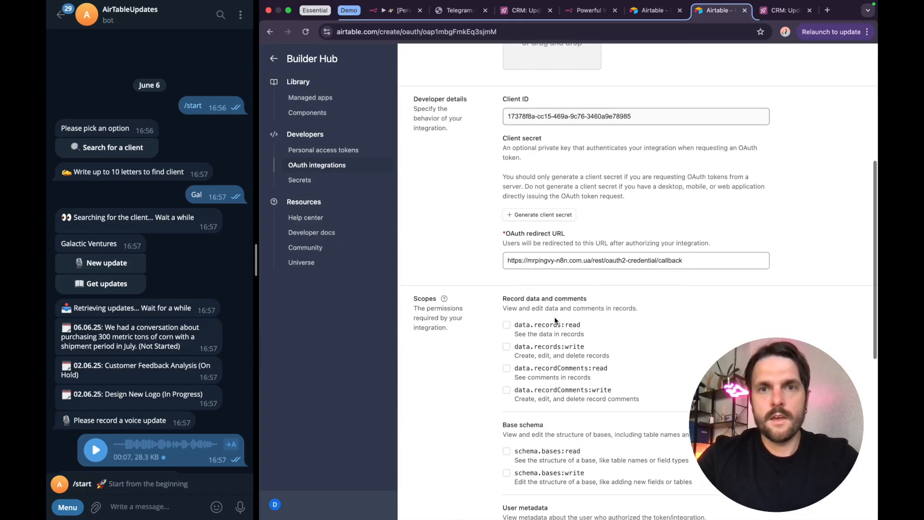
{"action": "left_click", "coordinate": [536, 216]}
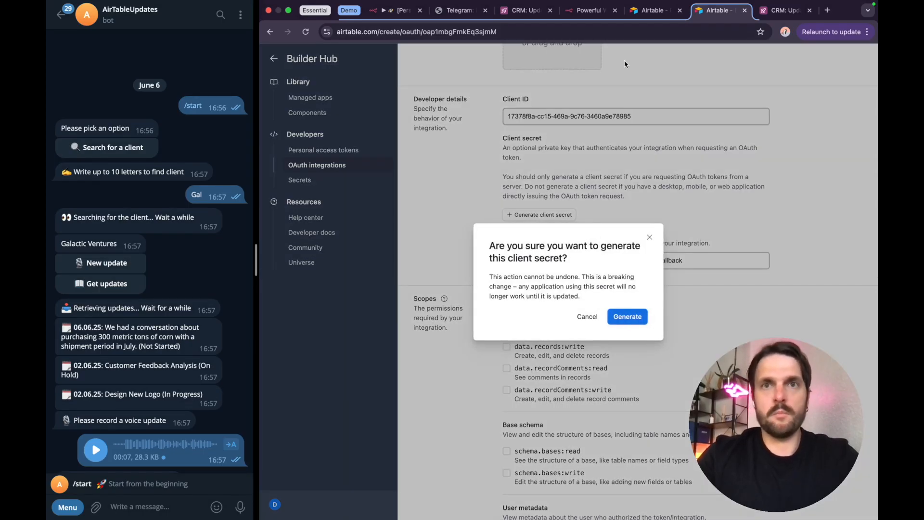
Step: Return to the Telegram Updates Voice Bot workflow in n8n and deactivate it
{"action": "left_click", "coordinate": [387, 13]}
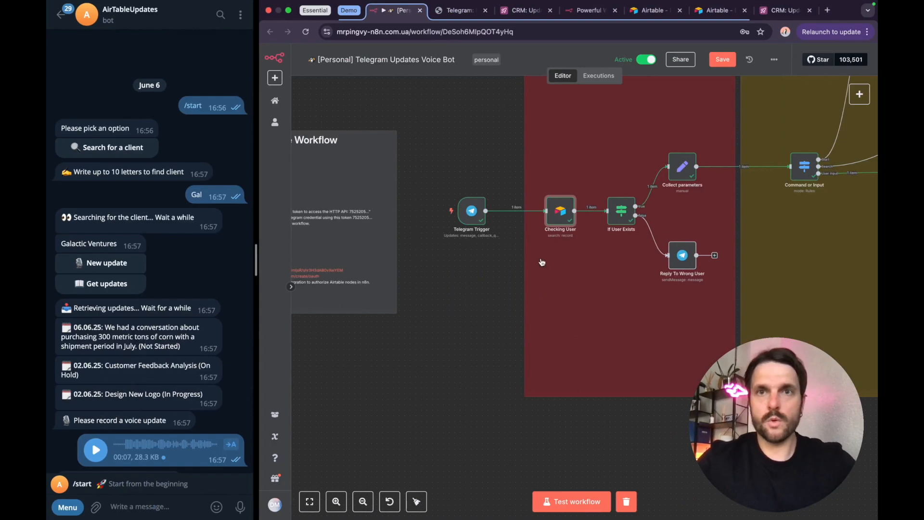
{"action": "left_click", "coordinate": [646, 60]}
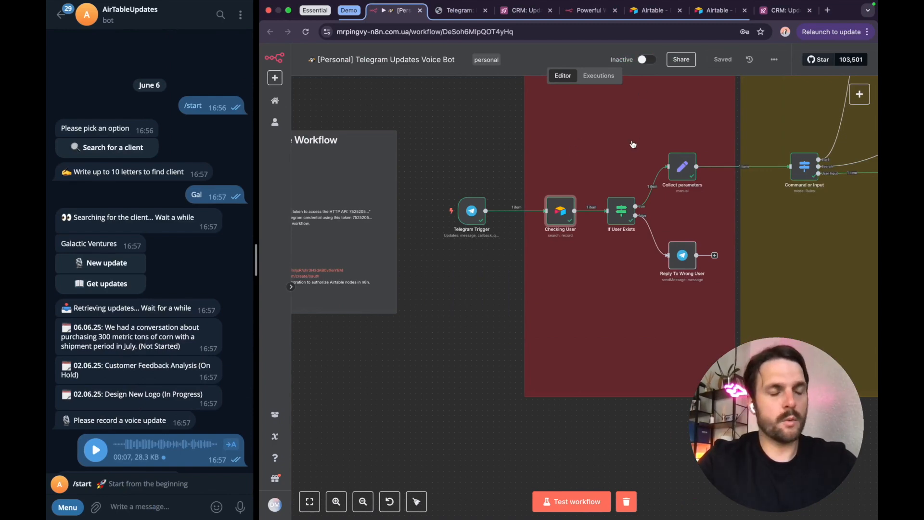
{"action": "scroll", "coordinate": [511, 280], "scroll_direction": "right", "scroll_amount": 3}
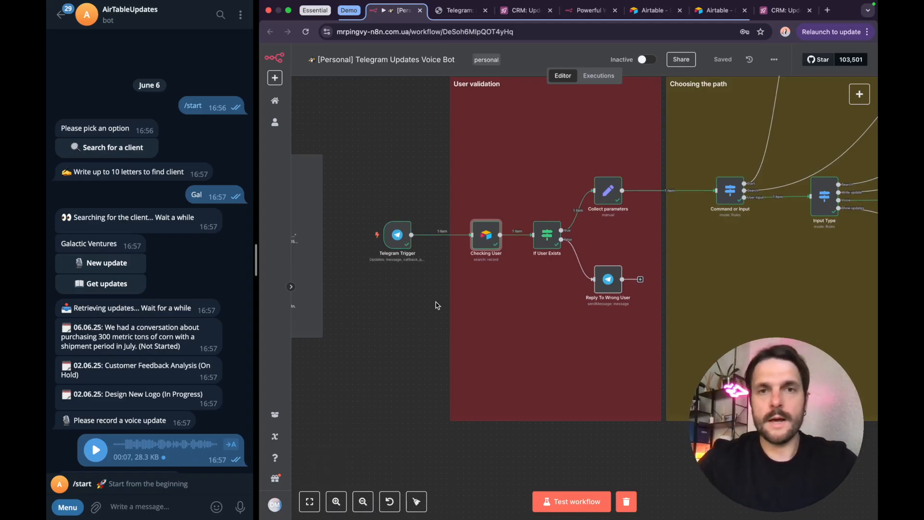
Step: Open the Telegram Trigger node, review its credential, Trigger On events and output, and return to the canvas
{"action": "scroll", "coordinate": [476, 305], "scroll_direction": "up", "scroll_amount": 1}
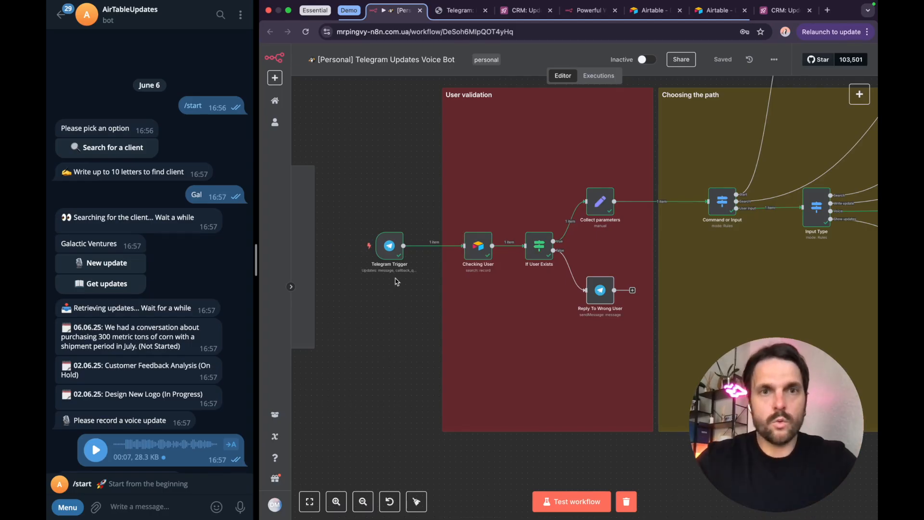
{"action": "scroll", "coordinate": [393, 262], "scroll_direction": "up", "scroll_amount": 4}
{"action": "double_click", "coordinate": [388, 235]}
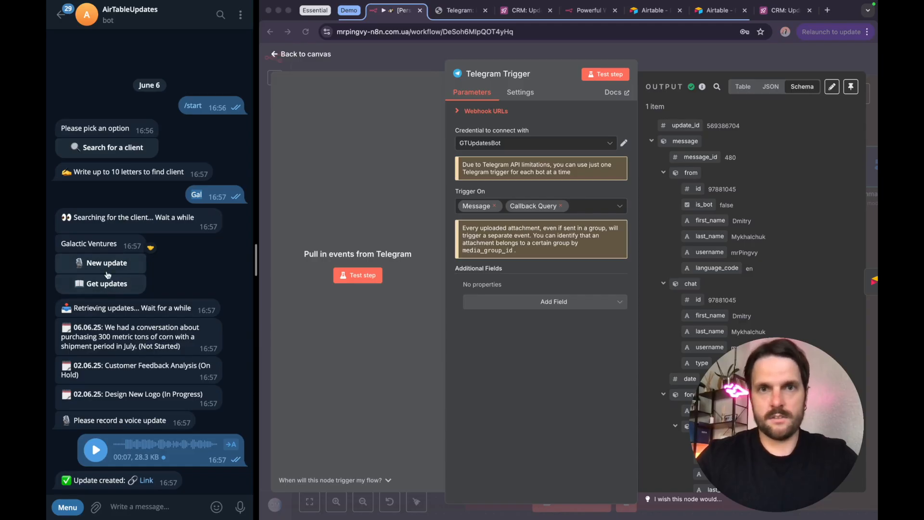
{"action": "left_click", "coordinate": [686, 61]}
Step: Open the Checking User node in the User validation section and review its available resource and operation options
{"action": "scroll", "coordinate": [530, 255], "scroll_direction": "right", "scroll_amount": 2}
{"action": "scroll", "coordinate": [531, 270], "scroll_direction": "down", "scroll_amount": 1}
{"action": "scroll", "coordinate": [530, 270], "scroll_direction": "down", "scroll_amount": 1}
{"action": "scroll", "coordinate": [529, 269], "scroll_direction": "up", "scroll_amount": 2}
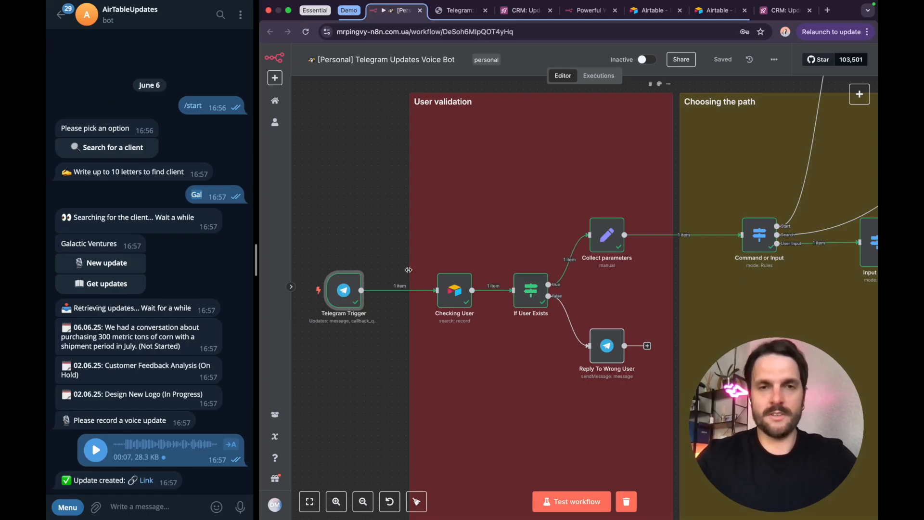
{"action": "double_click", "coordinate": [457, 297]}
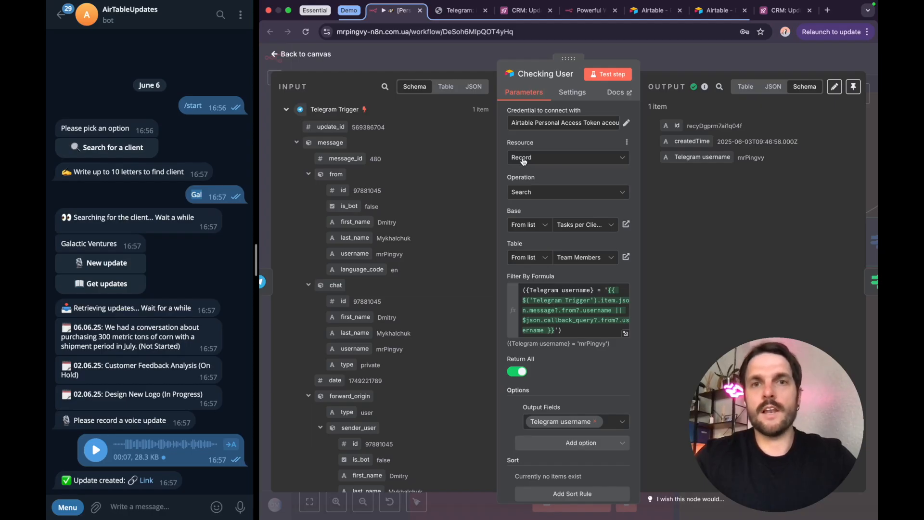
{"action": "left_click", "coordinate": [523, 159]}
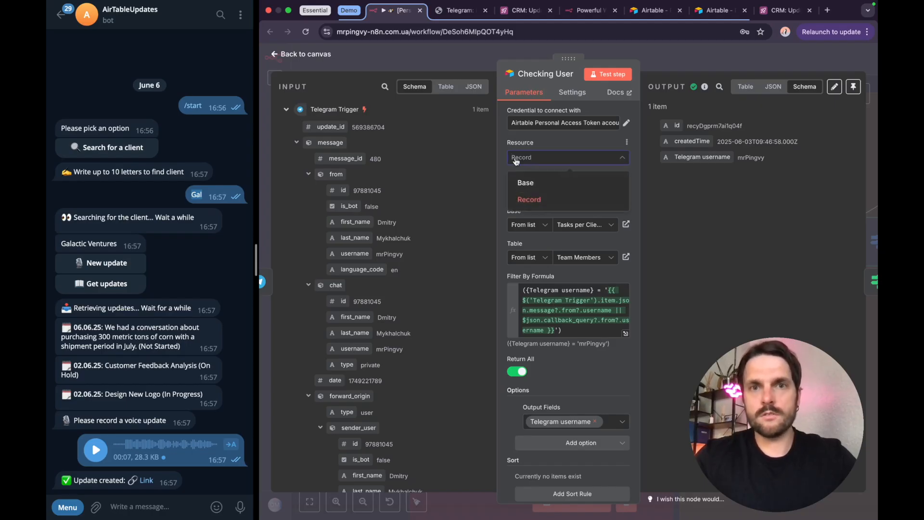
{"action": "left_click", "coordinate": [505, 160]}
{"action": "left_click", "coordinate": [526, 191]}
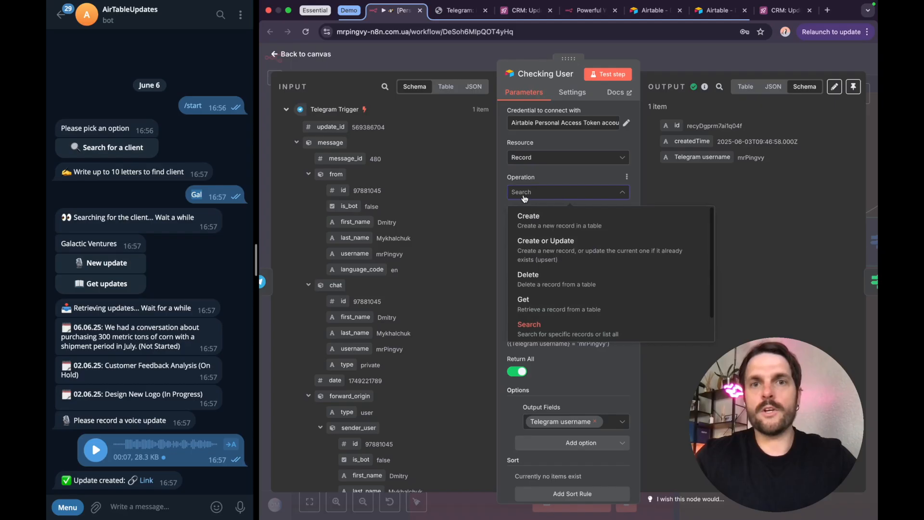
{"action": "left_click", "coordinate": [504, 177]}
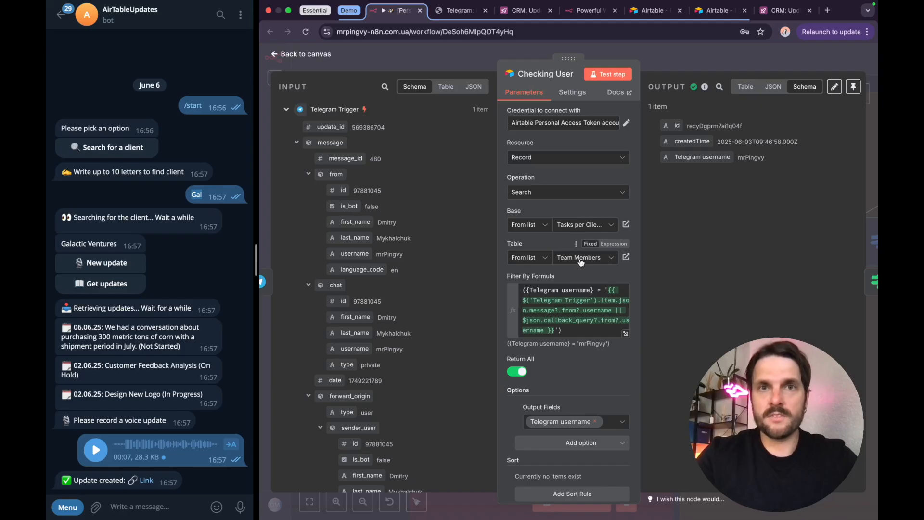
Step: Examine the Telegram username expression in the Filter By Formula field and its evaluated result
{"action": "left_click_drag", "start_coordinate": [530, 290], "coordinate": [589, 288]}
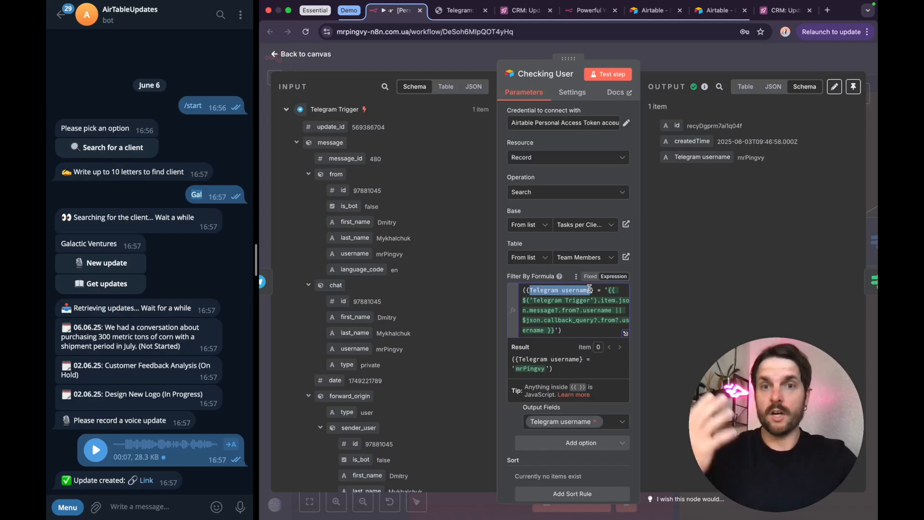
{"action": "left_click", "coordinate": [613, 288]}
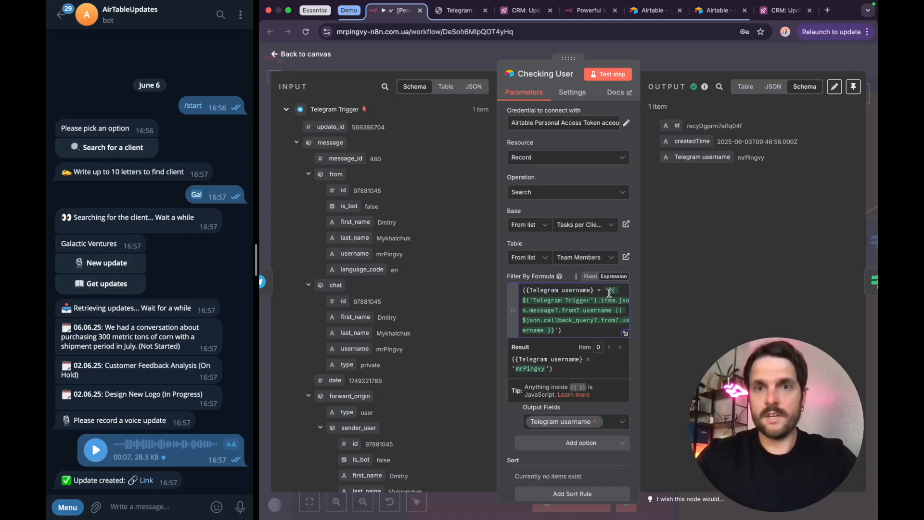
{"action": "left_click_drag", "start_coordinate": [514, 365], "coordinate": [548, 368]}
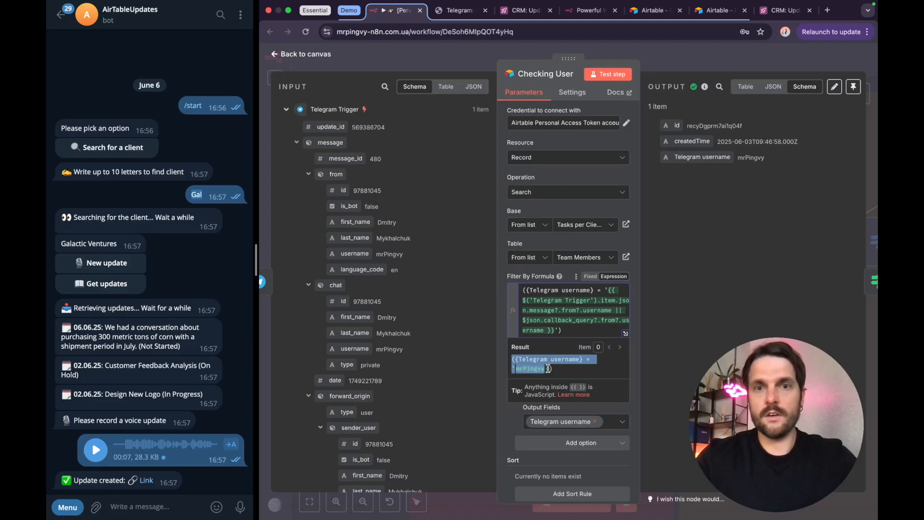
{"action": "left_click", "coordinate": [547, 368]}
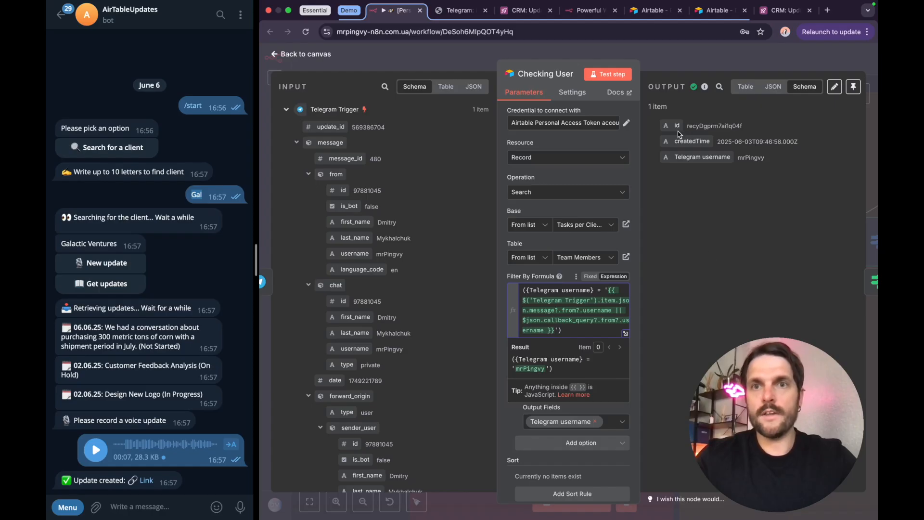
Step: Examine the record id and Telegram username in the Checking User node's output
{"action": "left_click_drag", "start_coordinate": [737, 157], "coordinate": [766, 160]}
{"action": "left_click", "coordinate": [747, 171]}
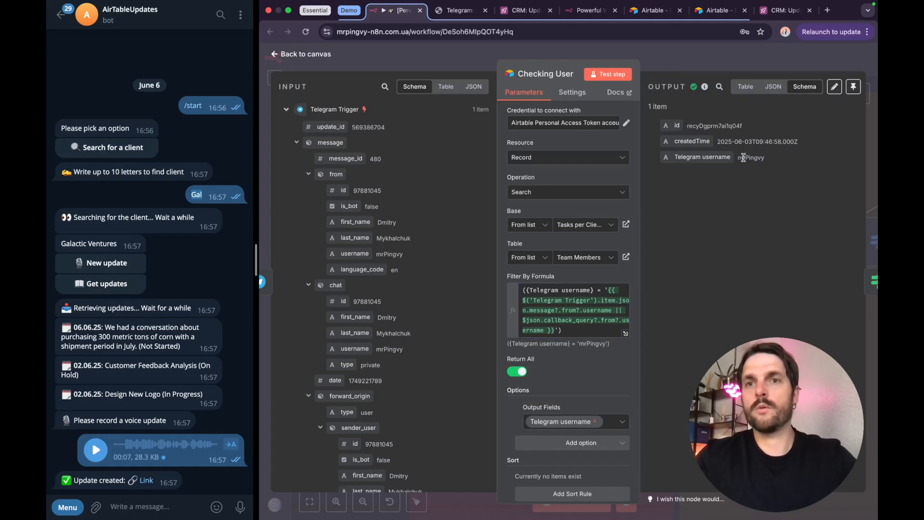
{"action": "left_click_drag", "start_coordinate": [686, 125], "coordinate": [741, 125]}
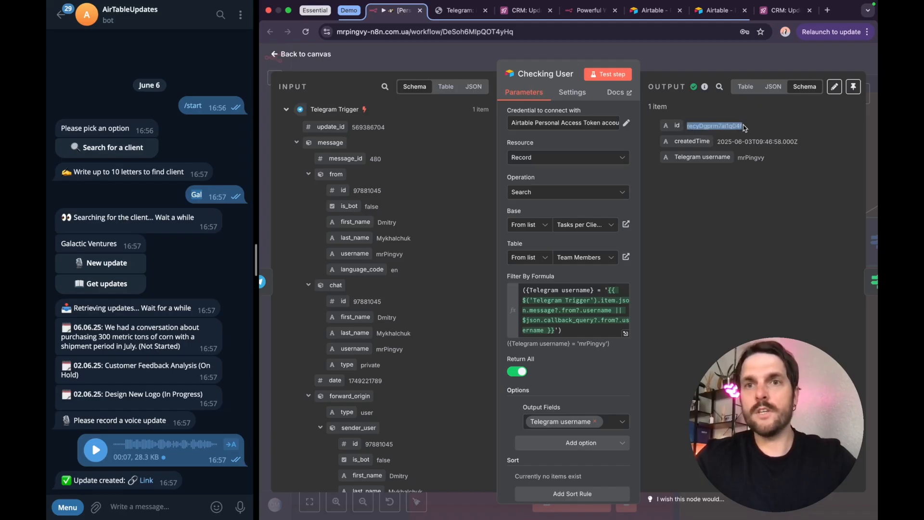
{"action": "left_click_drag", "start_coordinate": [738, 157], "coordinate": [764, 156]}
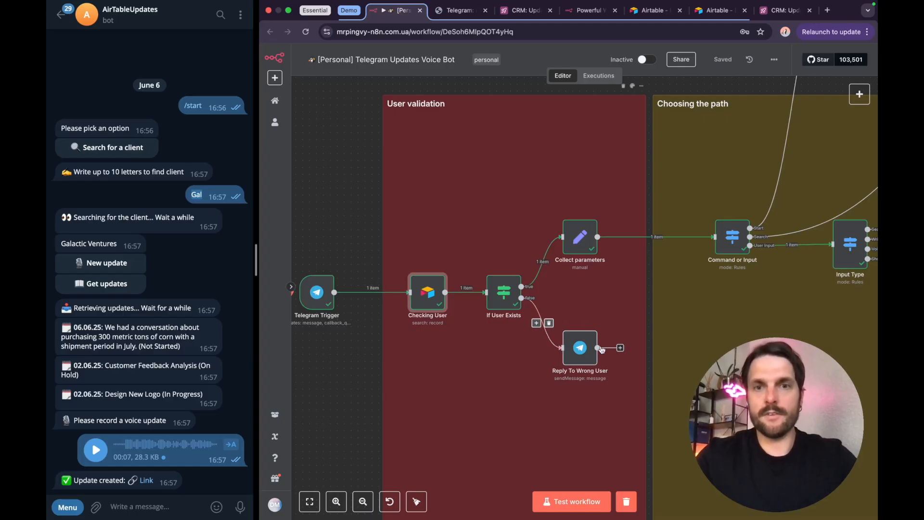
Step: Open the Reply To Wrong User node, review the message text for unauthorized users, and close the node
{"action": "left_click", "coordinate": [580, 351]}
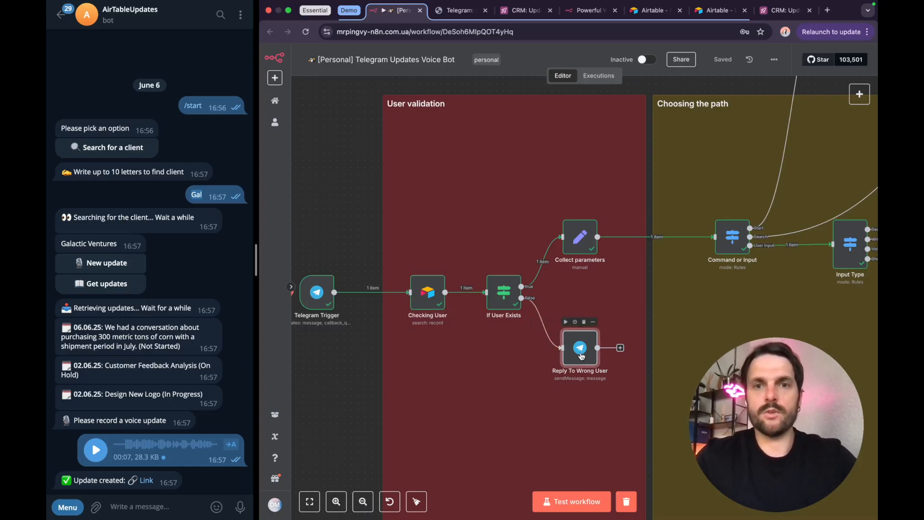
{"action": "double_click", "coordinate": [581, 355]}
{"action": "left_click_drag", "start_coordinate": [539, 305], "coordinate": [559, 326]}
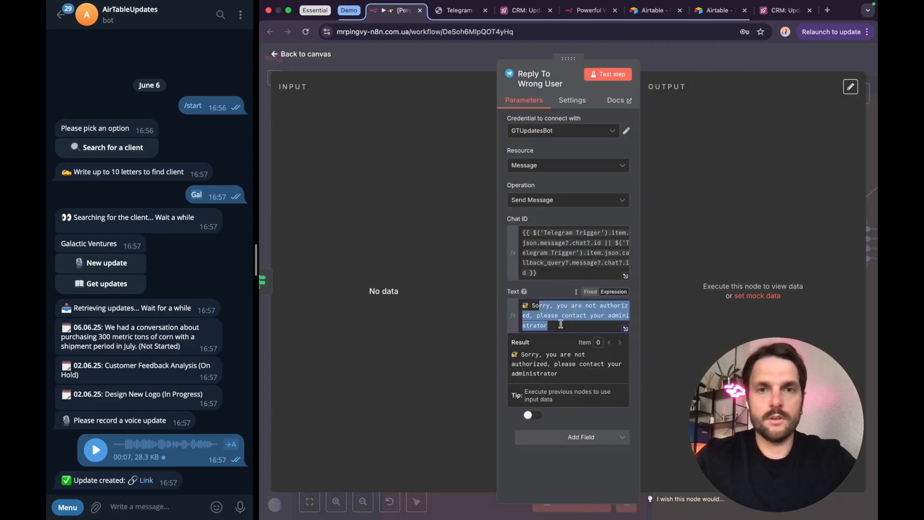
{"action": "left_click", "coordinate": [687, 53]}
Step: Open the Collect parameters node, review its mapped fields and their output values, and return to the canvas
{"action": "scroll", "coordinate": [545, 277], "scroll_direction": "right", "scroll_amount": 3}
{"action": "scroll", "coordinate": [545, 276], "scroll_direction": "up", "scroll_amount": 1}
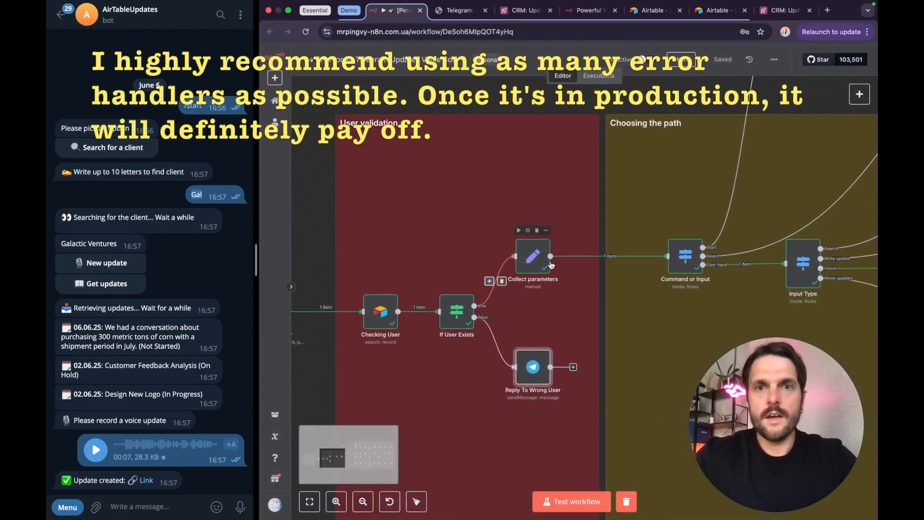
{"action": "left_click", "coordinate": [525, 259]}
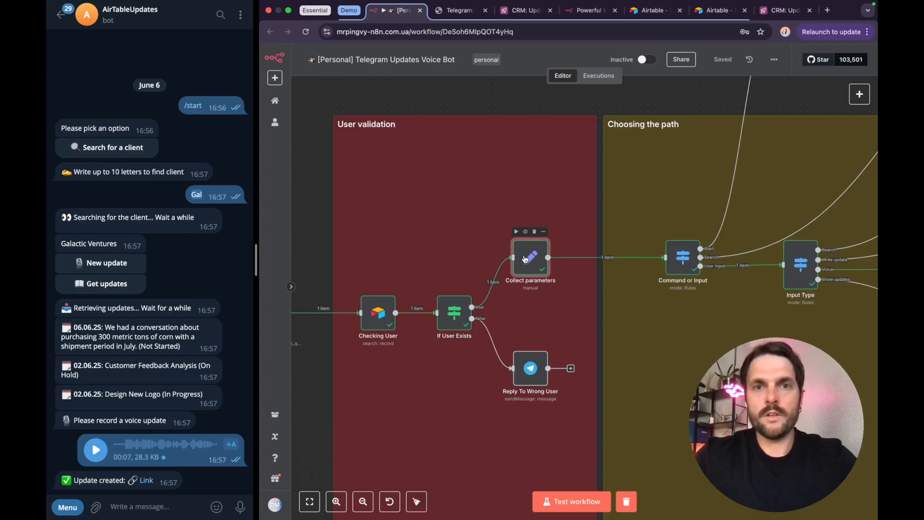
{"action": "double_click", "coordinate": [529, 265]}
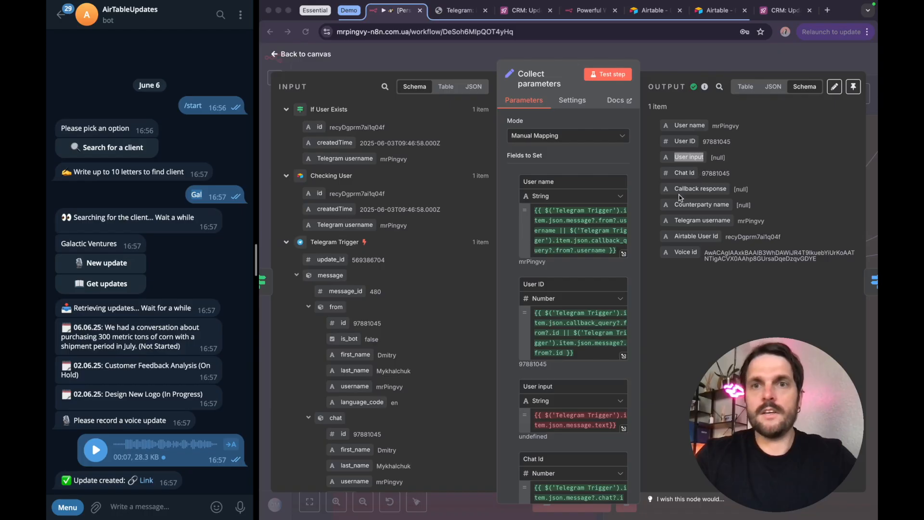
{"action": "left_click", "coordinate": [707, 61]}
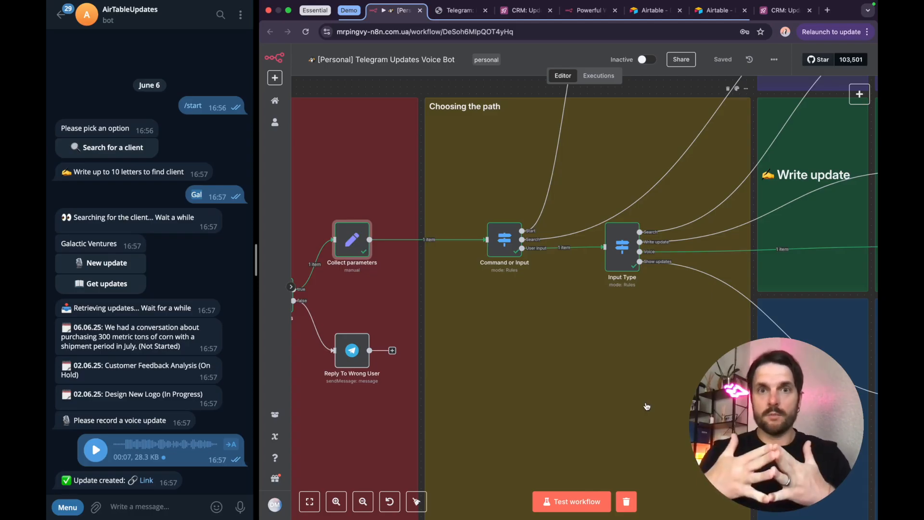
Step: Start a workflow test run and send the /start command to the AirTableUpdates bot in Telegram
{"action": "left_click", "coordinate": [571, 502]}
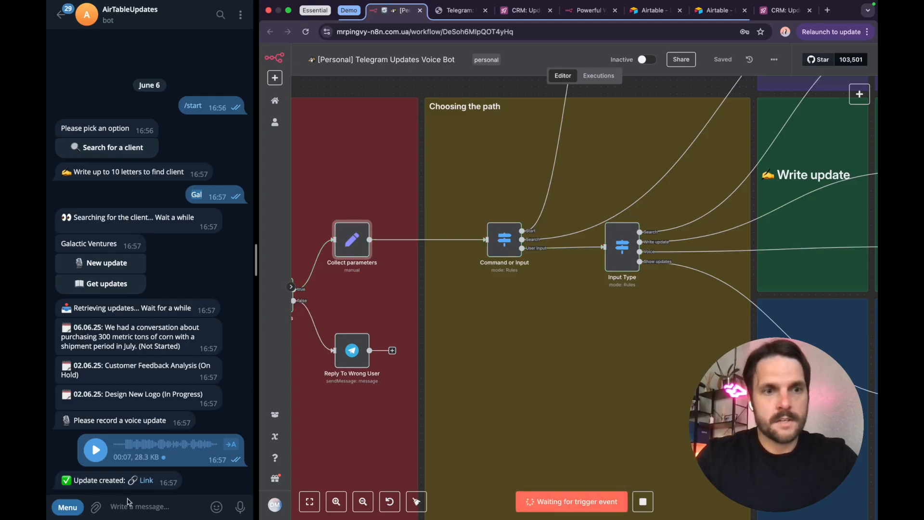
{"action": "left_click", "coordinate": [67, 505]}
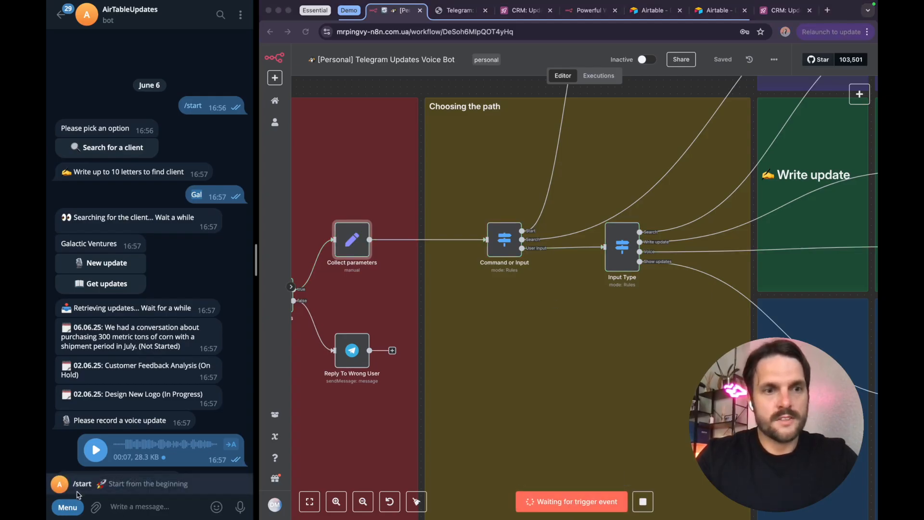
{"action": "left_click", "coordinate": [82, 484]}
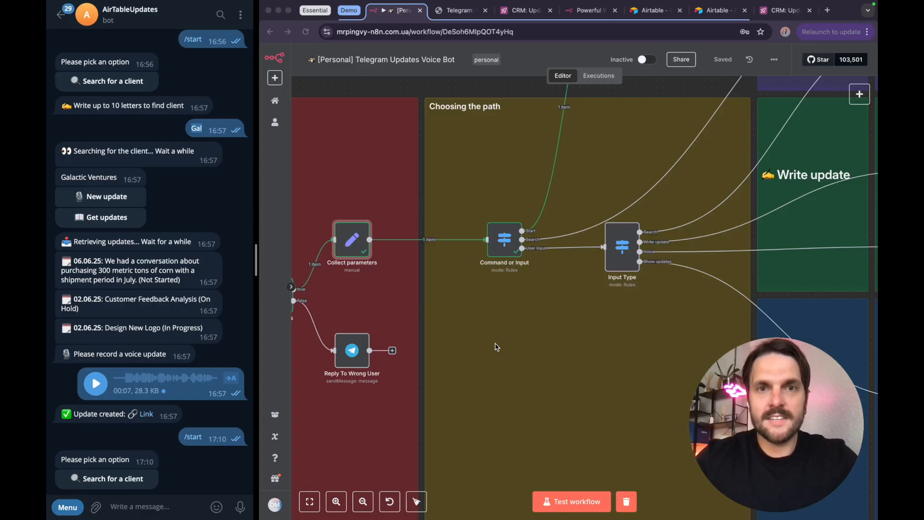
Step: Examine the Command or Input node's outgoing paths and its Start and Search routing rules
{"action": "scroll", "coordinate": [496, 347], "scroll_direction": "down", "scroll_amount": 5}
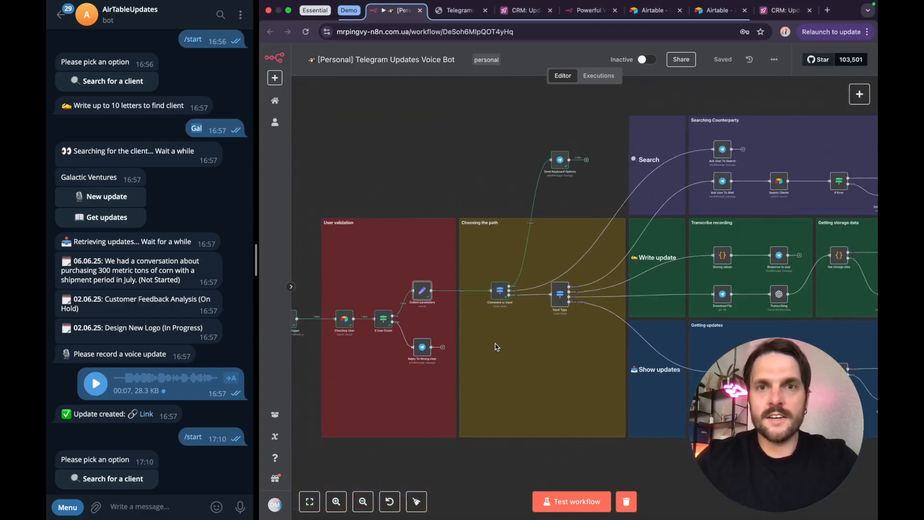
{"action": "scroll", "coordinate": [514, 328], "scroll_direction": "up", "scroll_amount": 5}
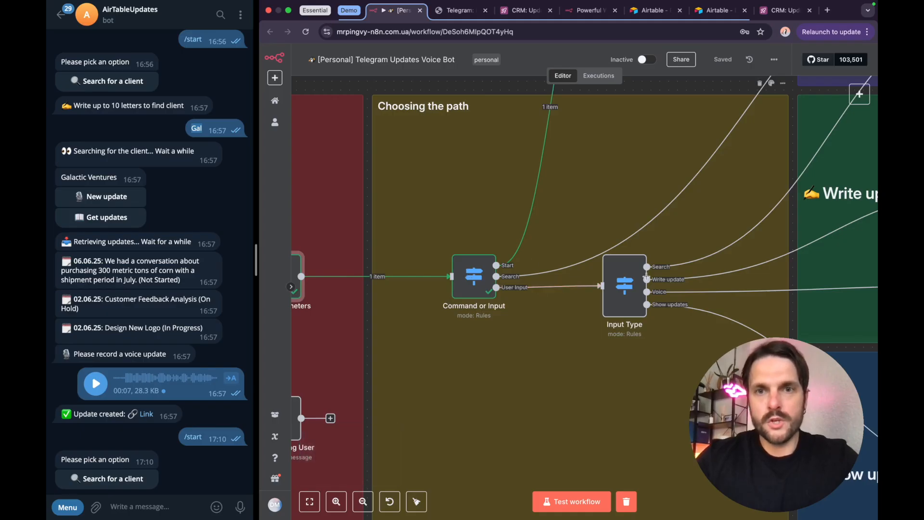
{"action": "scroll", "coordinate": [494, 276], "scroll_direction": "up", "scroll_amount": 1}
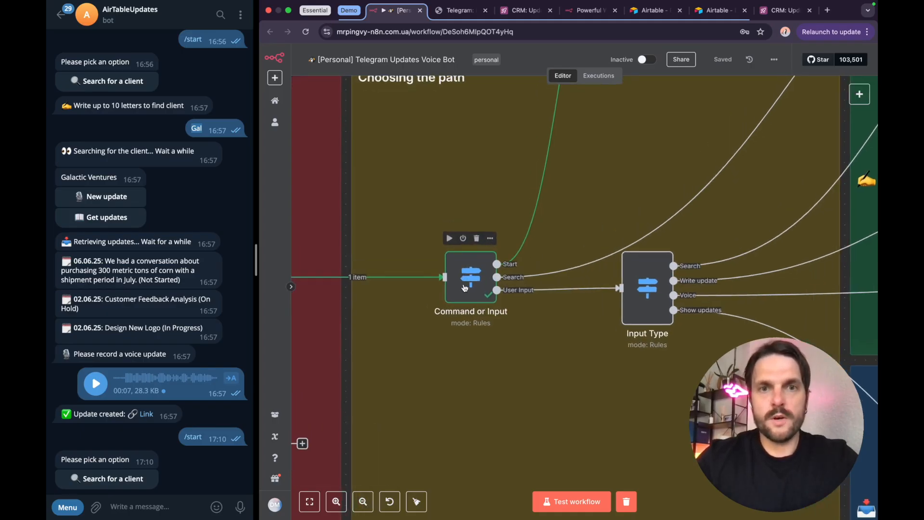
{"action": "scroll", "coordinate": [465, 288], "scroll_direction": "up", "scroll_amount": 1}
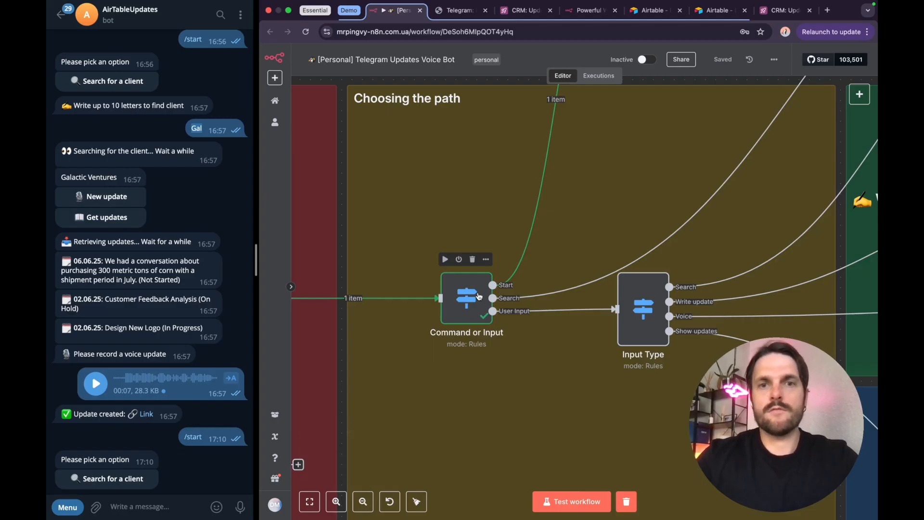
{"action": "mouse_move", "coordinate": [504, 287]}
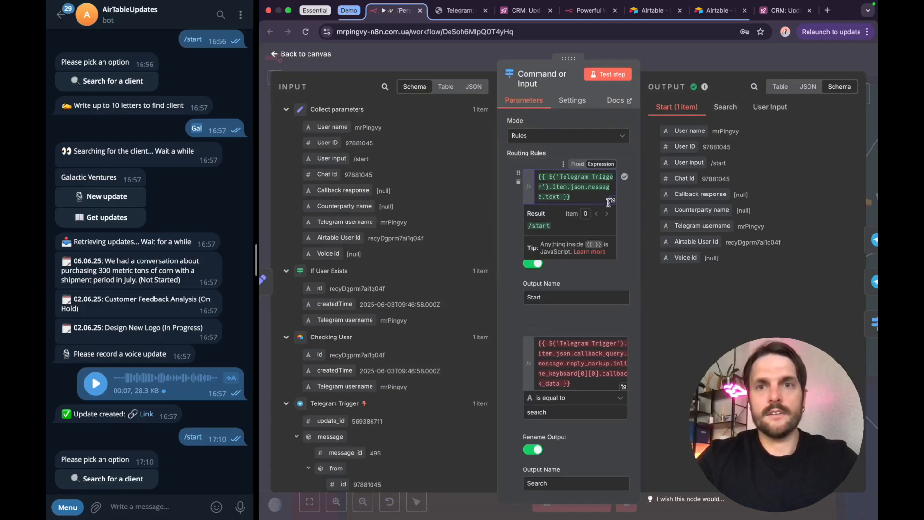
{"action": "left_click", "coordinate": [633, 212]}
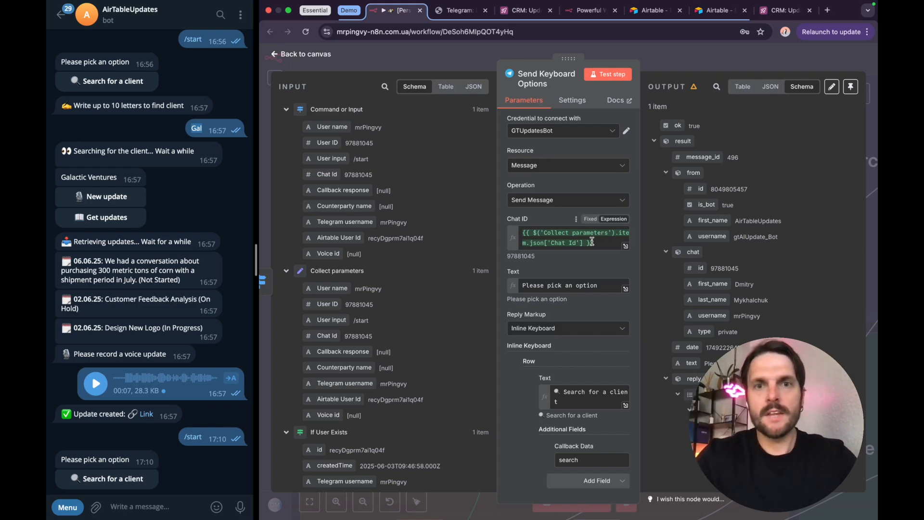
Step: Review the Send Keyboard Options node's message text and the available Reply Markup options without changing them
{"action": "left_click_drag", "start_coordinate": [522, 286], "coordinate": [604, 287]}
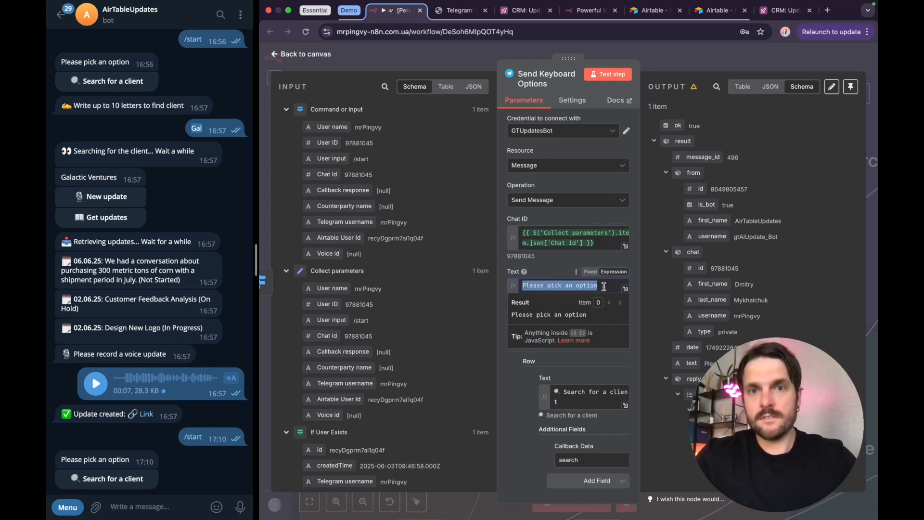
{"action": "left_click", "coordinate": [556, 272]}
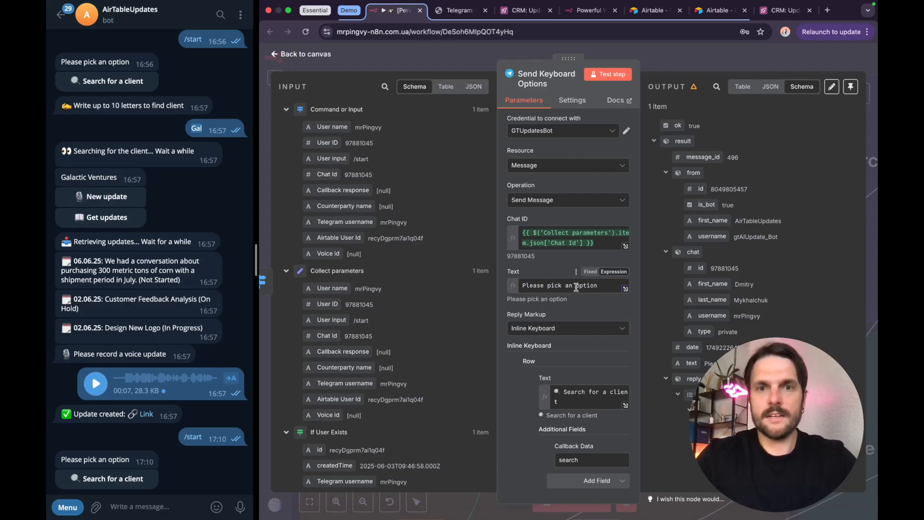
{"action": "scroll", "coordinate": [573, 293], "scroll_direction": "down", "scroll_amount": 2}
{"action": "left_click", "coordinate": [548, 280]}
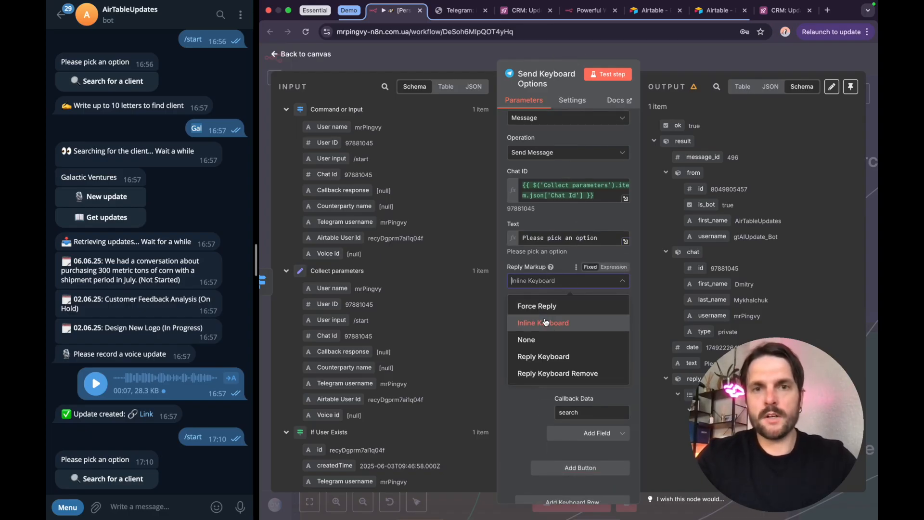
{"action": "left_click", "coordinate": [559, 266]}
Step: Examine the inline keyboard button's text and Callback Data in the Send Keyboard Options node, and return to the canvas
{"action": "scroll", "coordinate": [563, 287], "scroll_direction": "down", "scroll_amount": 3}
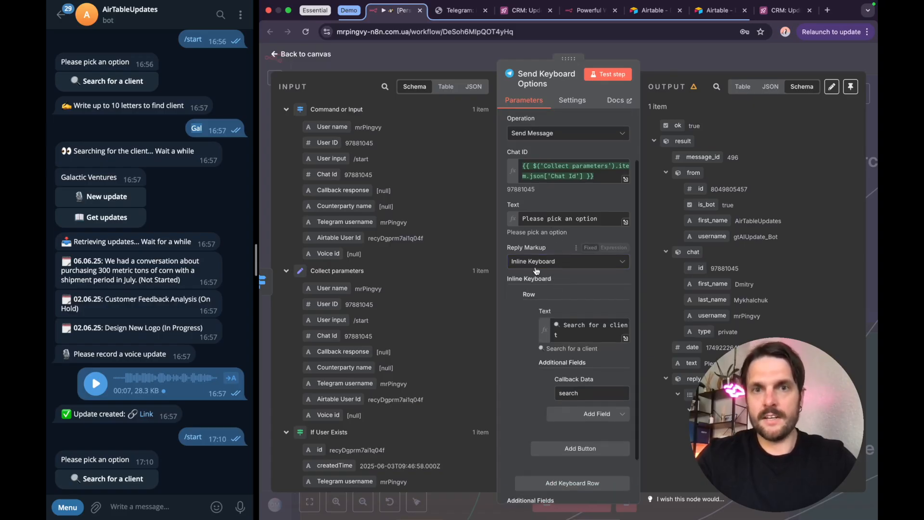
{"action": "left_click_drag", "start_coordinate": [572, 281], "coordinate": [557, 268]}
{"action": "left_click", "coordinate": [575, 233]}
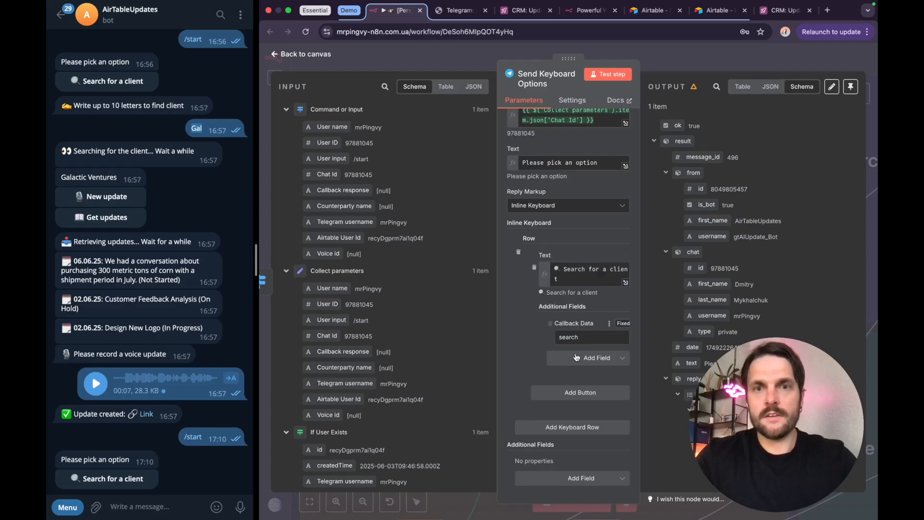
{"action": "left_click_drag", "start_coordinate": [556, 323], "coordinate": [594, 326]}
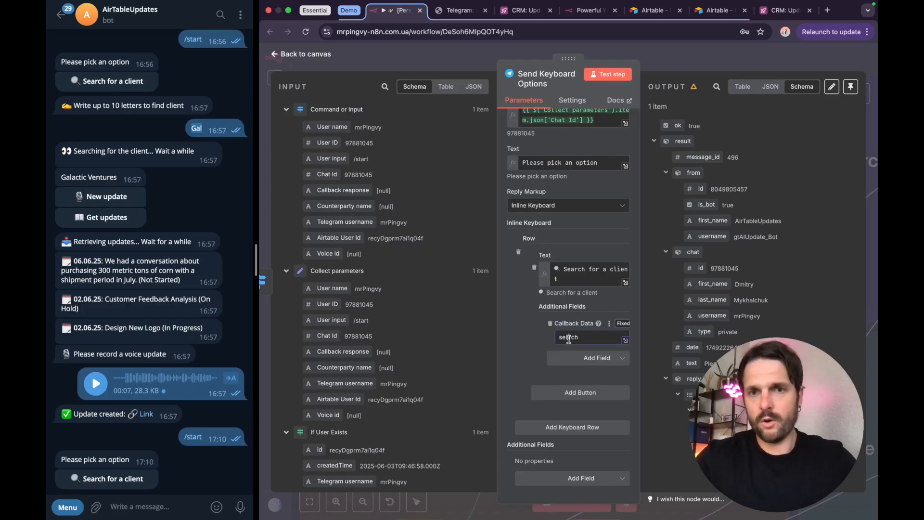
{"action": "double_click", "coordinate": [568, 338]}
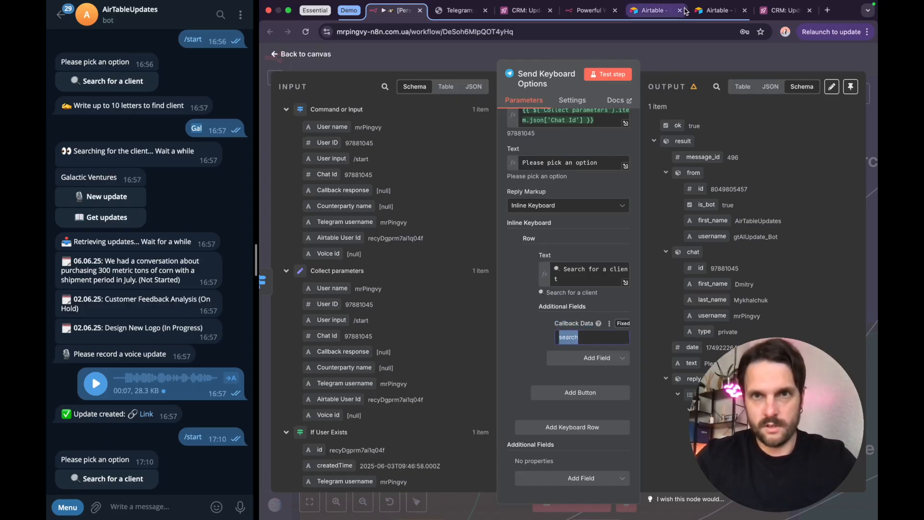
{"action": "left_click", "coordinate": [671, 59]}
{"action": "left_click", "coordinate": [669, 59]}
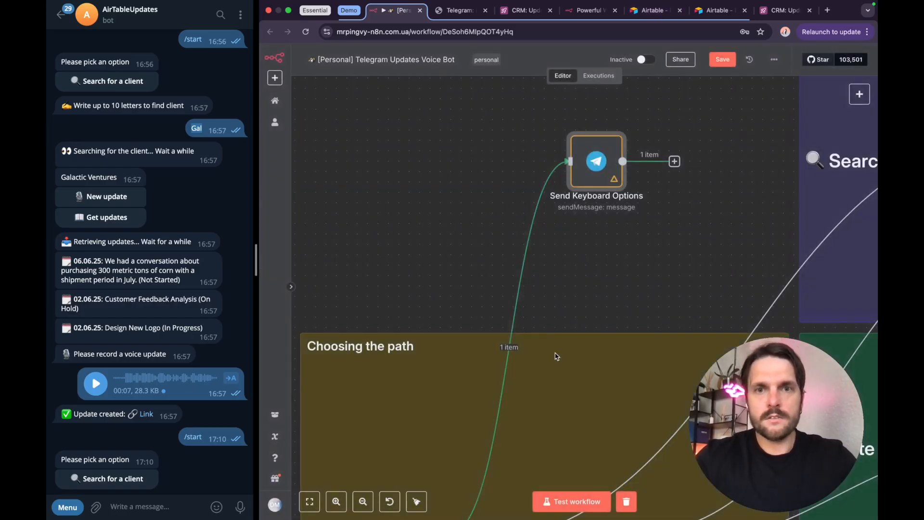
Step: Run the workflow test again and choose Search for a client in the Telegram bot chat
{"action": "scroll", "coordinate": [561, 357], "scroll_direction": "down", "scroll_amount": 2}
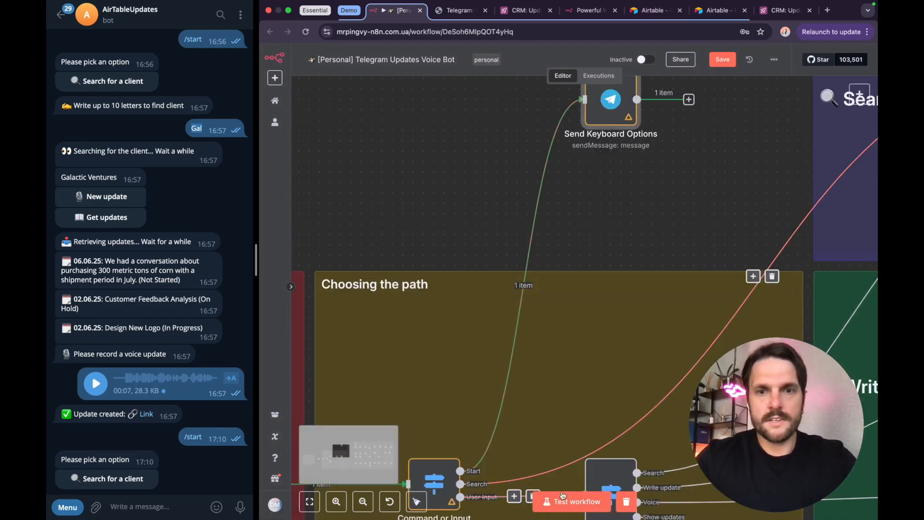
{"action": "left_click", "coordinate": [555, 502]}
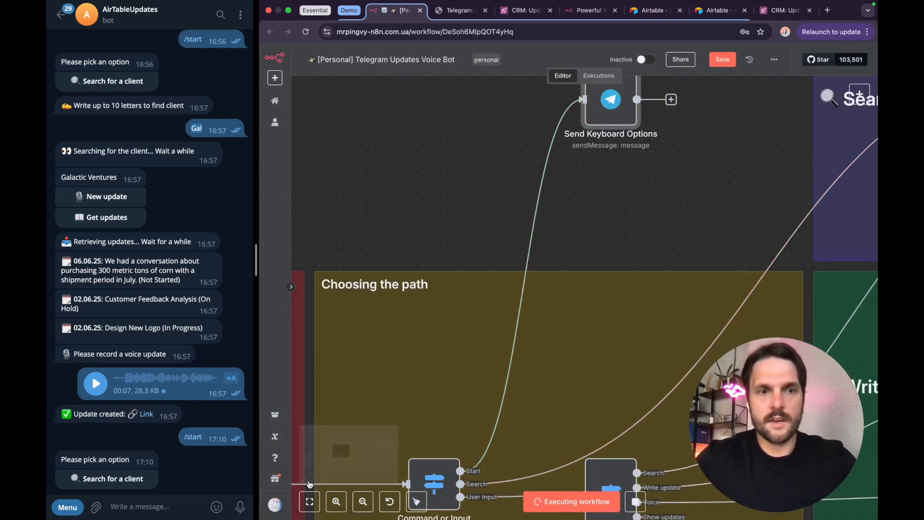
{"action": "left_click", "coordinate": [129, 479]}
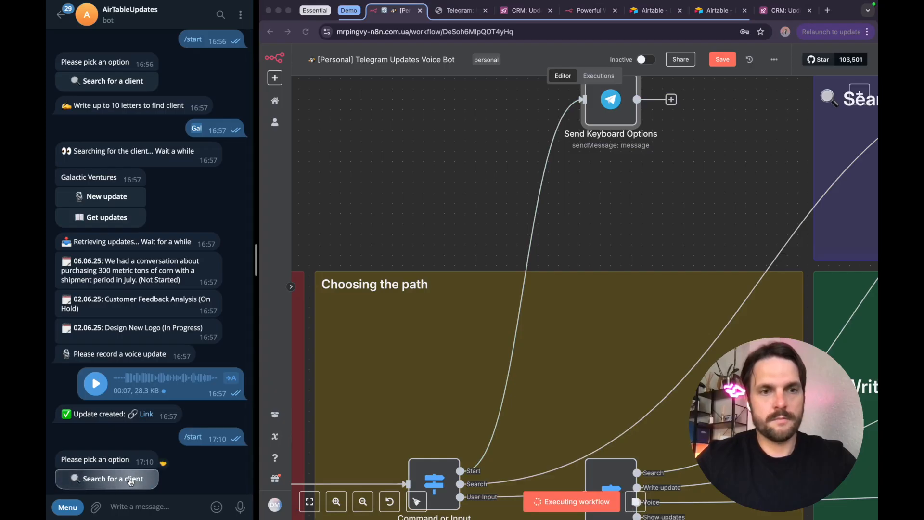
Step: Follow the executed Search path to the Ask User To Search node, open it, review its Chat ID and message text, and close it
{"action": "scroll", "coordinate": [419, 385], "scroll_direction": "down", "scroll_amount": 5}
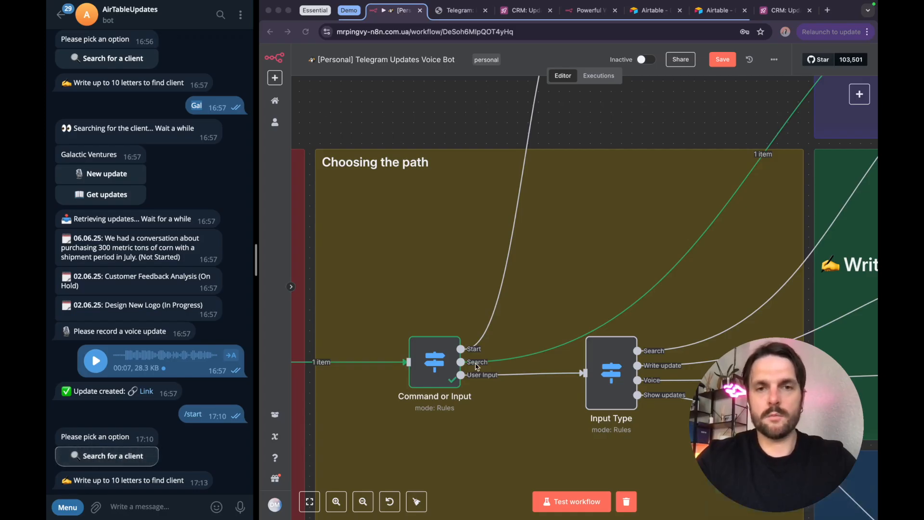
{"action": "scroll", "coordinate": [519, 354], "scroll_direction": "right", "scroll_amount": 10}
{"action": "scroll", "coordinate": [519, 354], "scroll_direction": "up", "scroll_amount": 5}
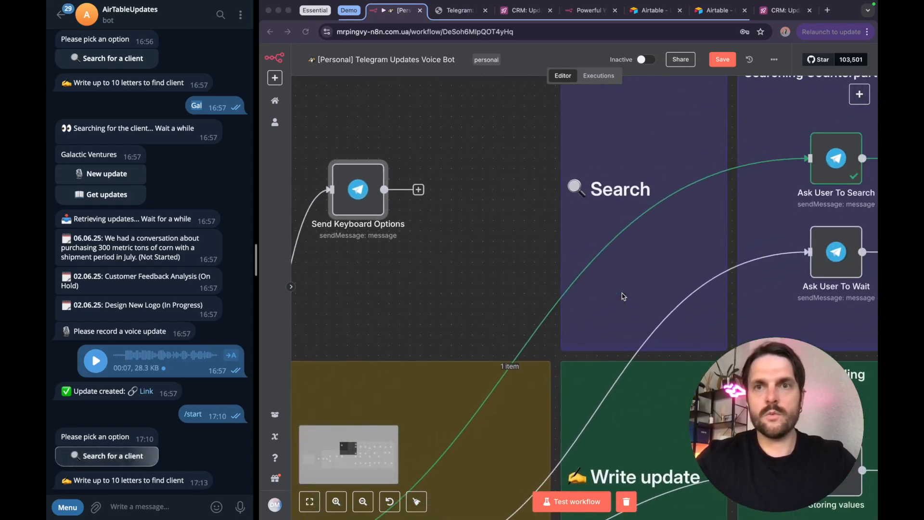
{"action": "scroll", "coordinate": [621, 296], "scroll_direction": "right", "scroll_amount": 2}
{"action": "scroll", "coordinate": [622, 296], "scroll_direction": "up", "scroll_amount": 1}
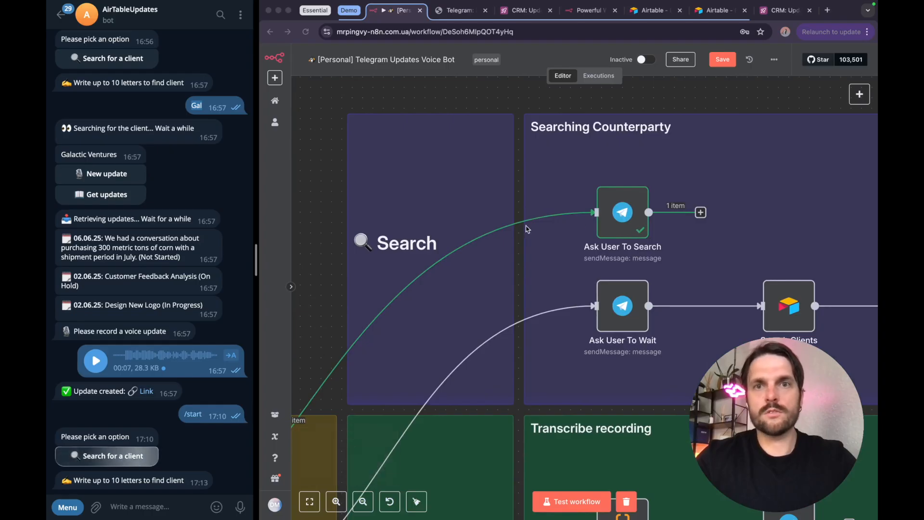
{"action": "left_click", "coordinate": [623, 216]}
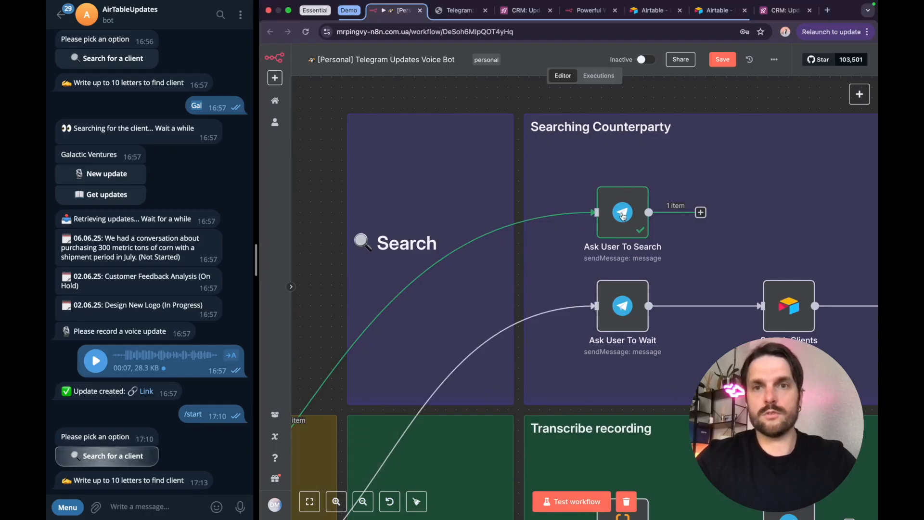
{"action": "double_click", "coordinate": [623, 216]}
{"action": "left_click_drag", "start_coordinate": [596, 242], "coordinate": [525, 232]}
{"action": "left_click", "coordinate": [553, 219]}
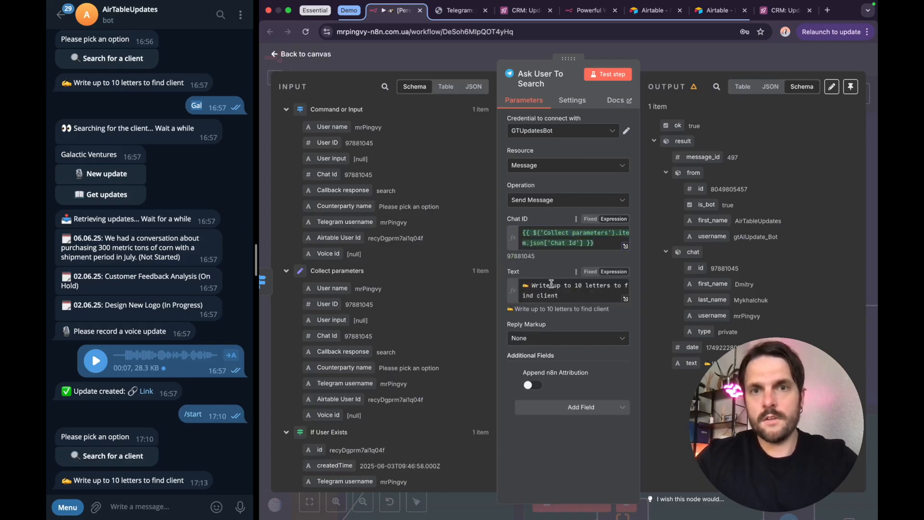
{"action": "left_click_drag", "start_coordinate": [572, 296], "coordinate": [520, 287]}
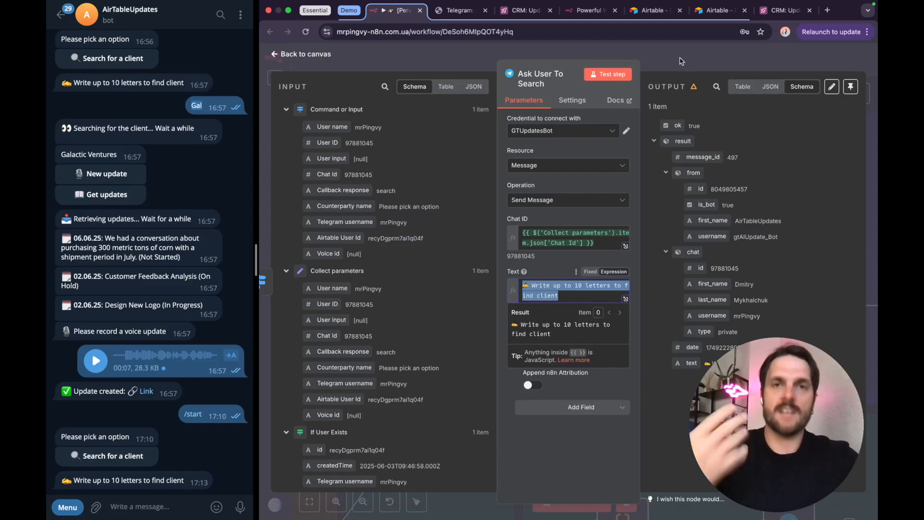
{"action": "left_click", "coordinate": [651, 53]}
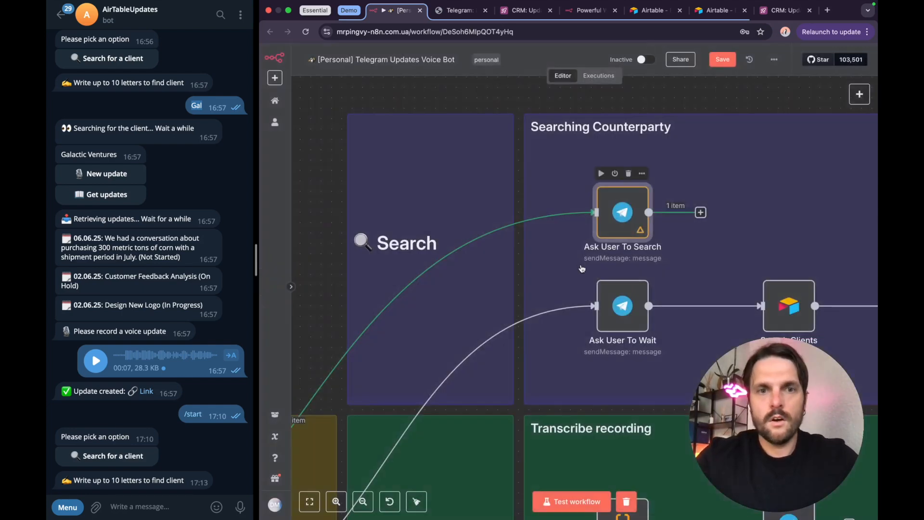
Step: Start another workflow test run and send "Gal" to the Telegram bot as the client search text
{"action": "scroll", "coordinate": [582, 267], "scroll_direction": "down", "scroll_amount": 3}
{"action": "left_click", "coordinate": [560, 508]}
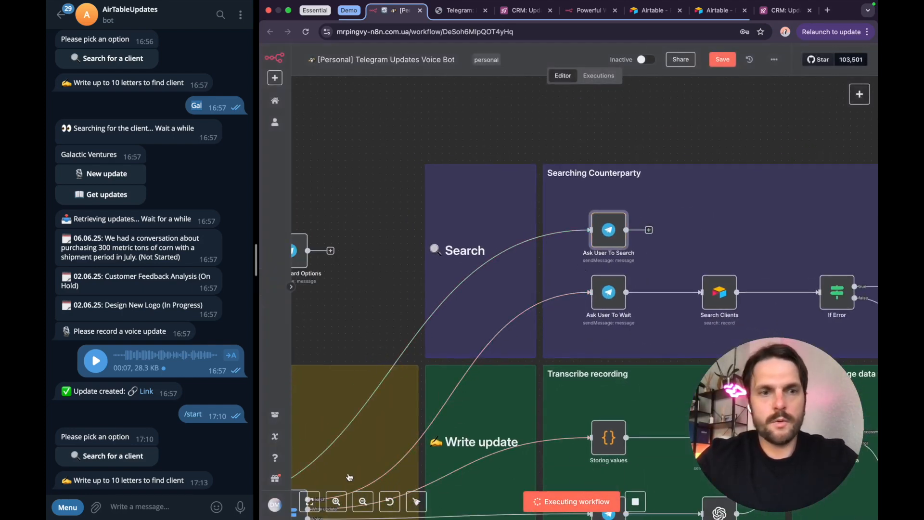
{"action": "left_click", "coordinate": [141, 506]}
{"action": "type", "text": "Gal"}
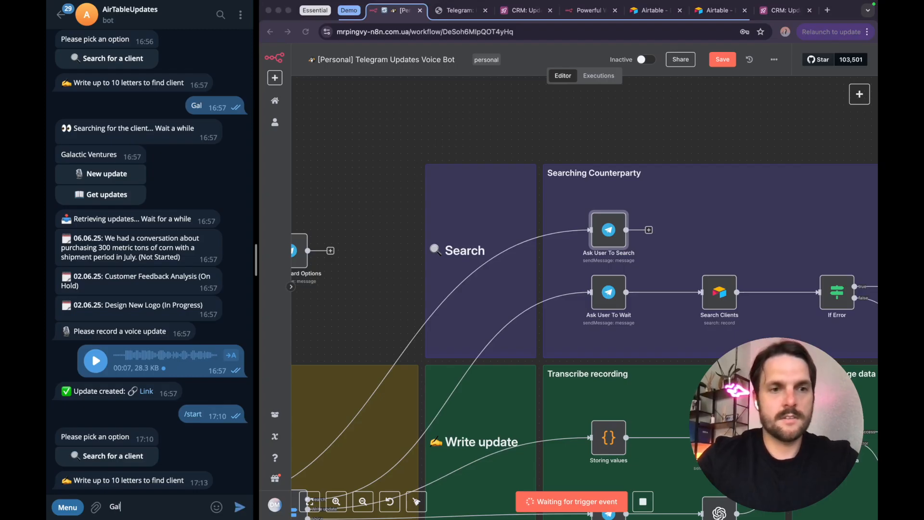
{"action": "key", "text": "Return"}
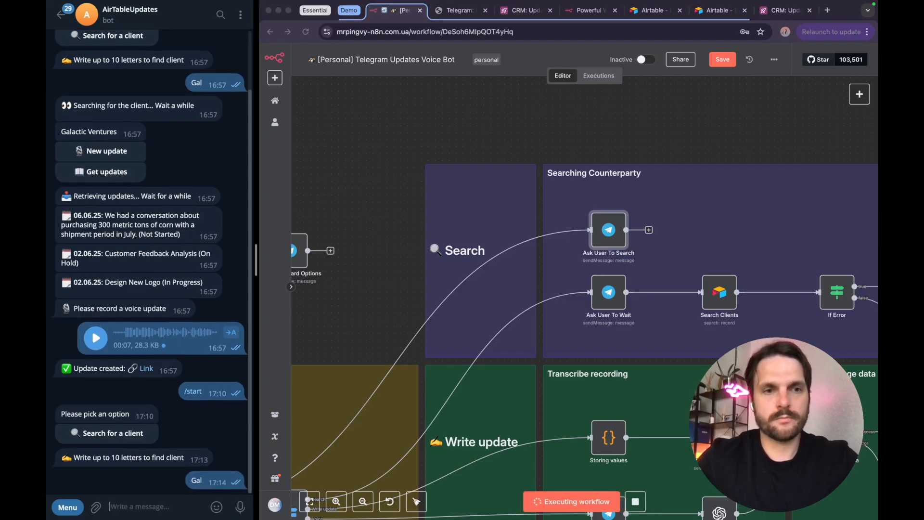
Step: Open the Command or Input node and examine the User Input routing rule's message entity type expression and its "does not exist" condition
{"action": "scroll", "coordinate": [551, 311], "scroll_direction": "down", "scroll_amount": 10}
{"action": "scroll", "coordinate": [551, 311], "scroll_direction": "left", "scroll_amount": 5}
{"action": "scroll", "coordinate": [551, 311], "scroll_direction": "left", "scroll_amount": 5}
{"action": "scroll", "coordinate": [552, 311], "scroll_direction": "down", "scroll_amount": 2}
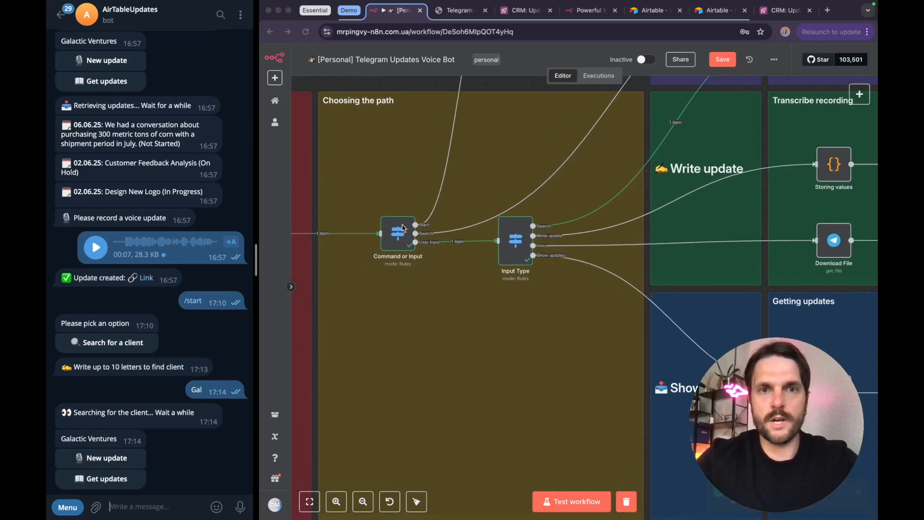
{"action": "double_click", "coordinate": [399, 242]}
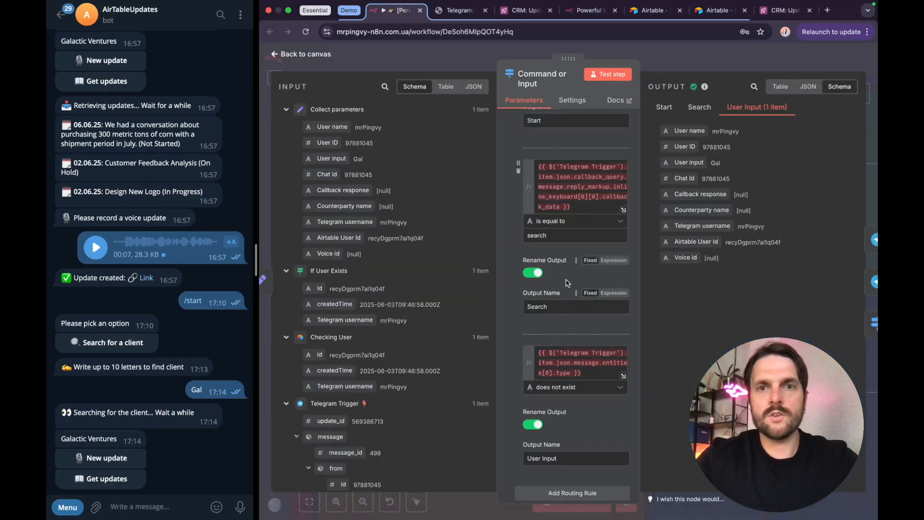
{"action": "scroll", "coordinate": [553, 166], "scroll_direction": "down", "scroll_amount": 1}
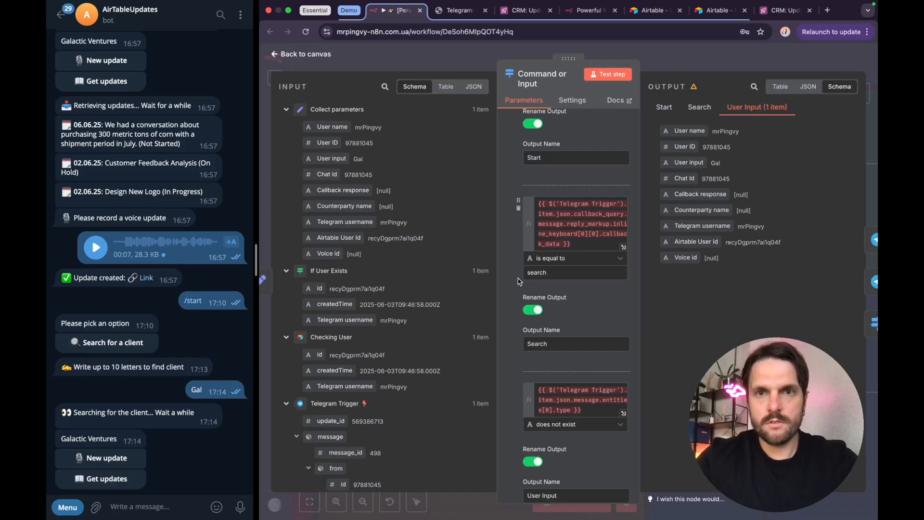
{"action": "left_click", "coordinate": [574, 318]}
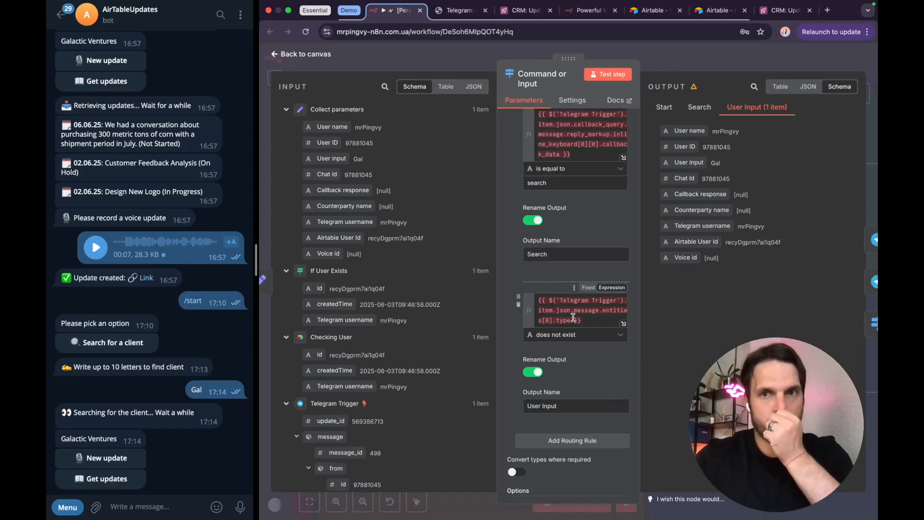
{"action": "left_click", "coordinate": [512, 273]}
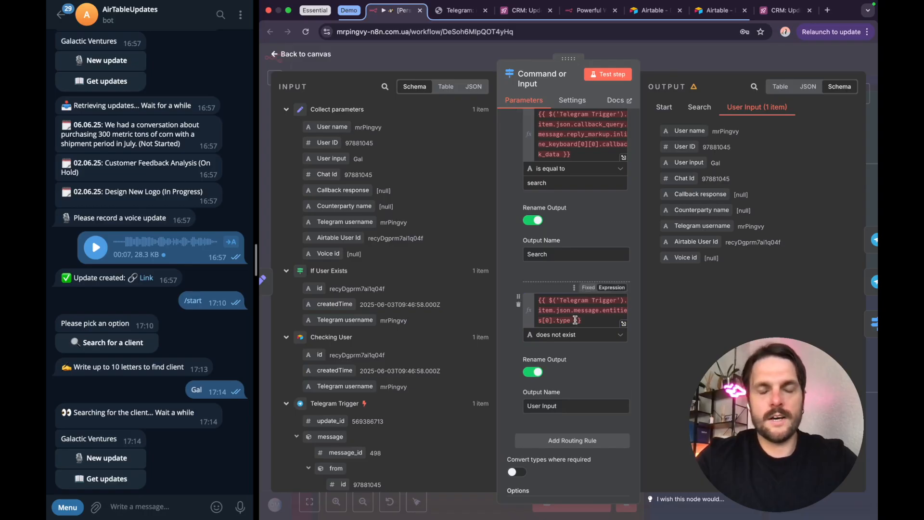
Step: Close the Command or Input node and trace the executed User Input path through Input Type to the Search branch
{"action": "key", "text": "Escape"}
{"action": "scroll", "coordinate": [588, 324], "scroll_direction": "up", "scroll_amount": 2}
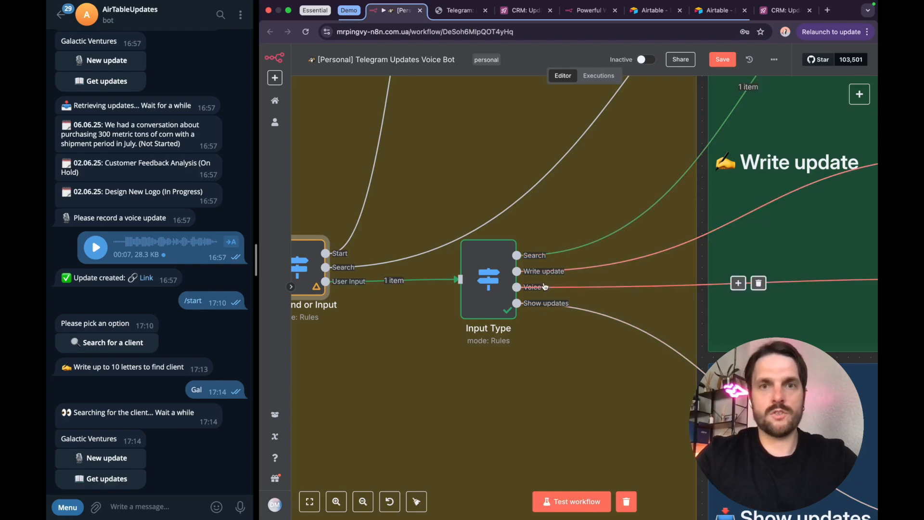
{"action": "scroll", "coordinate": [545, 289], "scroll_direction": "down", "scroll_amount": 3}
{"action": "scroll", "coordinate": [544, 288], "scroll_direction": "up", "scroll_amount": 4}
{"action": "scroll", "coordinate": [544, 289], "scroll_direction": "right", "scroll_amount": 3}
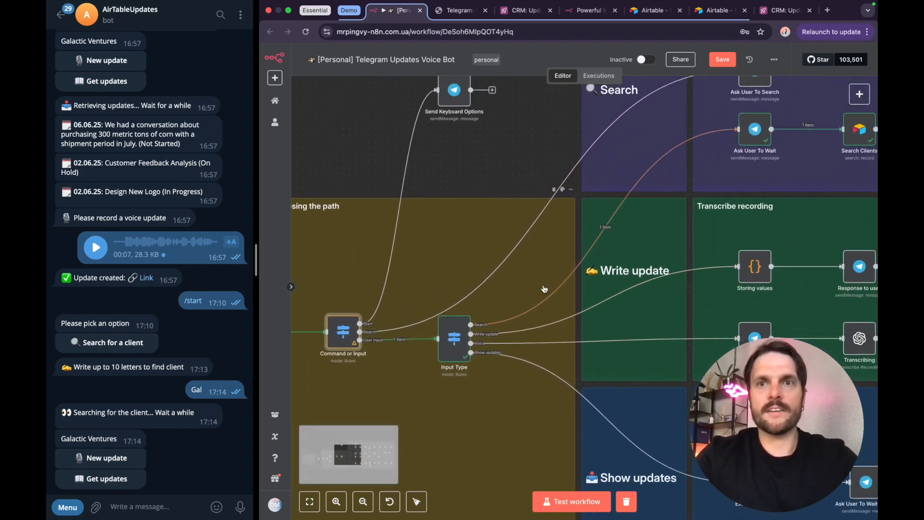
{"action": "scroll", "coordinate": [569, 206], "scroll_direction": "up", "scroll_amount": 2}
{"action": "scroll", "coordinate": [569, 206], "scroll_direction": "right", "scroll_amount": 2}
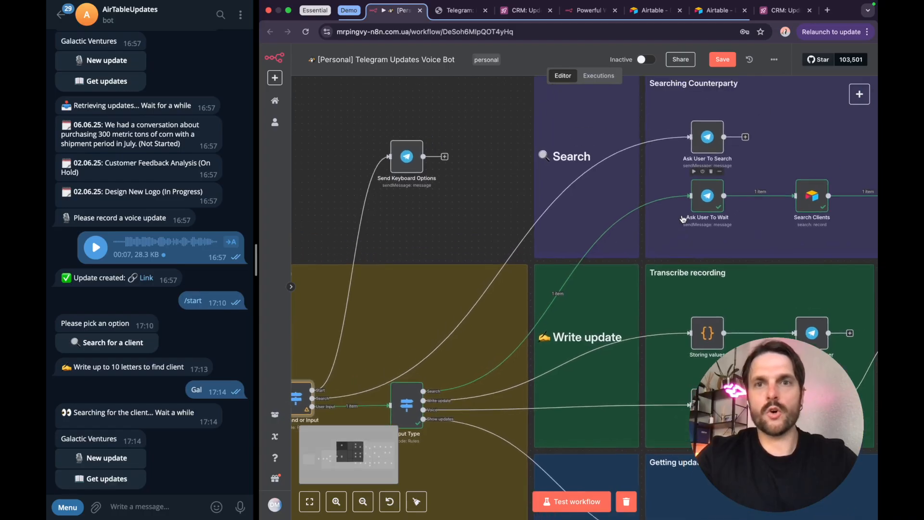
{"action": "key", "text": "1"}
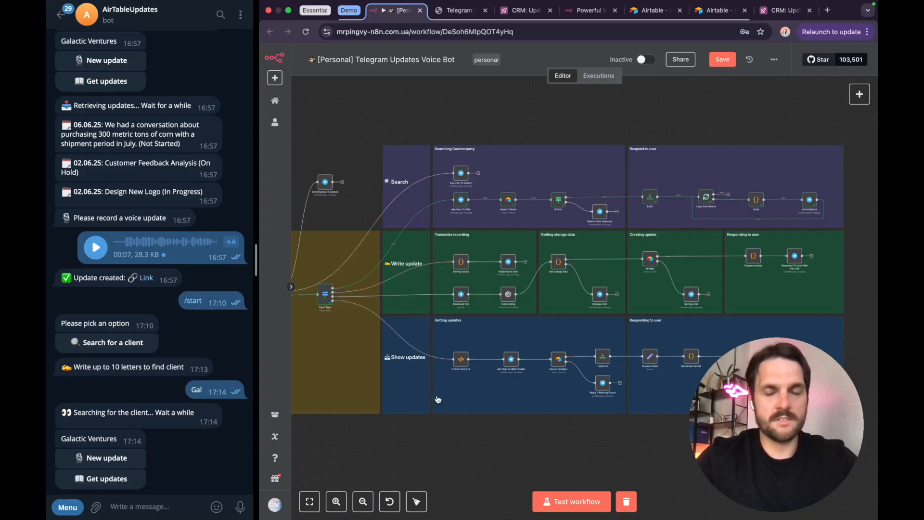
Step: Open the Ask User To Wait node in the Search branch, review its Chat ID and message text, and close it
{"action": "scroll", "coordinate": [460, 197], "scroll_direction": "up", "scroll_amount": 5}
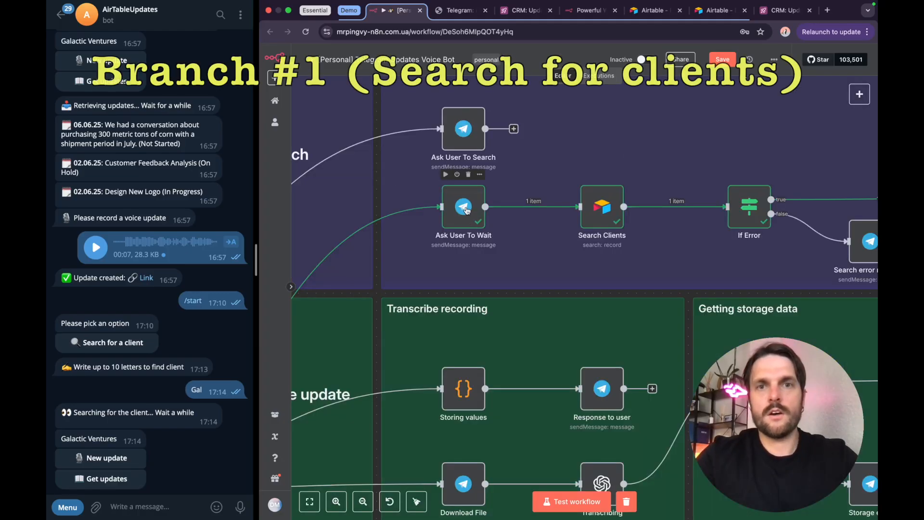
{"action": "left_click", "coordinate": [466, 210]}
{"action": "double_click", "coordinate": [466, 210]}
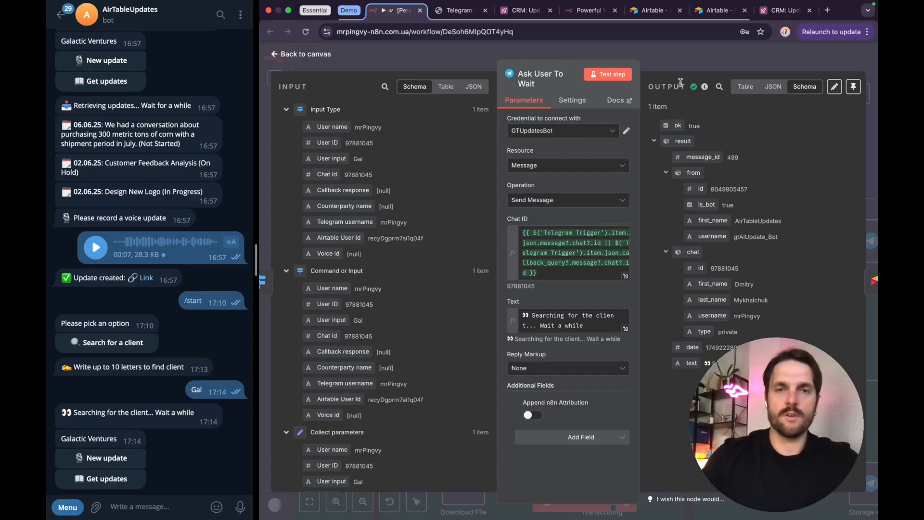
{"action": "key", "text": "Escape"}
Step: Open the Search Clients node and examine its Filter By Formula expression, including the resolved search text and Client Name field
{"action": "double_click", "coordinate": [601, 209]}
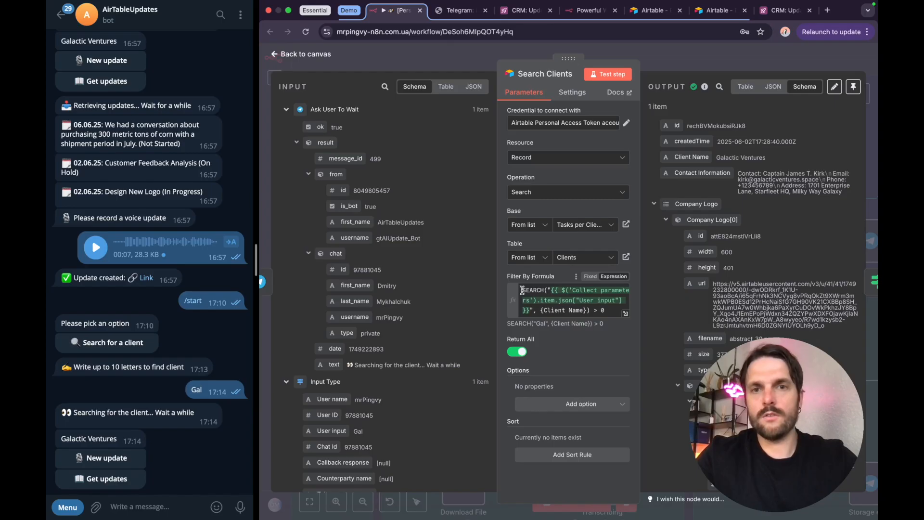
{"action": "left_click", "coordinate": [523, 291]}
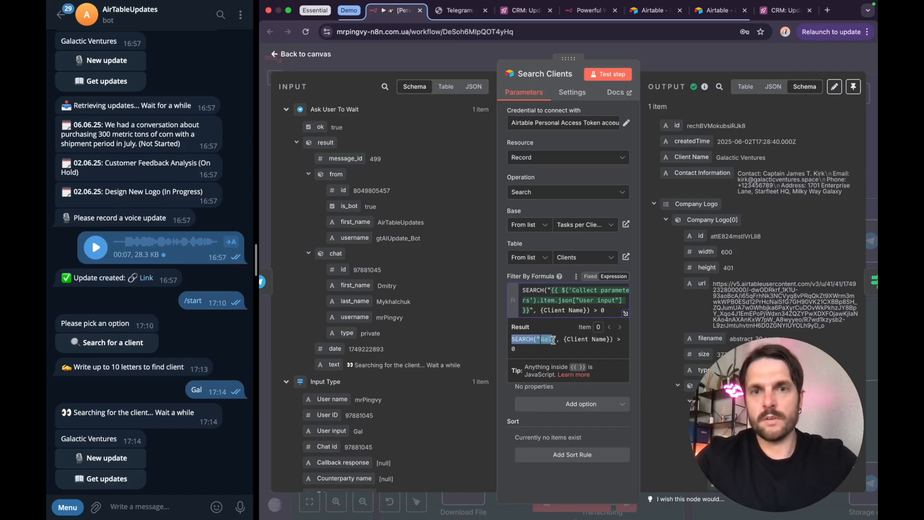
{"action": "left_click_drag", "start_coordinate": [567, 340], "coordinate": [604, 339]}
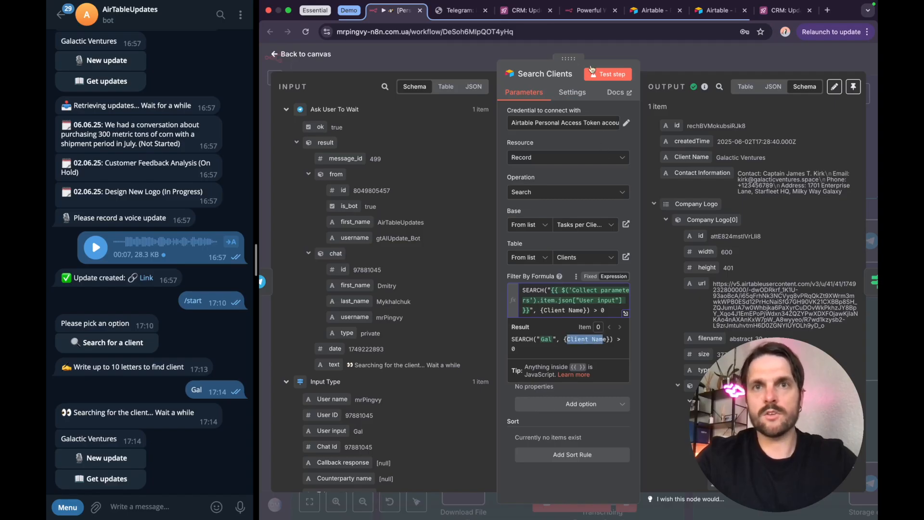
Step: Switch to the Airtable CRM base, view the Client Name column in the Clients table, and return to the n8n workflow
{"action": "left_click", "coordinate": [522, 10]}
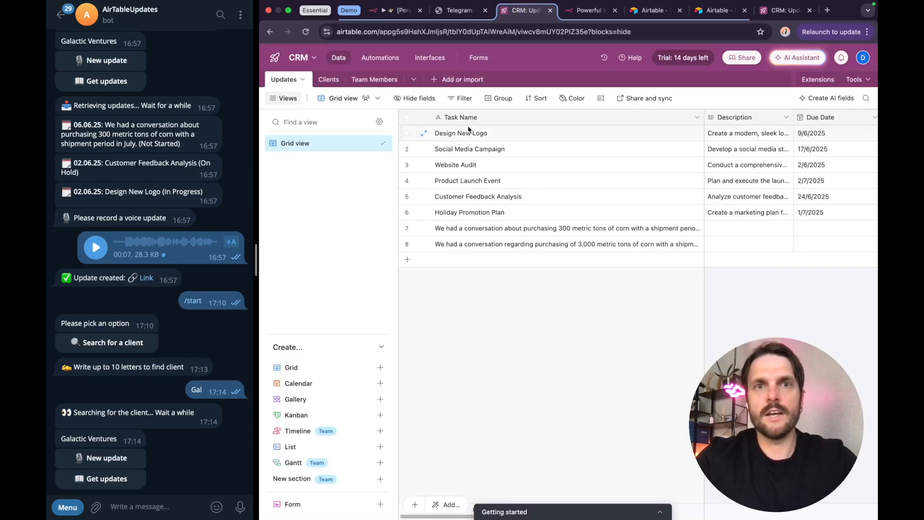
{"action": "left_click", "coordinate": [328, 79]}
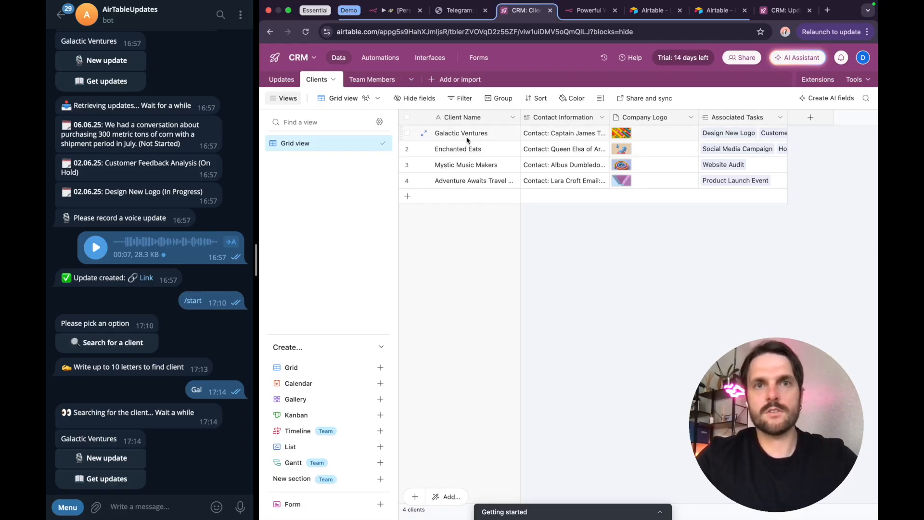
{"action": "left_click", "coordinate": [392, 13]}
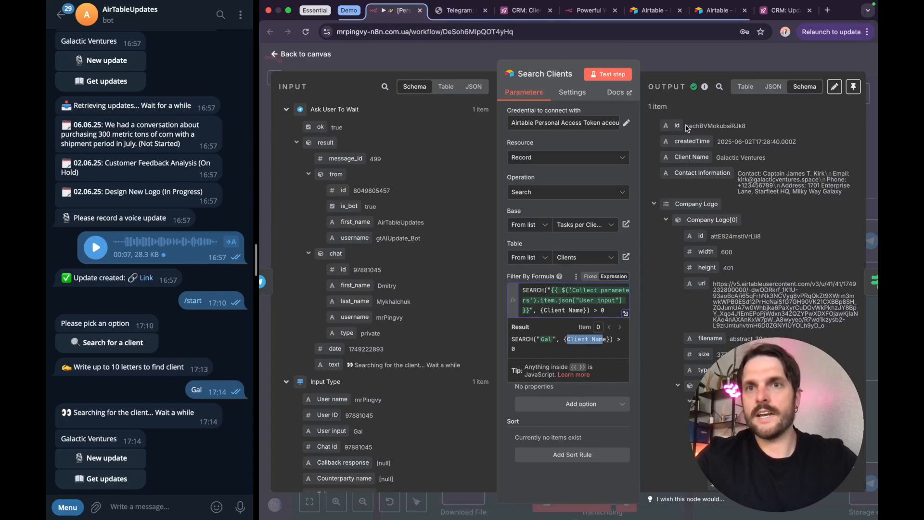
Step: Highlight the record id and Client Name in the Search Clients output, and close the node
{"action": "left_click_drag", "start_coordinate": [688, 126], "coordinate": [738, 126]}
{"action": "left_click_drag", "start_coordinate": [723, 158], "coordinate": [775, 160]}
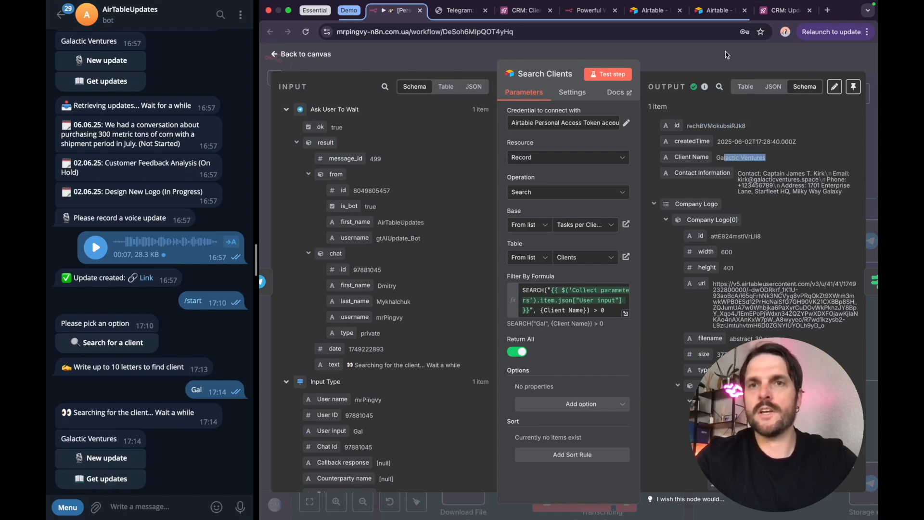
{"action": "left_click", "coordinate": [710, 62]}
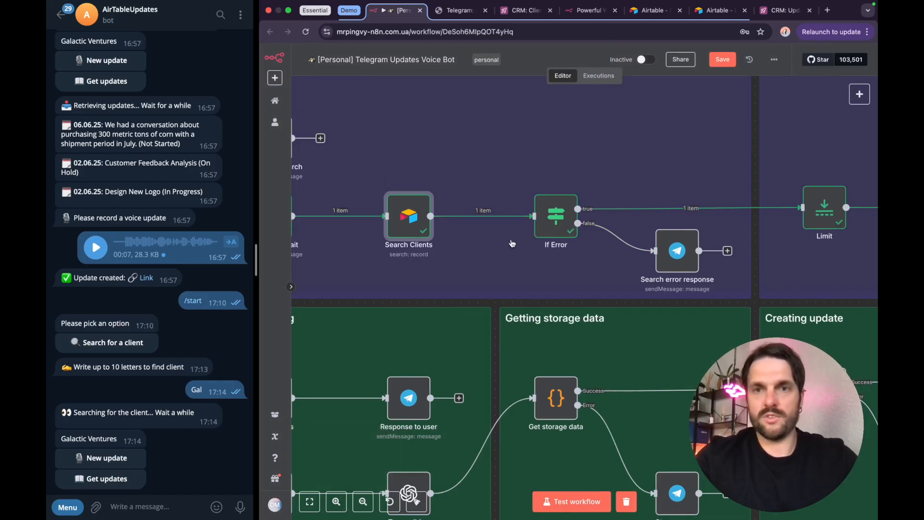
Step: Open the Search error response node on the If Error false path, highlight its message text, and close it
{"action": "left_click", "coordinate": [666, 249]}
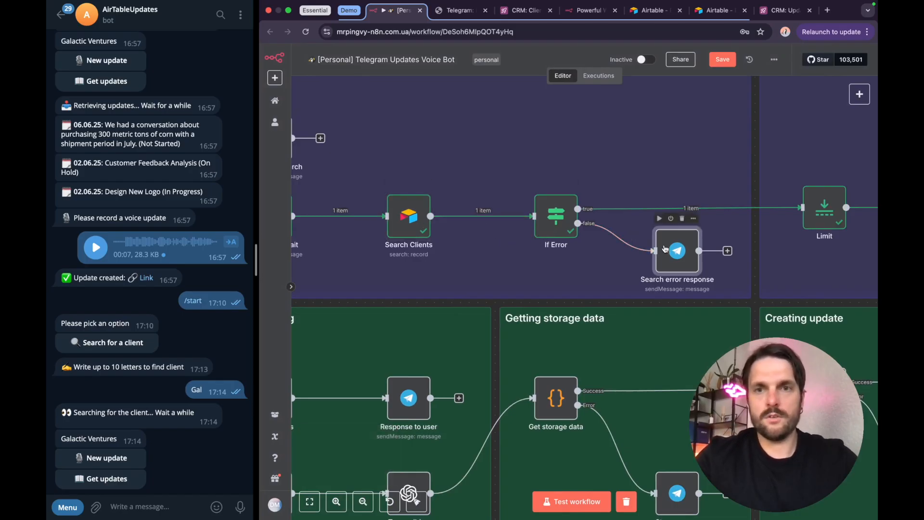
{"action": "double_click", "coordinate": [665, 249]}
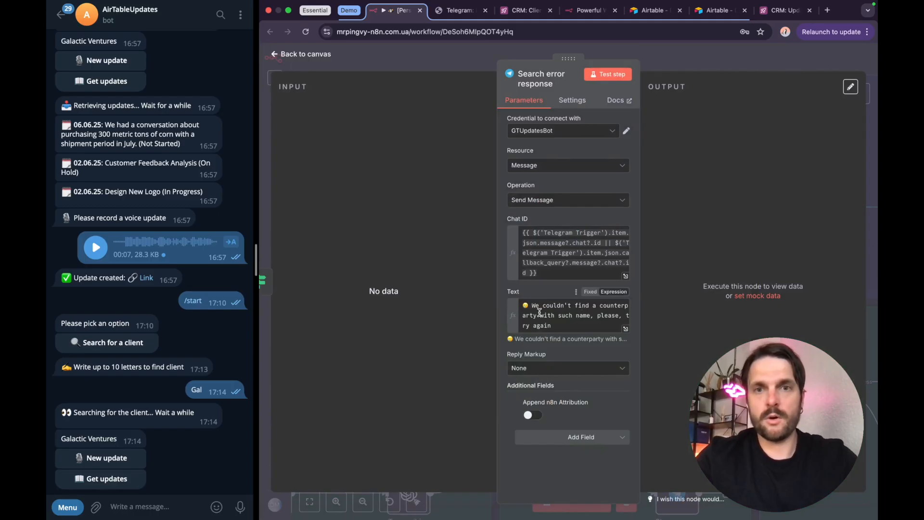
{"action": "left_click_drag", "start_coordinate": [533, 306], "coordinate": [560, 326]}
{"action": "left_click", "coordinate": [558, 326]}
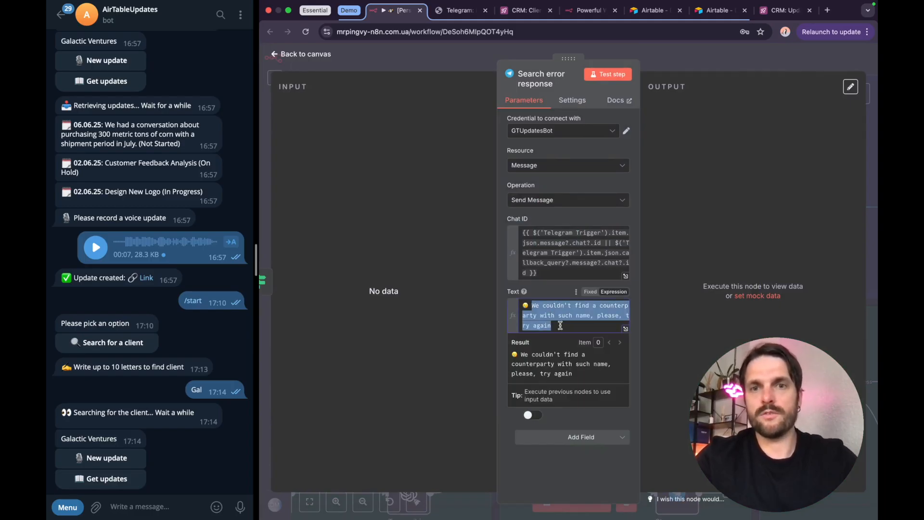
{"action": "left_click", "coordinate": [560, 326]}
{"action": "left_click", "coordinate": [692, 58]}
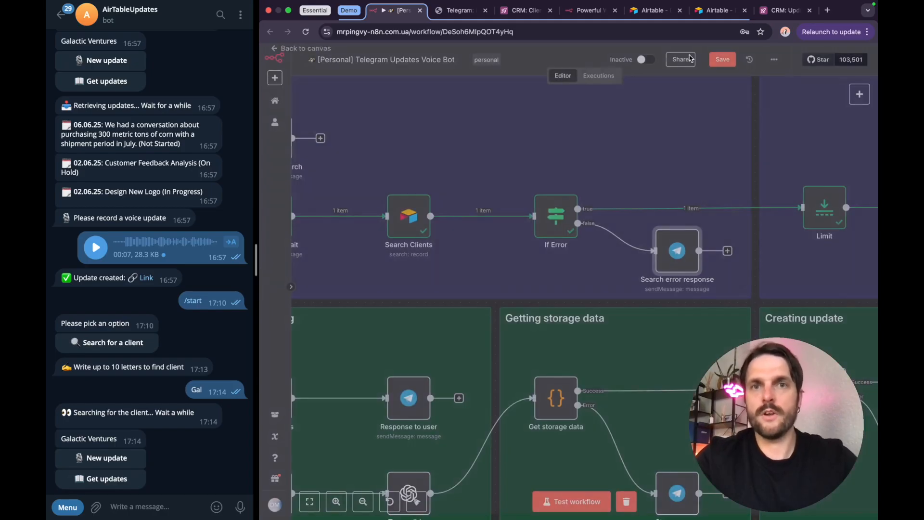
Step: Open the Limit node in the Respond to user section, review its Max Items and Keep settings, and close it
{"action": "scroll", "coordinate": [676, 295], "scroll_direction": "right", "scroll_amount": 10}
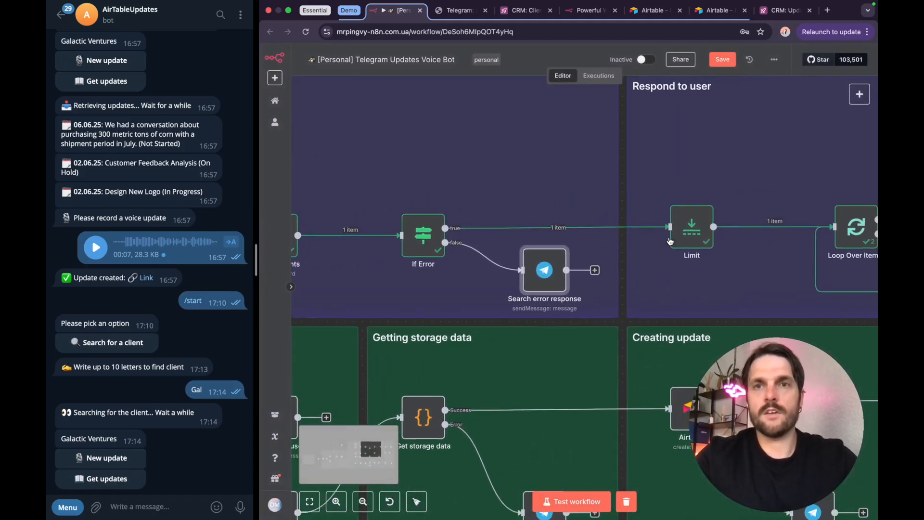
{"action": "scroll", "coordinate": [670, 241], "scroll_direction": "right", "scroll_amount": 3}
{"action": "scroll", "coordinate": [632, 252], "scroll_direction": "right", "scroll_amount": 2}
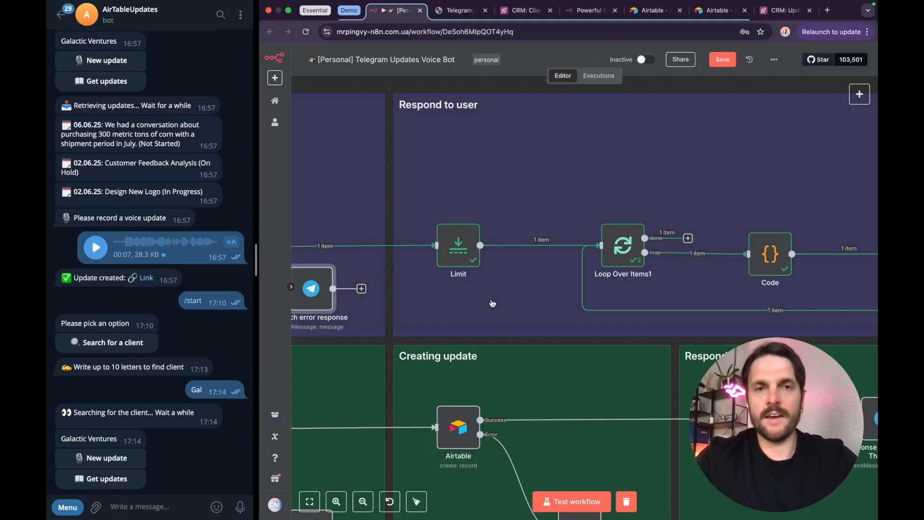
{"action": "double_click", "coordinate": [463, 256]}
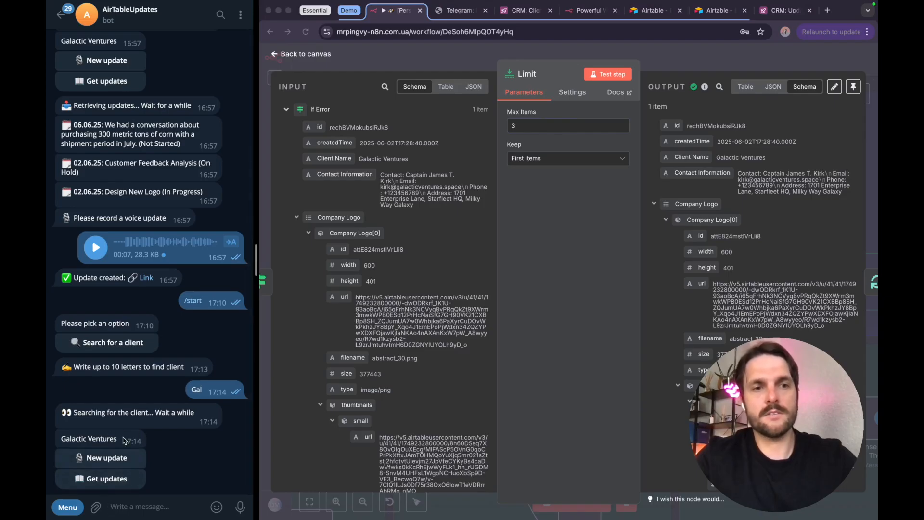
{"action": "left_click", "coordinate": [662, 61]}
Step: Open the Code node after Loop Over Items1 and read through the JavaScript that builds the inline keyboard
{"action": "scroll", "coordinate": [651, 259], "scroll_direction": "right", "scroll_amount": 4}
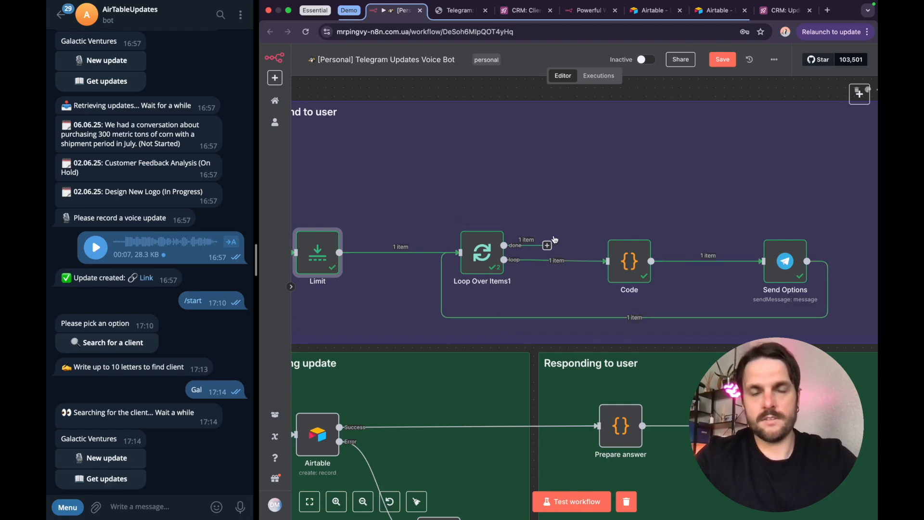
{"action": "double_click", "coordinate": [630, 264]}
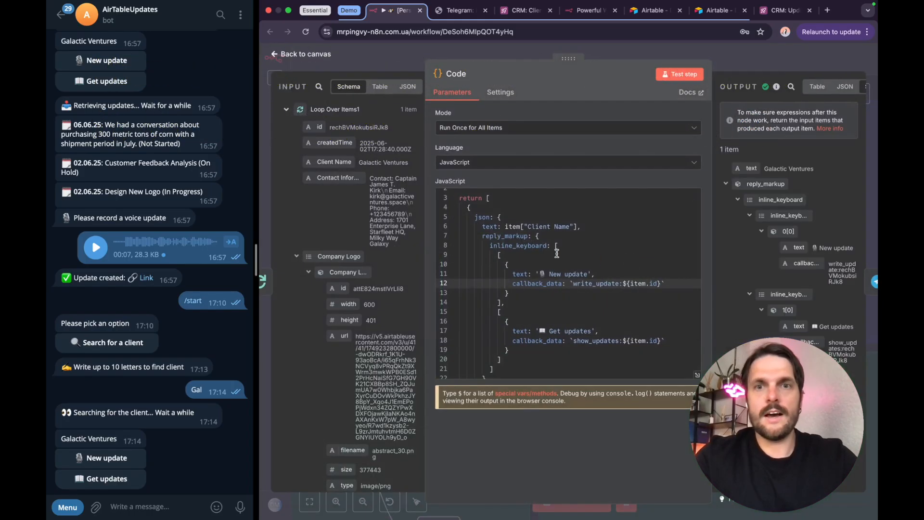
{"action": "scroll", "coordinate": [599, 258], "scroll_direction": "down", "scroll_amount": 3}
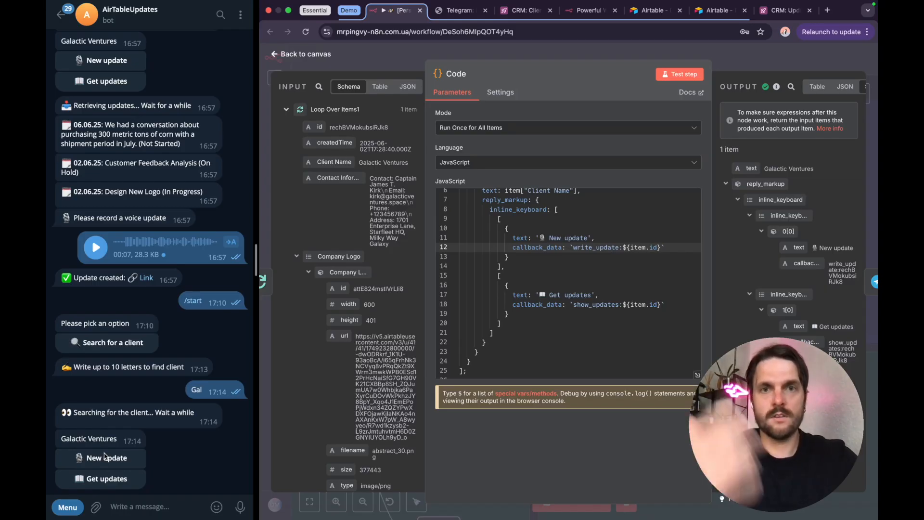
{"action": "scroll", "coordinate": [577, 284], "scroll_direction": "up", "scroll_amount": 2}
Step: Examine the write_update and show_updates callback_data values in the Code node against the bot's chat buttons, and close the node
{"action": "left_click_drag", "start_coordinate": [573, 285], "coordinate": [622, 285]}
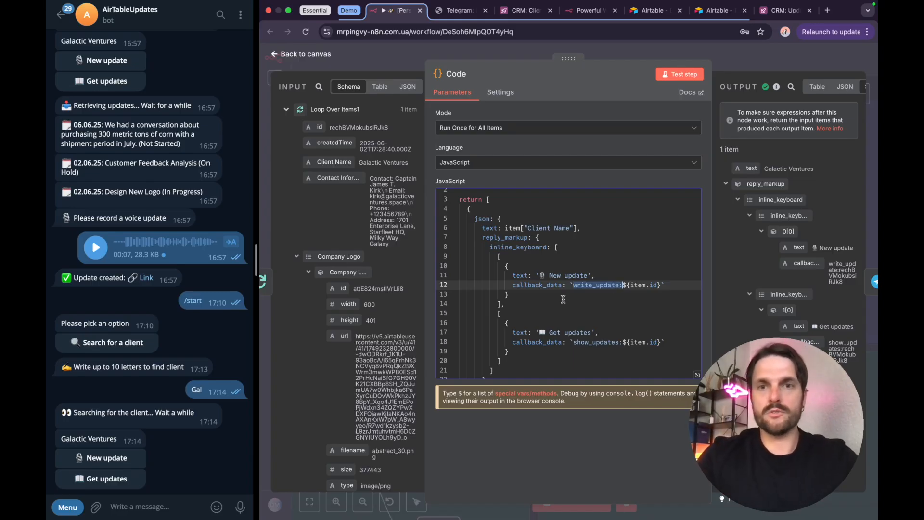
{"action": "left_click", "coordinate": [585, 284]}
{"action": "double_click", "coordinate": [583, 285]}
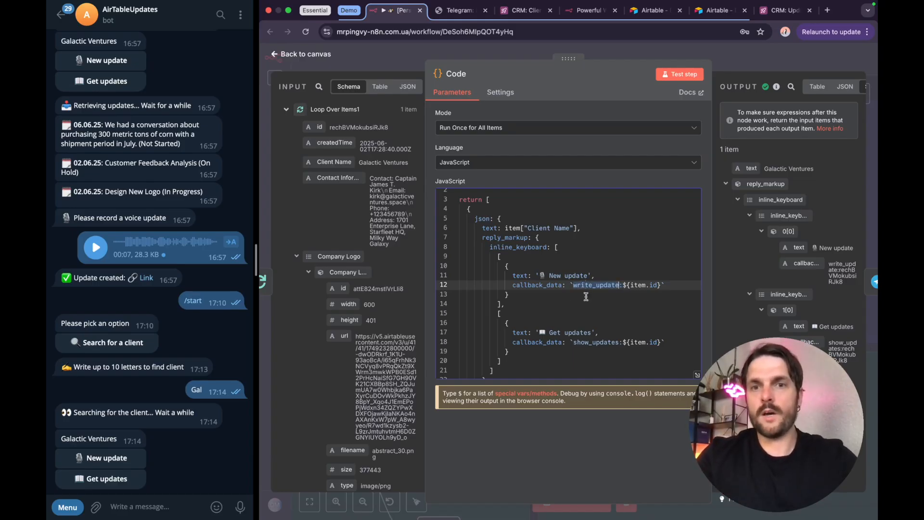
{"action": "double_click", "coordinate": [587, 342]}
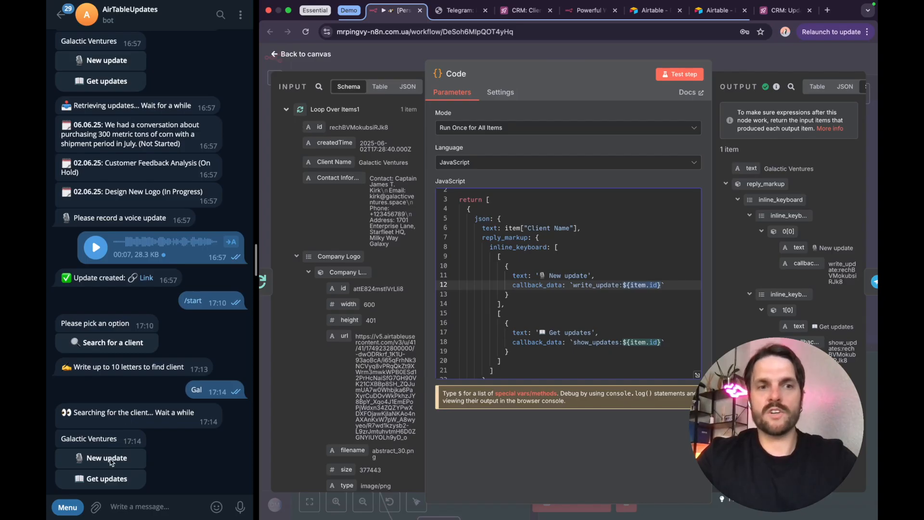
{"action": "left_click", "coordinate": [177, 460]}
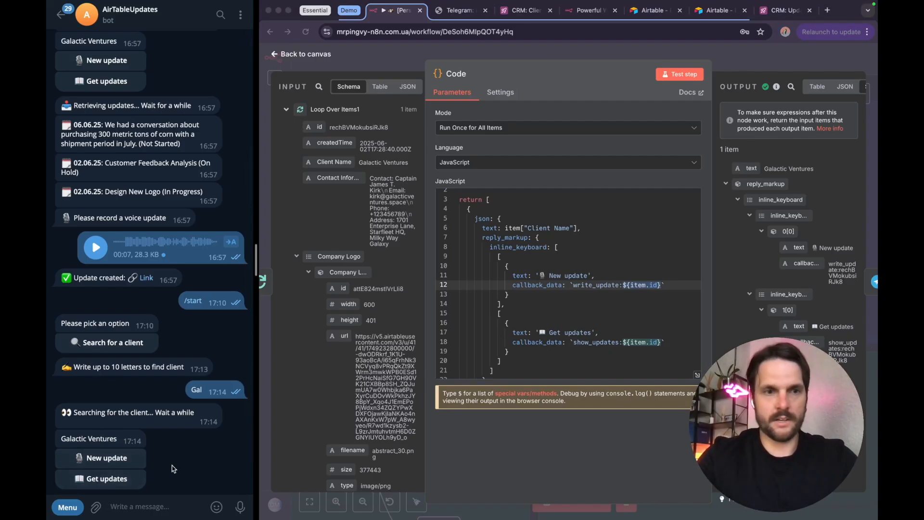
{"action": "left_click", "coordinate": [754, 58]}
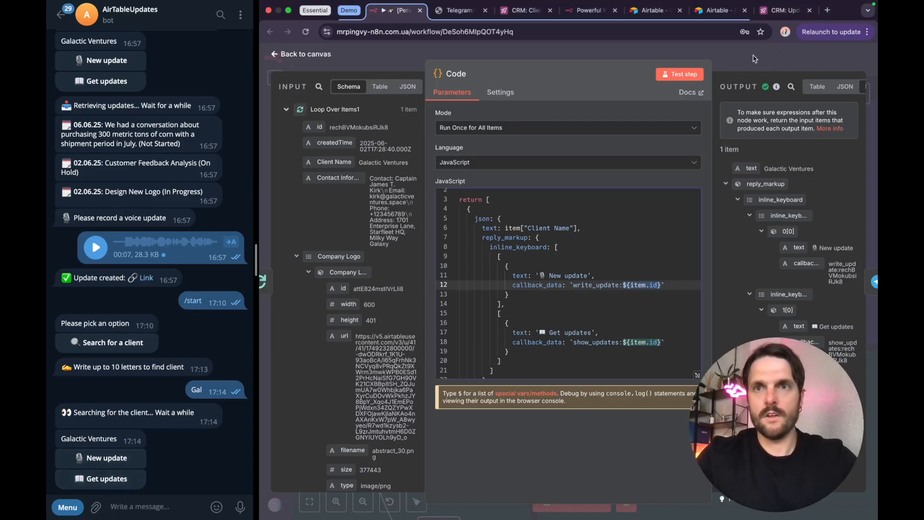
{"action": "left_click", "coordinate": [761, 57]}
Step: Open the Send Options node and examine the Text and Callback Data expressions of its first inline keyboard row
{"action": "left_click", "coordinate": [788, 262]}
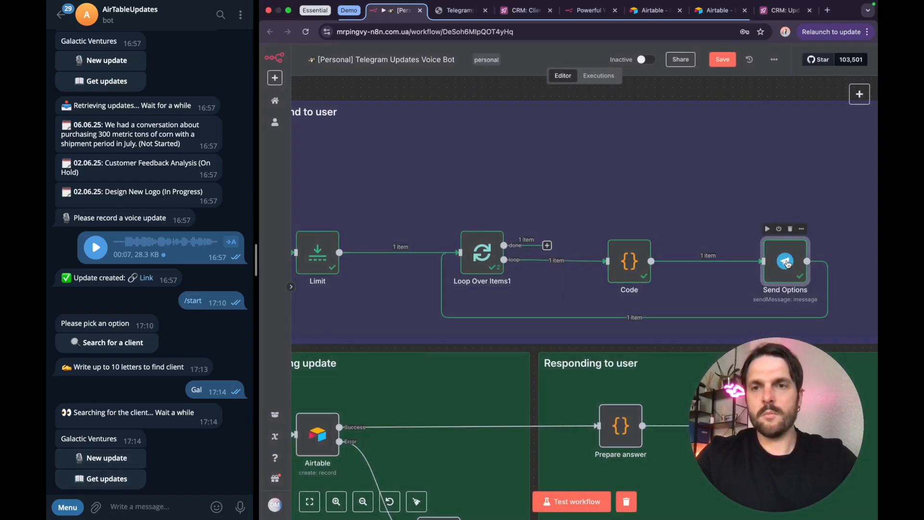
{"action": "double_click", "coordinate": [787, 262]}
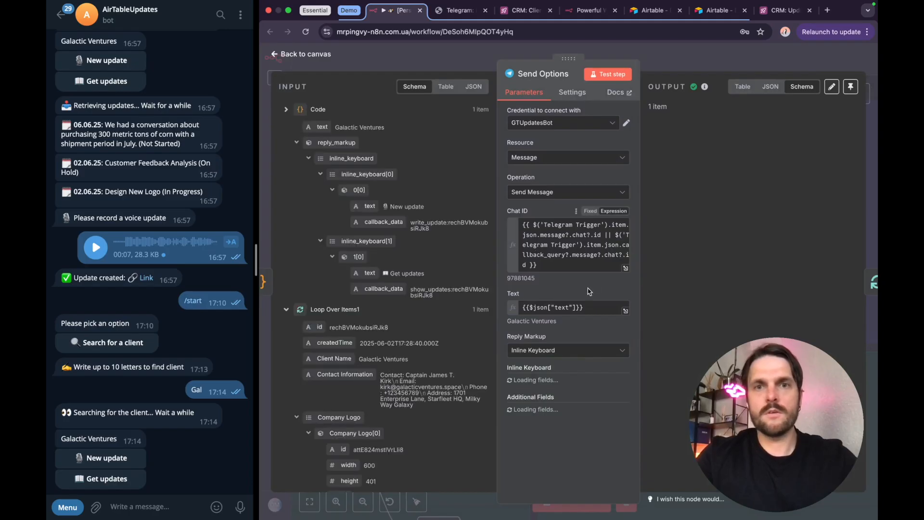
{"action": "scroll", "coordinate": [557, 246], "scroll_direction": "down", "scroll_amount": 5}
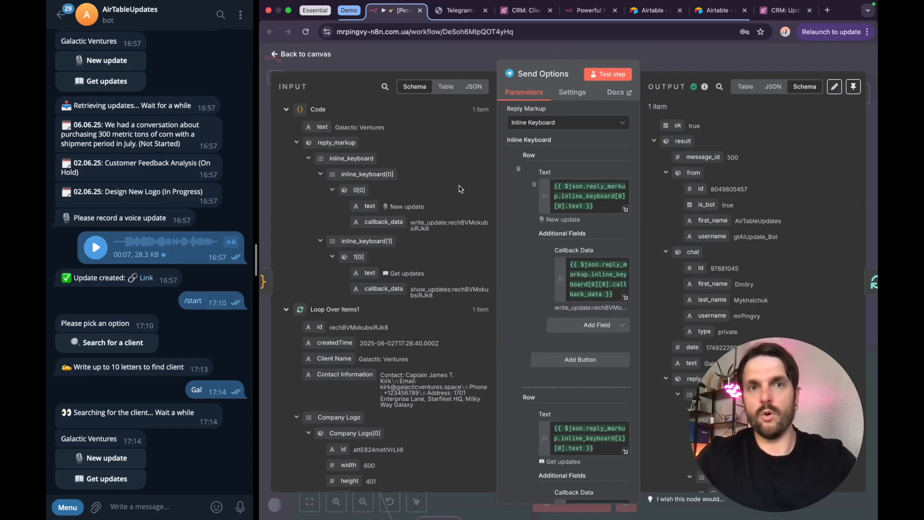
{"action": "left_click", "coordinate": [572, 197]}
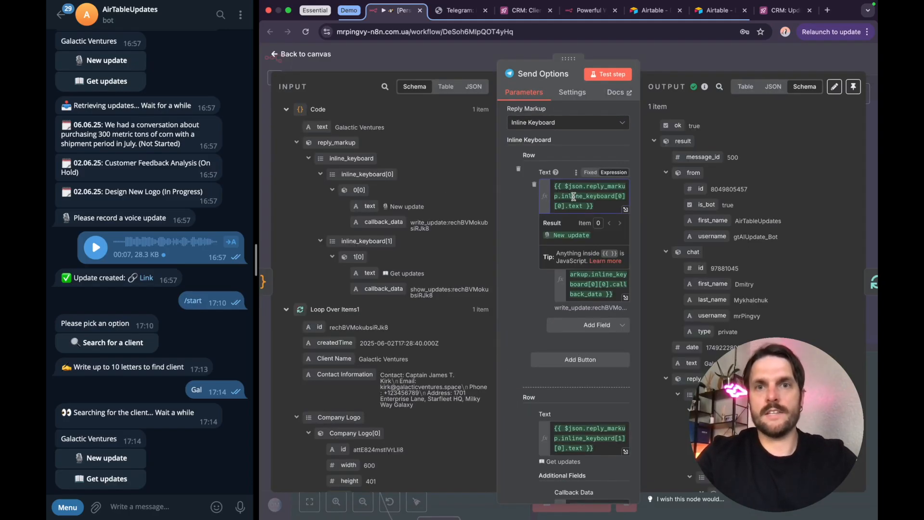
{"action": "left_click", "coordinate": [584, 274]}
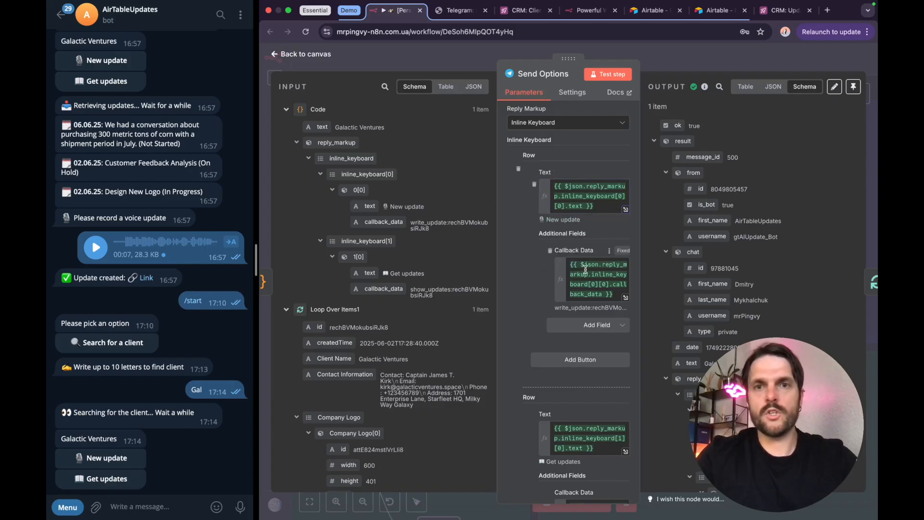
{"action": "left_click", "coordinate": [519, 271]}
{"action": "scroll", "coordinate": [556, 374], "scroll_direction": "down", "scroll_amount": 1}
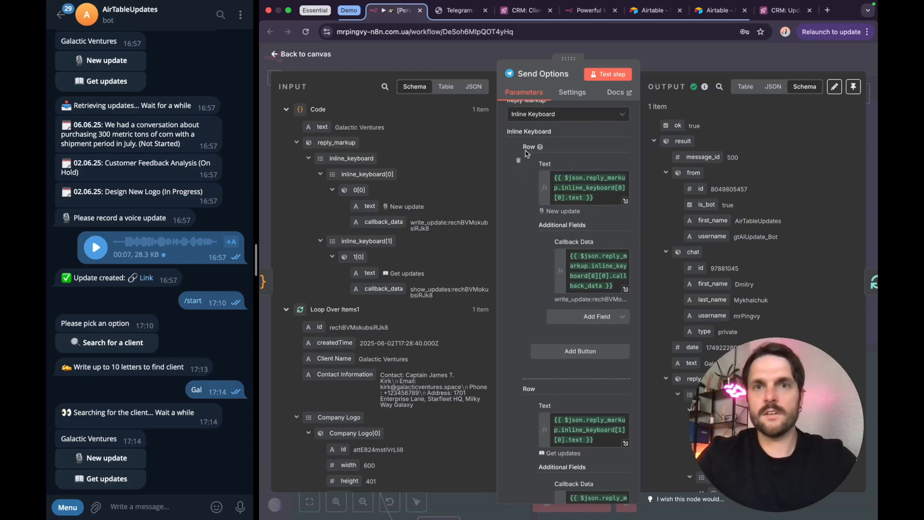
Step: Review the Send Options node's inline keyboard rows and message settings, and close the node
{"action": "scroll", "coordinate": [538, 321], "scroll_direction": "down", "scroll_amount": 3}
{"action": "scroll", "coordinate": [538, 321], "scroll_direction": "up", "scroll_amount": 10}
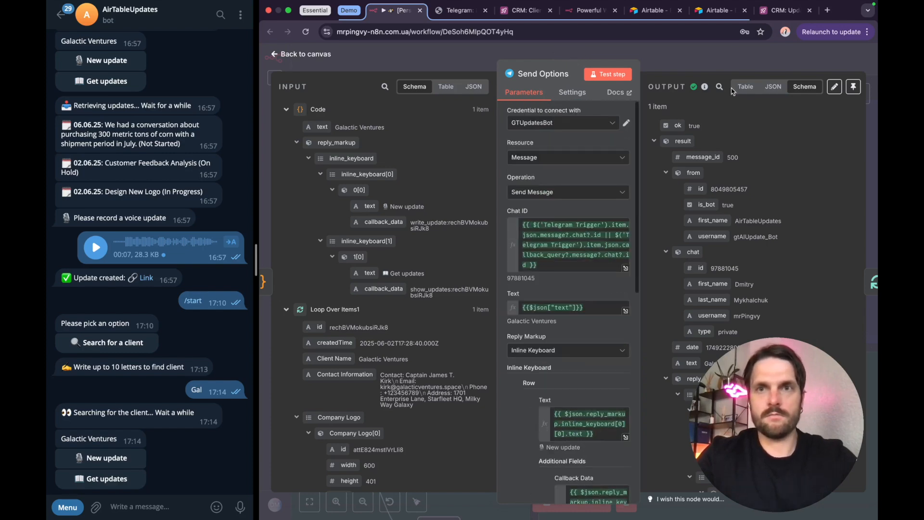
{"action": "left_click", "coordinate": [702, 60]}
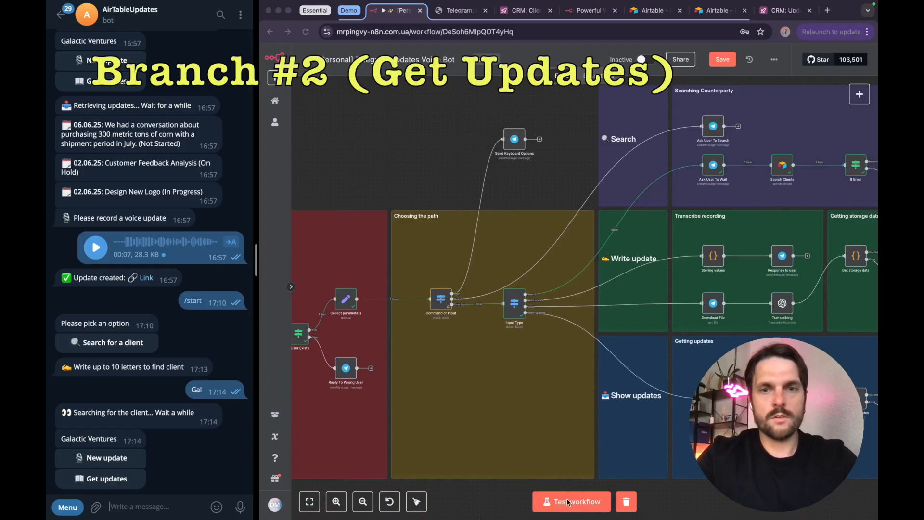
Step: Start a workflow test run, request Galactic Ventures' updates in the Telegram bot chat, and inspect the Input Type node's outputs
{"action": "left_click", "coordinate": [566, 503]}
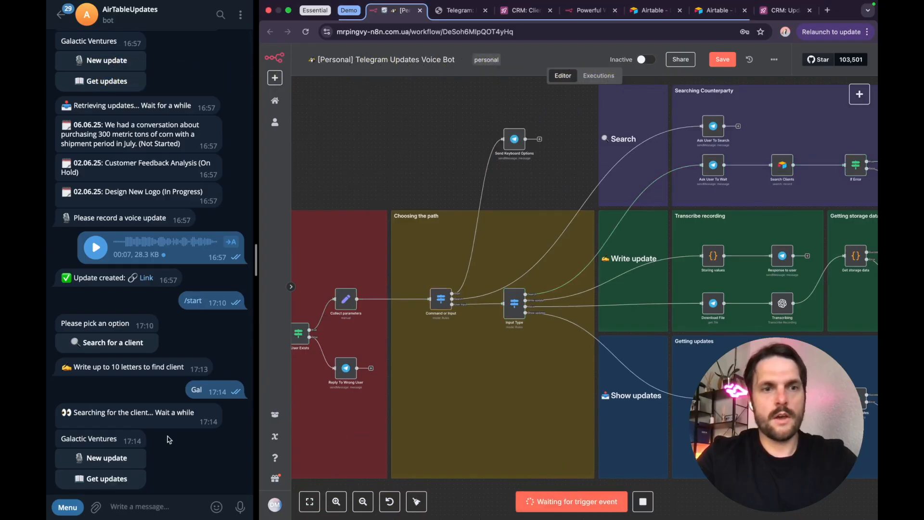
{"action": "left_click", "coordinate": [111, 478]}
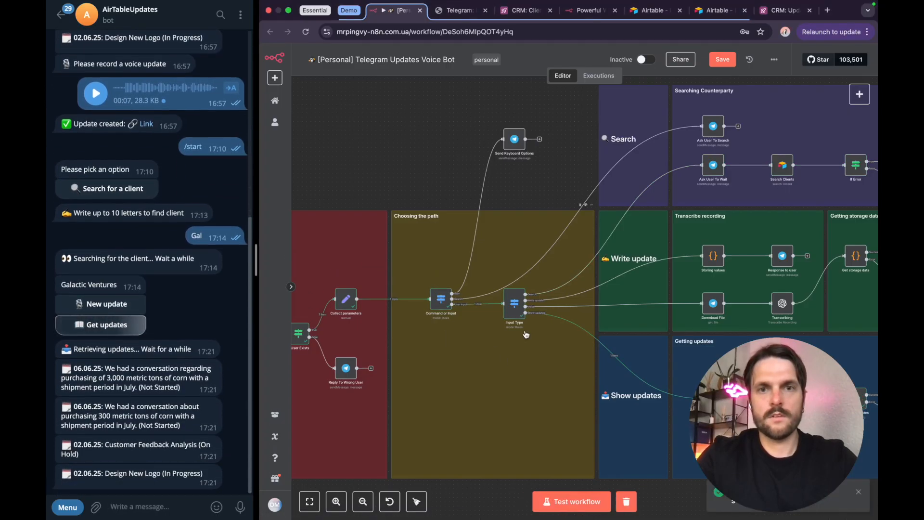
{"action": "scroll", "coordinate": [526, 332], "scroll_direction": "up", "scroll_amount": 3}
{"action": "scroll", "coordinate": [526, 335], "scroll_direction": "up", "scroll_amount": 3}
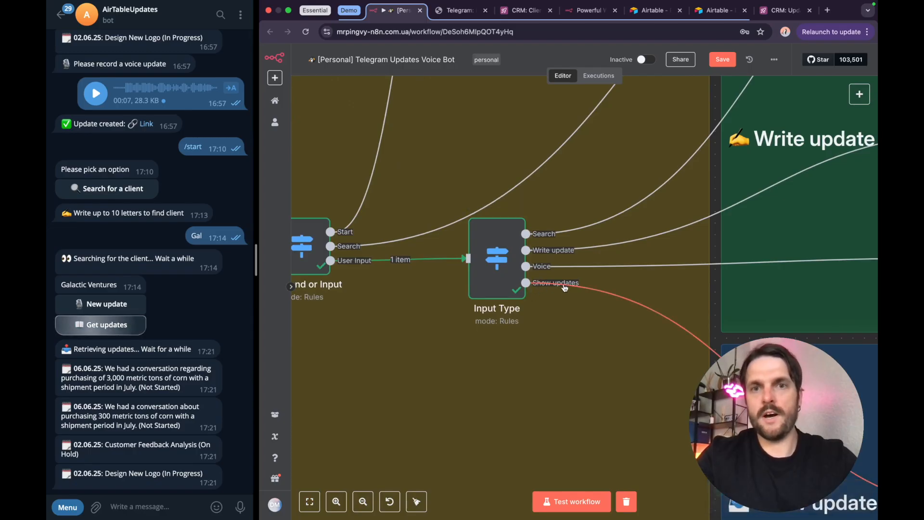
Step: Follow the Show updates branch to the Getting updates section and compare it with the retrieved updates in the bot chat
{"action": "scroll", "coordinate": [629, 347], "scroll_direction": "right", "scroll_amount": 1}
{"action": "scroll", "coordinate": [629, 346], "scroll_direction": "down", "scroll_amount": 4}
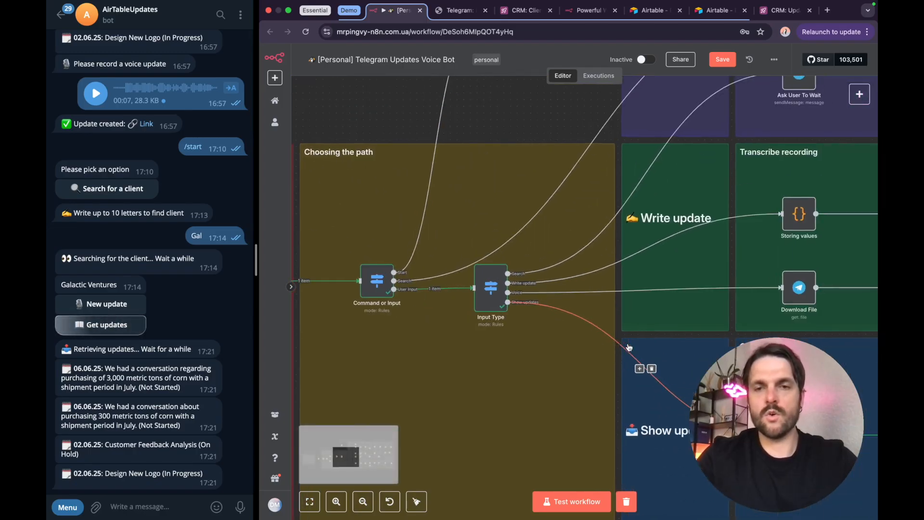
{"action": "scroll", "coordinate": [629, 348], "scroll_direction": "right", "scroll_amount": 4}
{"action": "scroll", "coordinate": [625, 349], "scroll_direction": "down", "scroll_amount": 2}
{"action": "scroll", "coordinate": [625, 349], "scroll_direction": "right", "scroll_amount": 3}
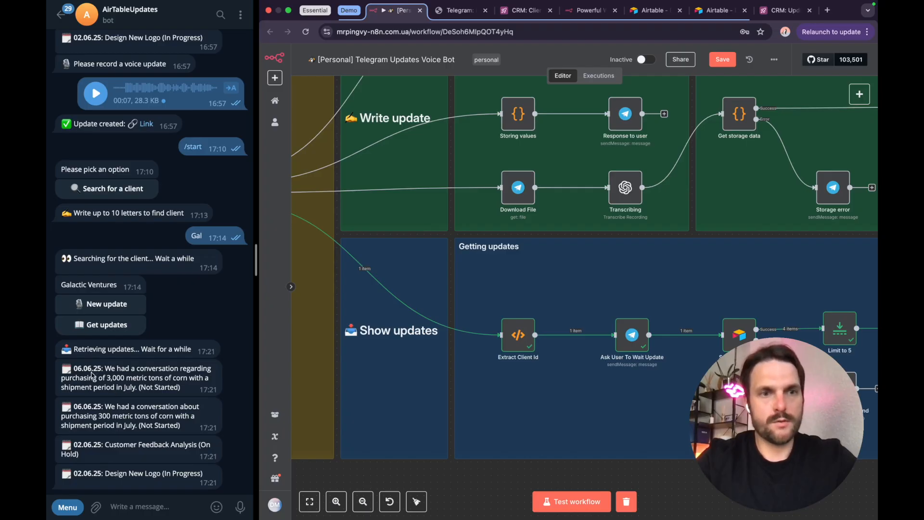
{"action": "left_click", "coordinate": [169, 373]}
{"action": "left_click_drag", "start_coordinate": [82, 369], "coordinate": [172, 389]}
{"action": "left_click", "coordinate": [172, 389]}
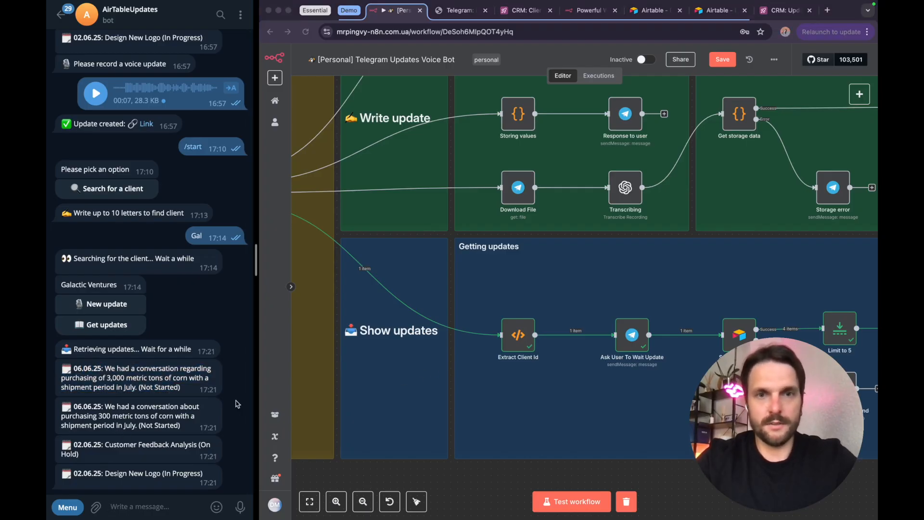
Step: Review the Extract Client Id code, compare the Ask User To Wait Update text with the bot's chat message, and close the node
{"action": "double_click", "coordinate": [519, 337]}
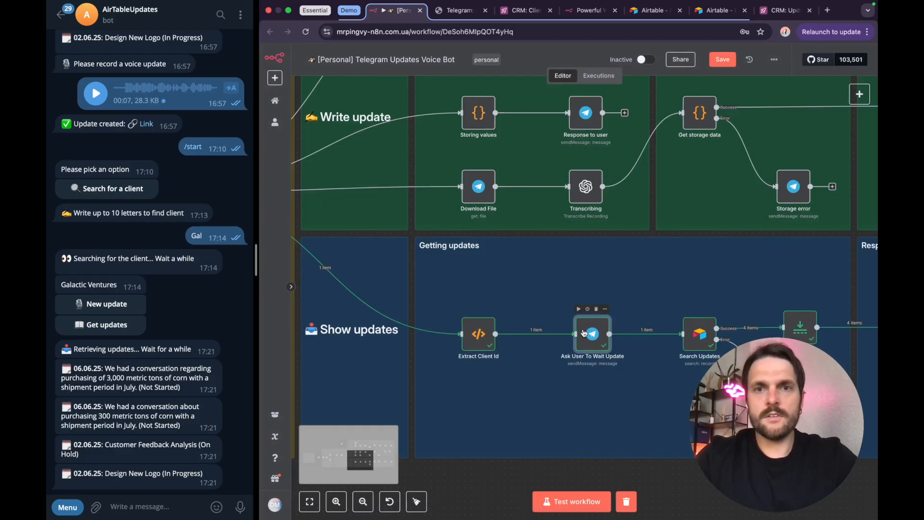
{"action": "double_click", "coordinate": [594, 330]}
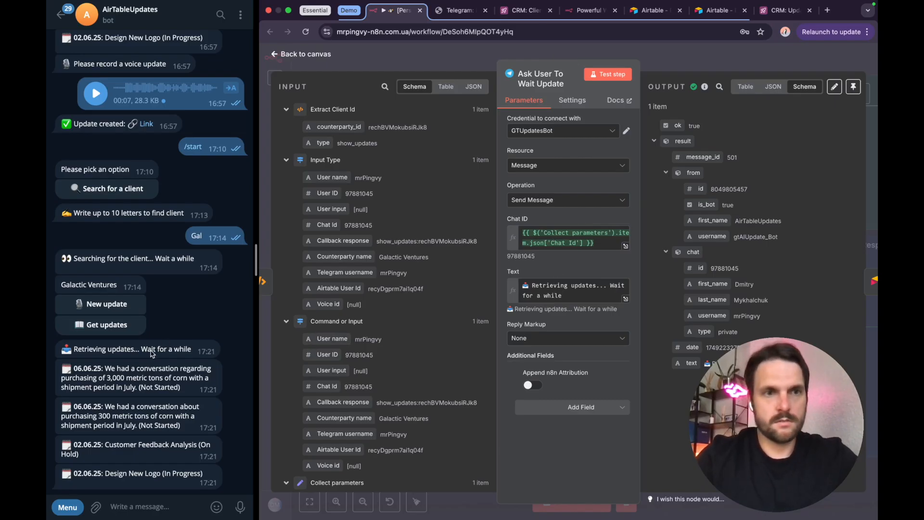
{"action": "left_click_drag", "start_coordinate": [80, 350], "coordinate": [167, 350]}
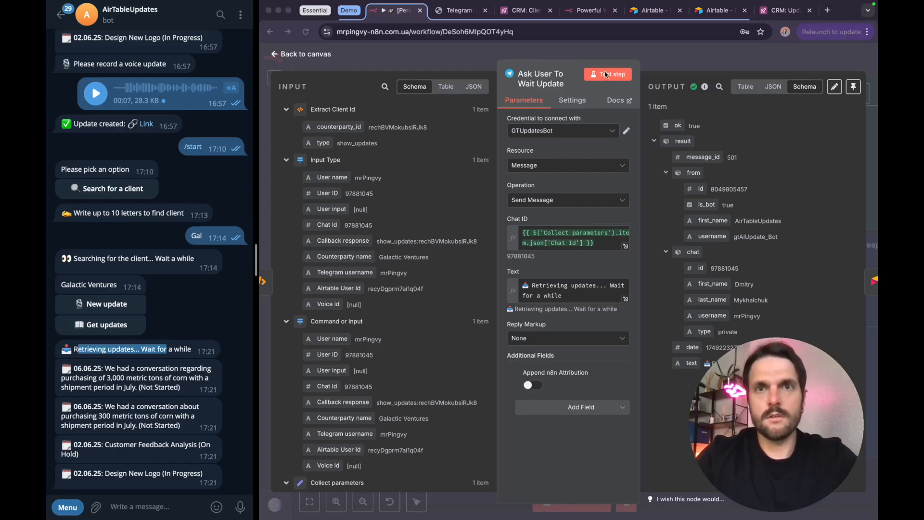
{"action": "left_click", "coordinate": [671, 52]}
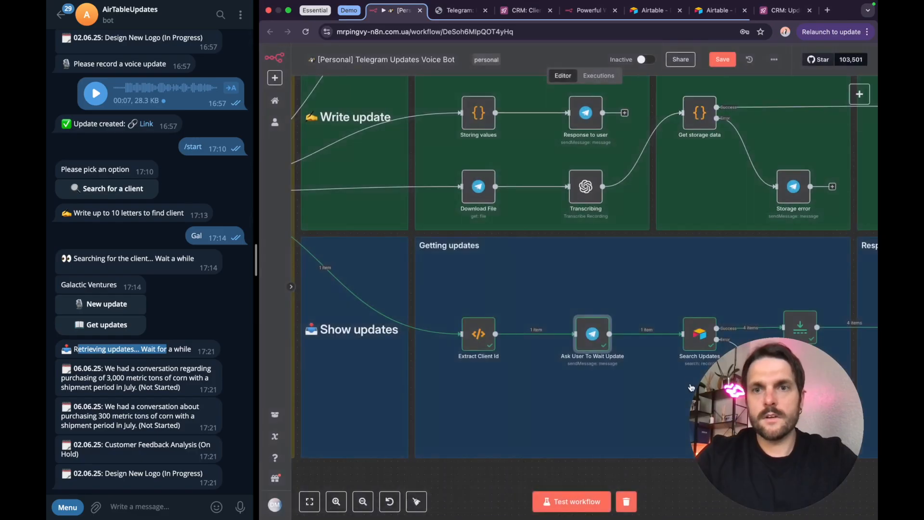
Step: Open the Search Updates node and examine its Filter By Formula expression, including the SEARCH function and the Client field
{"action": "scroll", "coordinate": [602, 336], "scroll_direction": "right", "scroll_amount": 4}
{"action": "left_click", "coordinate": [602, 335]}
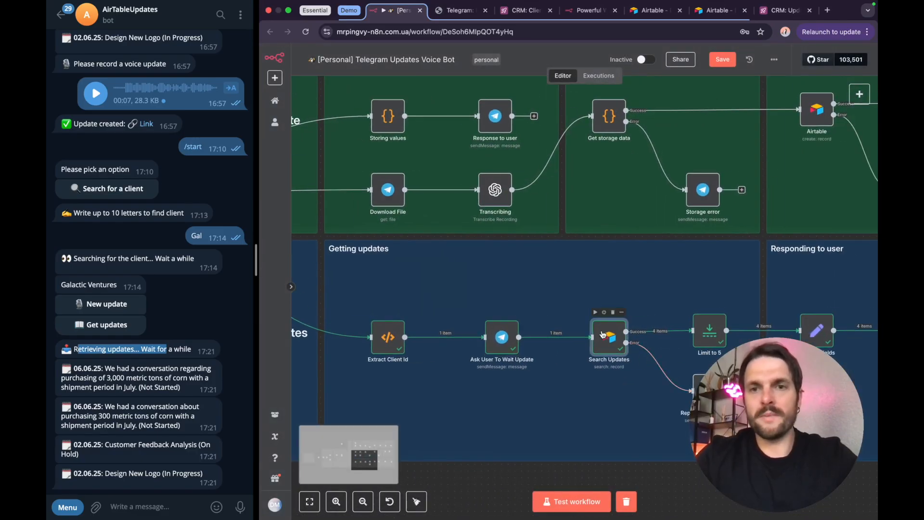
{"action": "double_click", "coordinate": [602, 335]}
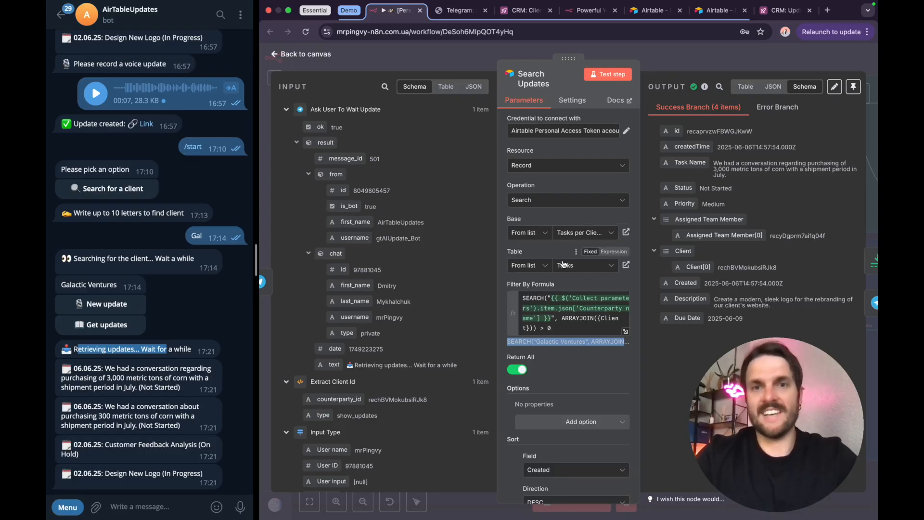
{"action": "left_click_drag", "start_coordinate": [523, 297], "coordinate": [540, 297]}
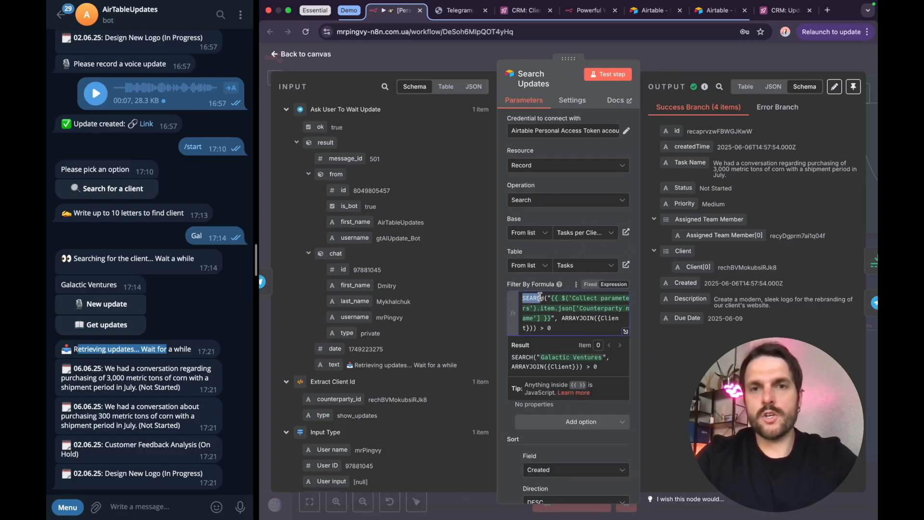
{"action": "left_click_drag", "start_coordinate": [541, 356], "coordinate": [601, 354]}
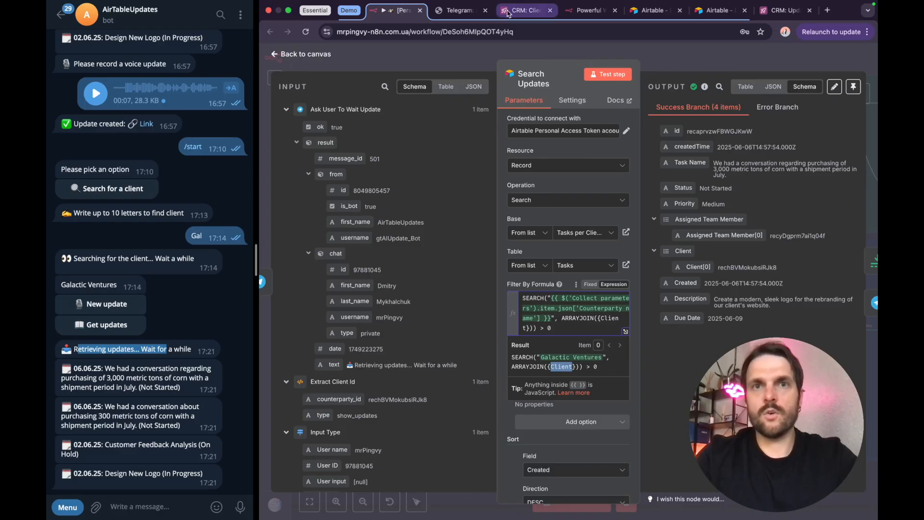
Step: Switch to the Airtable CRM base, check the Client column of the Updates table, and return to the n8n workflow
{"action": "left_click", "coordinate": [510, 12]}
{"action": "left_click", "coordinate": [282, 79]}
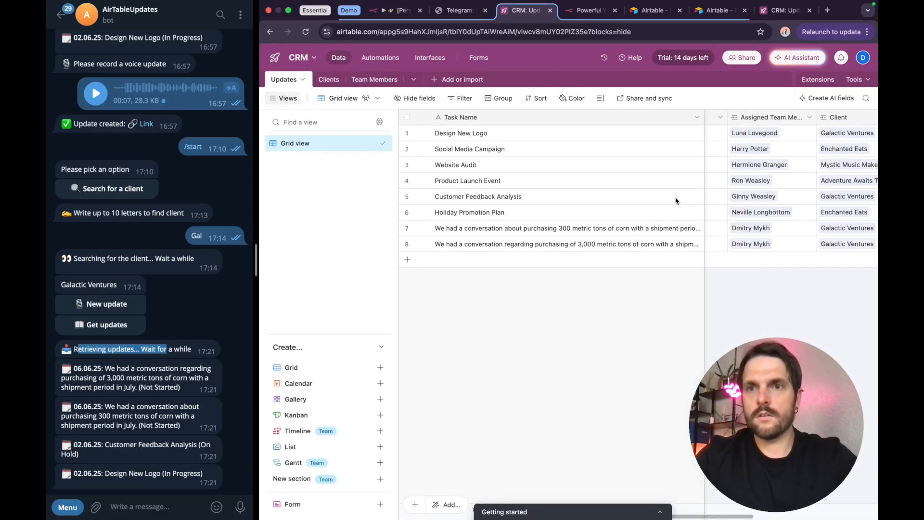
{"action": "scroll", "coordinate": [677, 201], "scroll_direction": "right", "scroll_amount": 1}
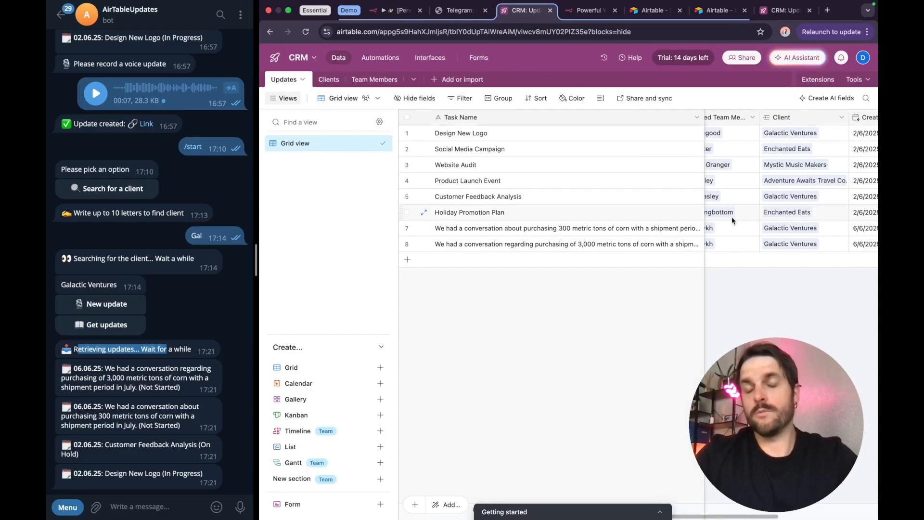
{"action": "scroll", "coordinate": [731, 216], "scroll_direction": "left", "scroll_amount": 5}
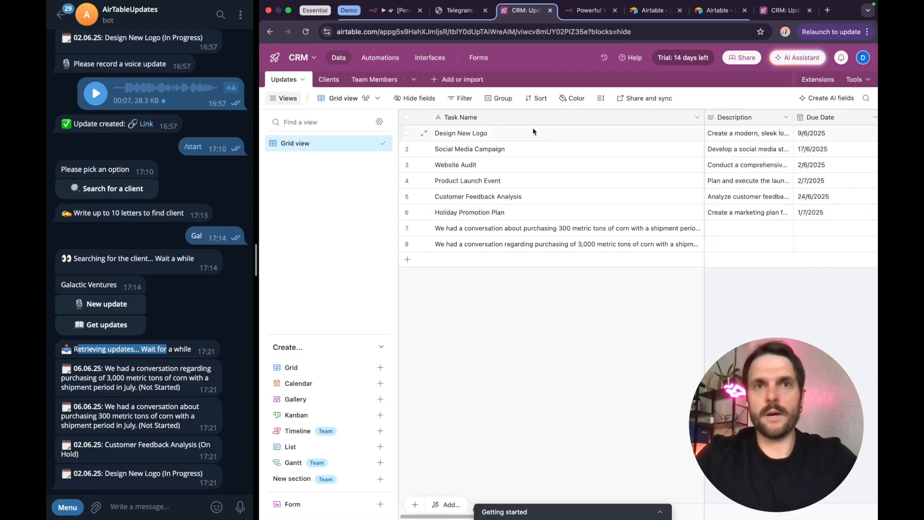
{"action": "left_click", "coordinate": [397, 10]}
Step: Open the Reply If Nothing Found node after Search Updates, read its message text, and close it
{"action": "scroll", "coordinate": [577, 337], "scroll_direction": "right", "scroll_amount": 2}
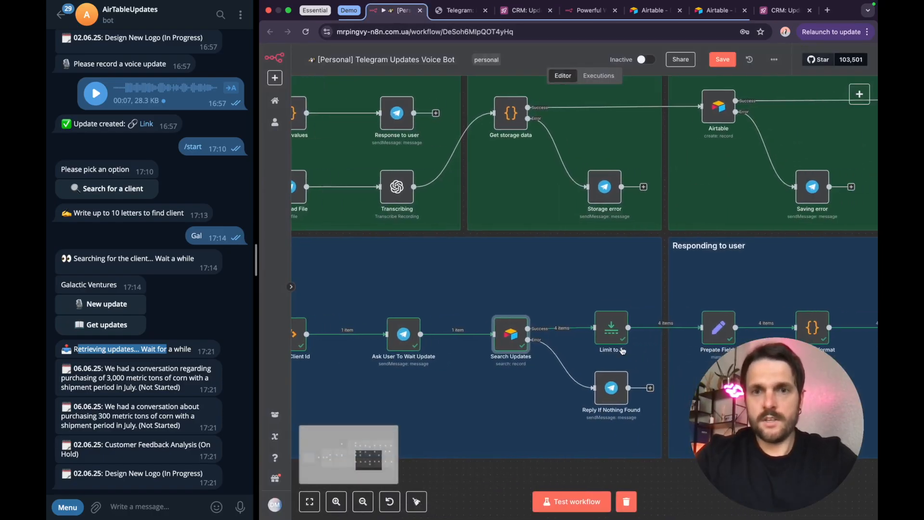
{"action": "left_click", "coordinate": [609, 389]}
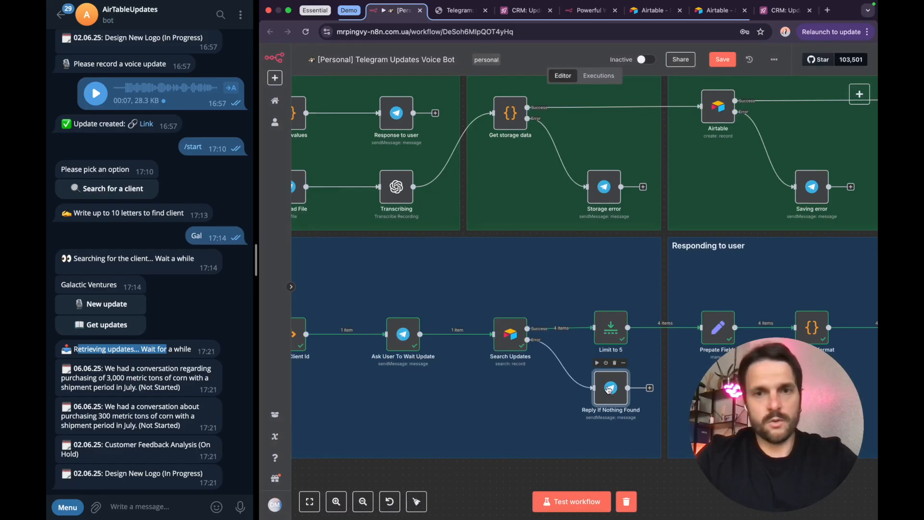
{"action": "double_click", "coordinate": [609, 385]}
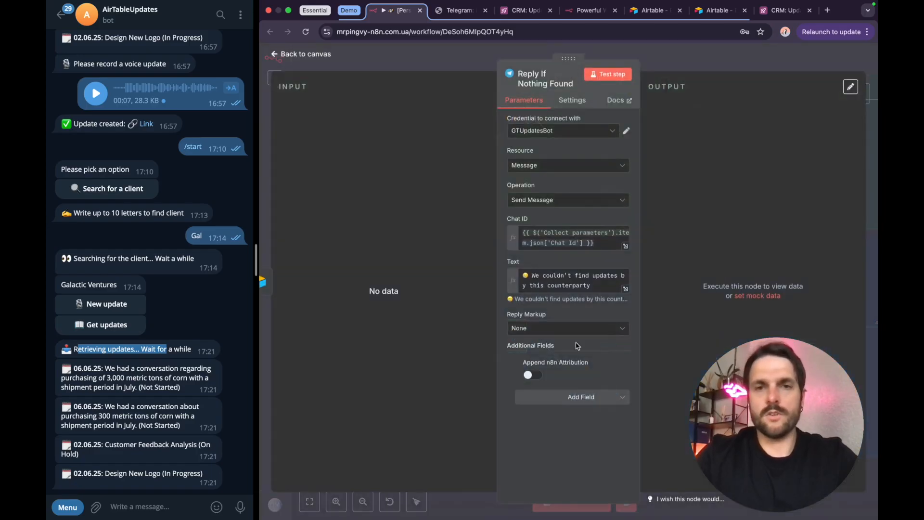
{"action": "left_click", "coordinate": [718, 57]}
Step: Open the Limit to 5 node, review its Max Items and Keep settings, and close it
{"action": "scroll", "coordinate": [584, 349], "scroll_direction": "right", "scroll_amount": 1}
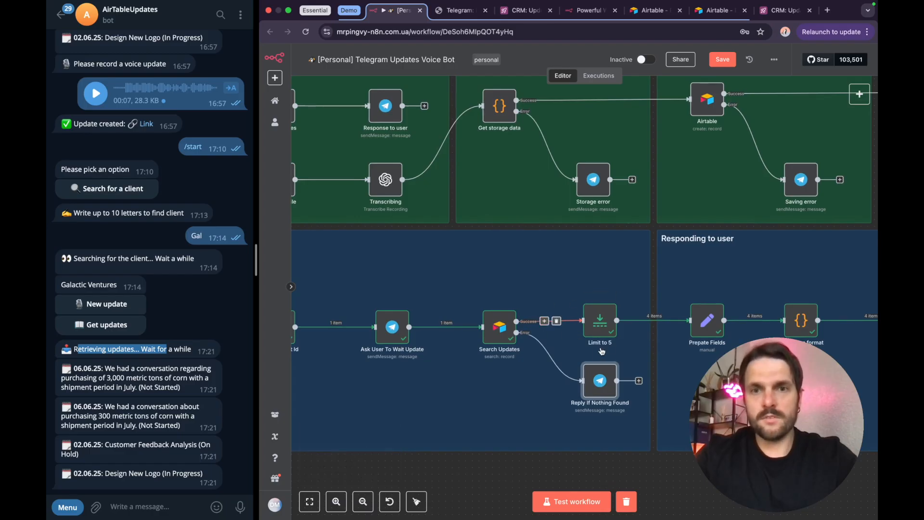
{"action": "double_click", "coordinate": [604, 324]}
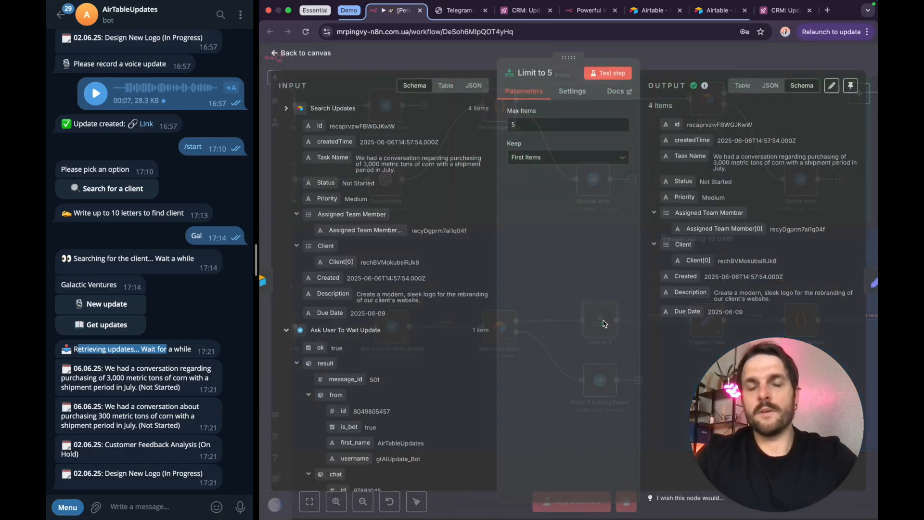
{"action": "left_click", "coordinate": [681, 63]}
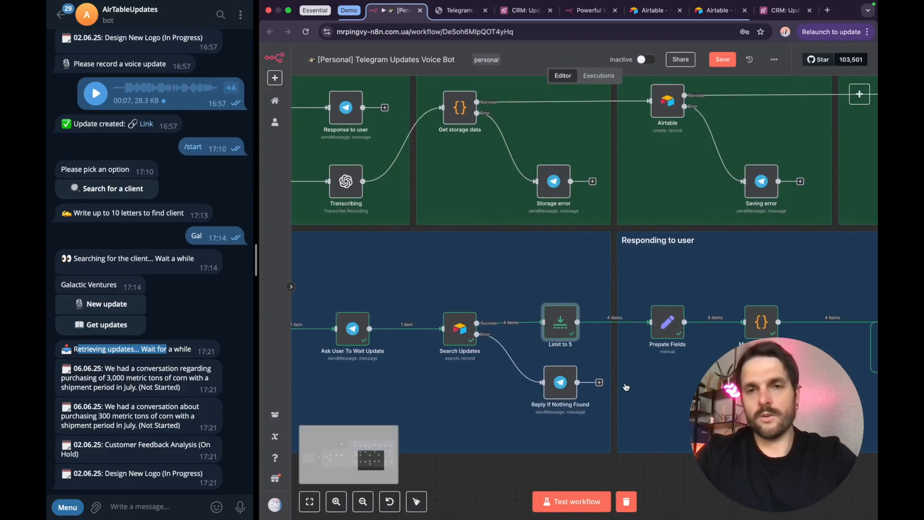
Step: Open the Prepate Fields node, review its Task Name, createdTime and Status mappings, and close it
{"action": "scroll", "coordinate": [626, 386], "scroll_direction": "right", "scroll_amount": 2}
{"action": "double_click", "coordinate": [569, 315]}
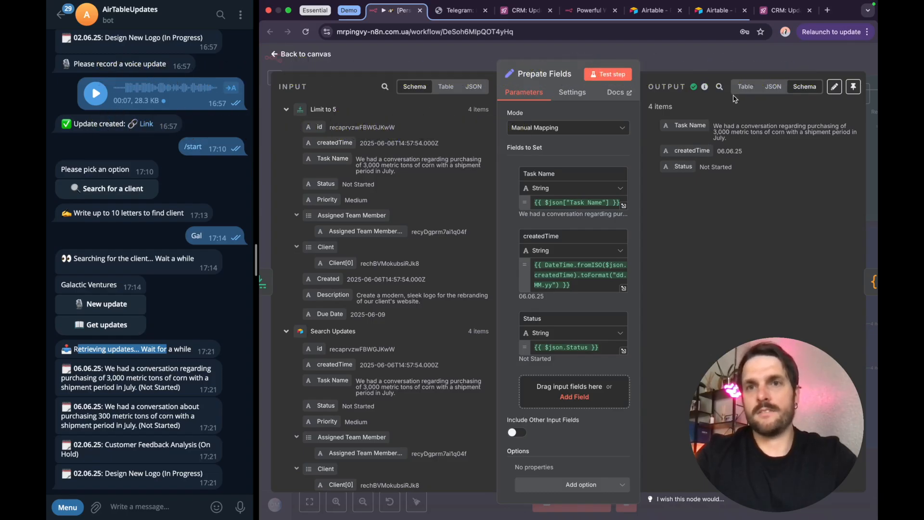
{"action": "left_click", "coordinate": [722, 59]}
Step: Open the Markdown format node, read through its JavaScript and the output text, and close it
{"action": "double_click", "coordinate": [666, 317]}
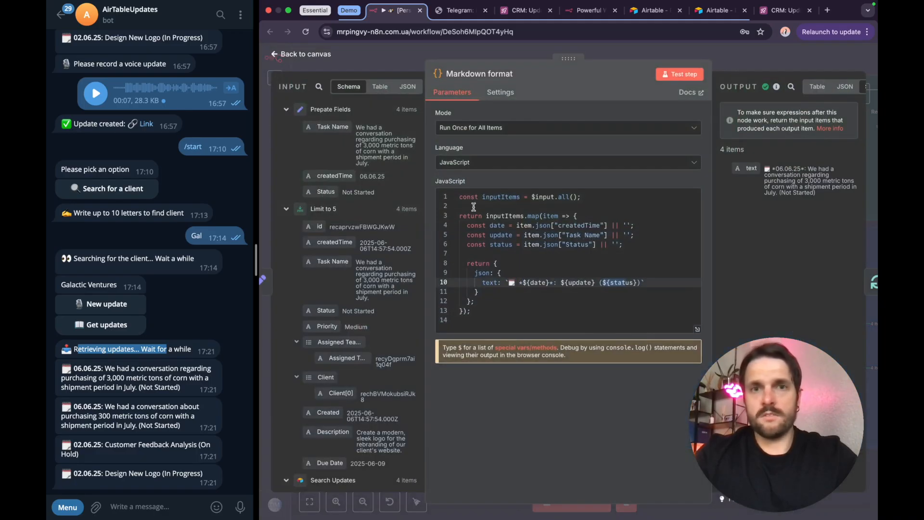
{"action": "left_click_drag", "start_coordinate": [460, 197], "coordinate": [502, 303]}
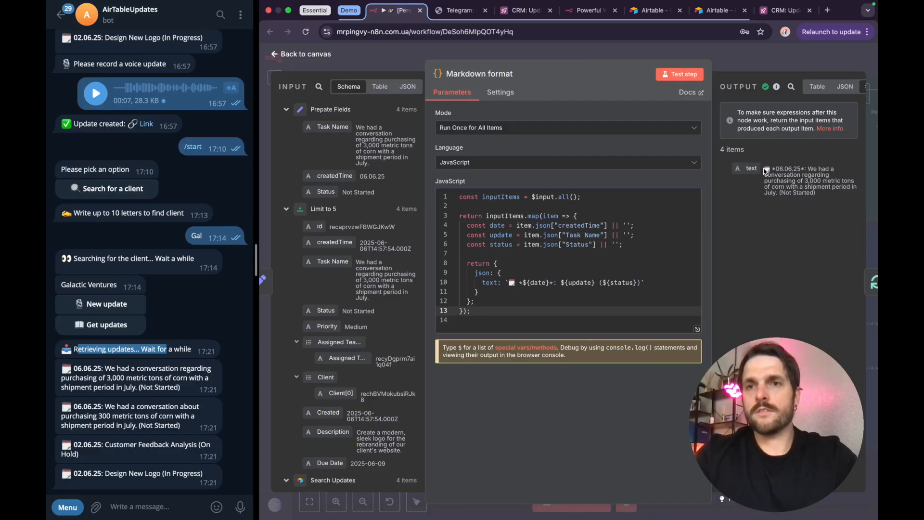
{"action": "left_click_drag", "start_coordinate": [764, 169], "coordinate": [822, 196]}
{"action": "left_click", "coordinate": [822, 196]}
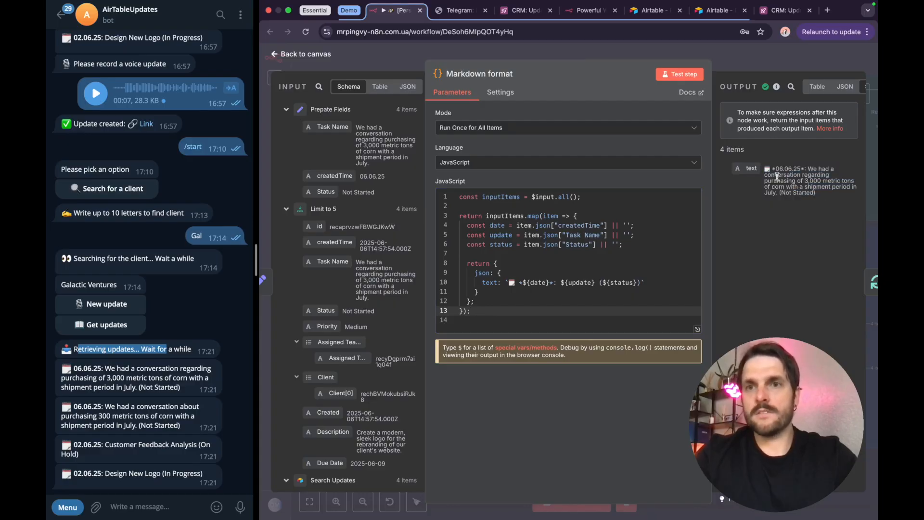
{"action": "left_click", "coordinate": [731, 60]}
Step: View the Responding to user section up to Loop Over Items and check the date formatting of the first retrieved update in the chat
{"action": "scroll", "coordinate": [717, 250], "scroll_direction": "up", "scroll_amount": 5}
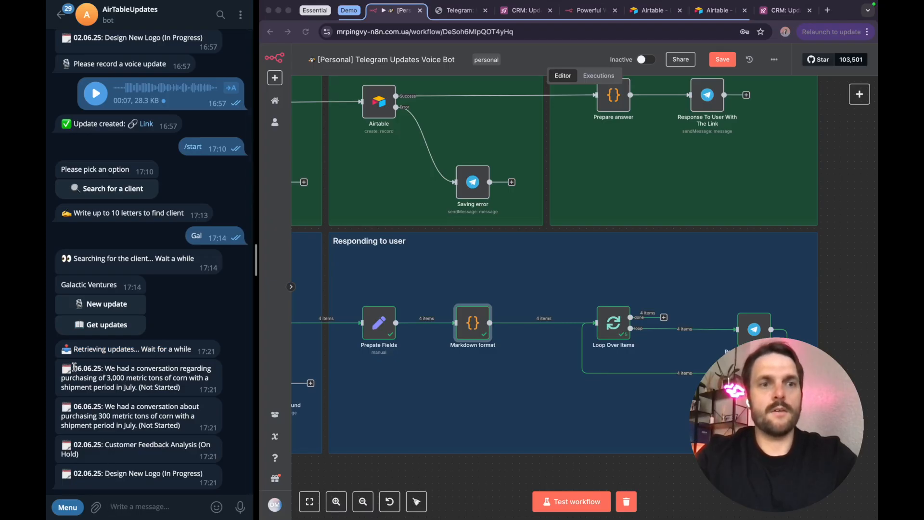
{"action": "left_click_drag", "start_coordinate": [75, 367], "coordinate": [101, 368]}
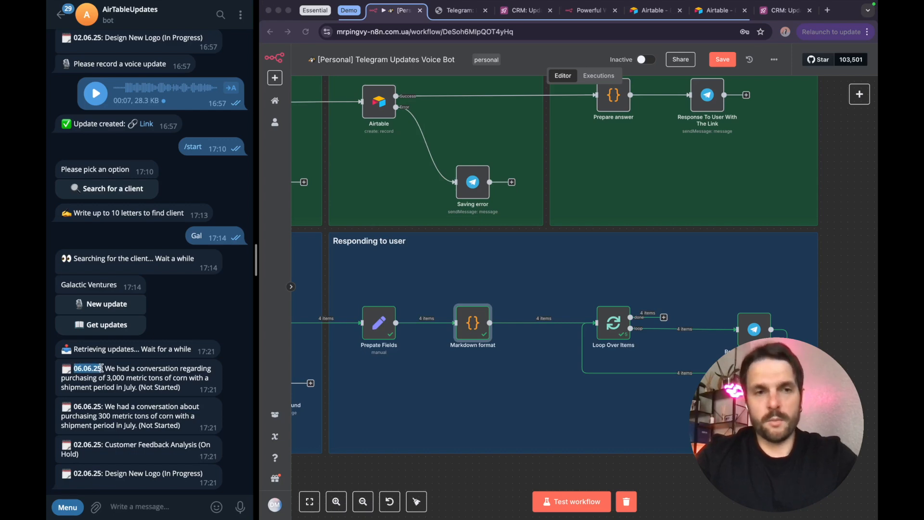
{"action": "left_click", "coordinate": [145, 389]}
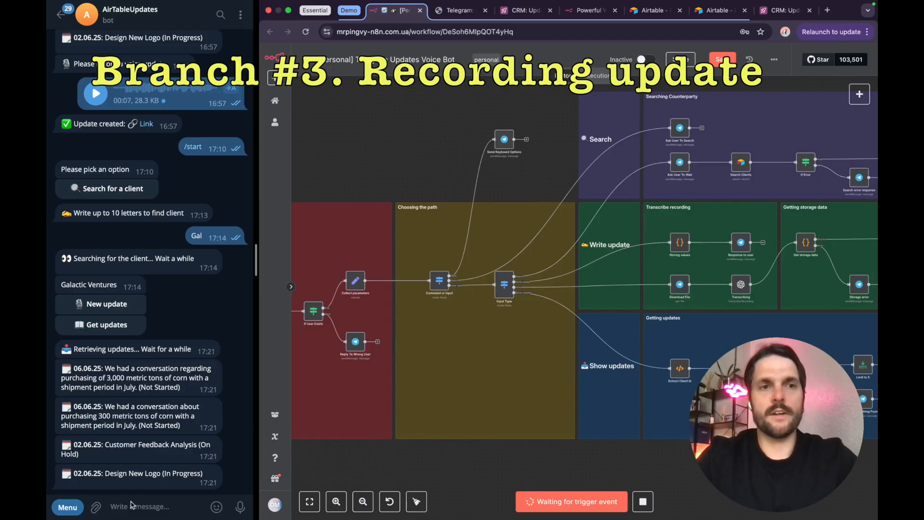
Step: Request a new update for Galactic Ventures in the bot chat and trace the Write update branch to the voice recording prompt
{"action": "left_click", "coordinate": [104, 303]}
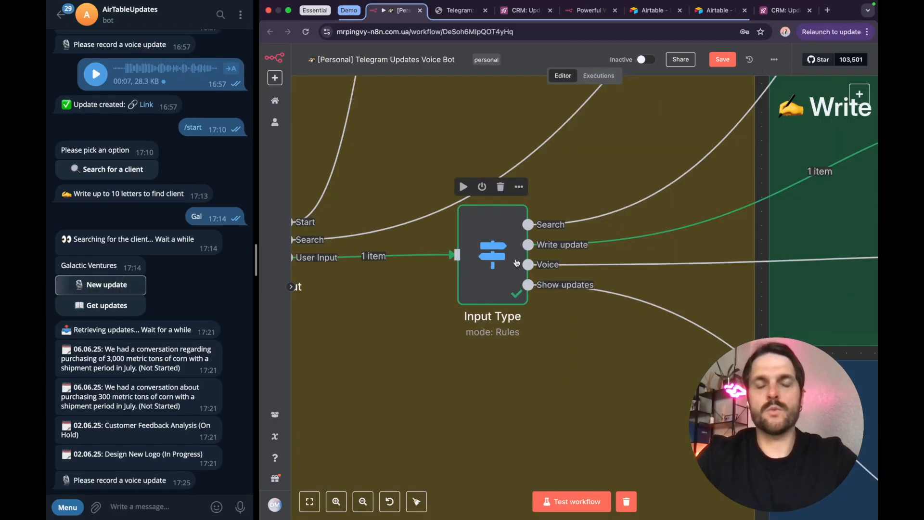
{"action": "scroll", "coordinate": [517, 263], "scroll_direction": "down", "scroll_amount": 3}
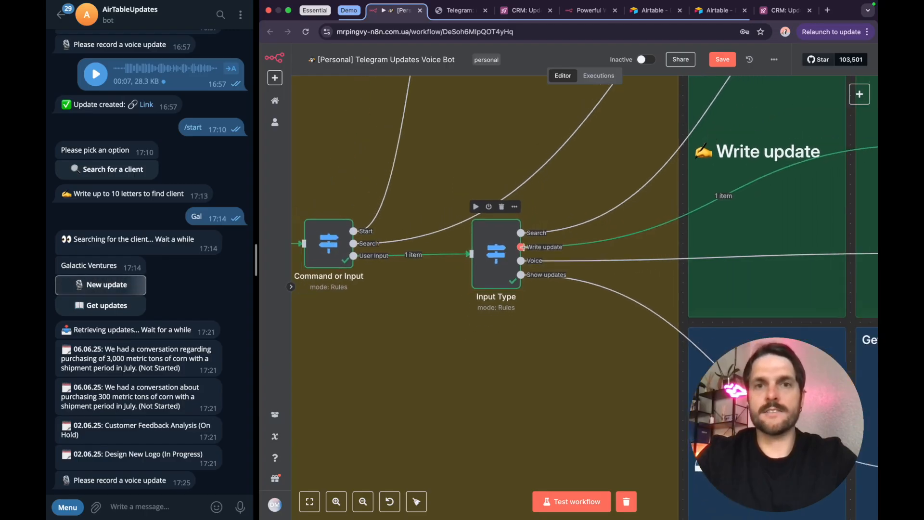
{"action": "mouse_move", "coordinate": [566, 250]}
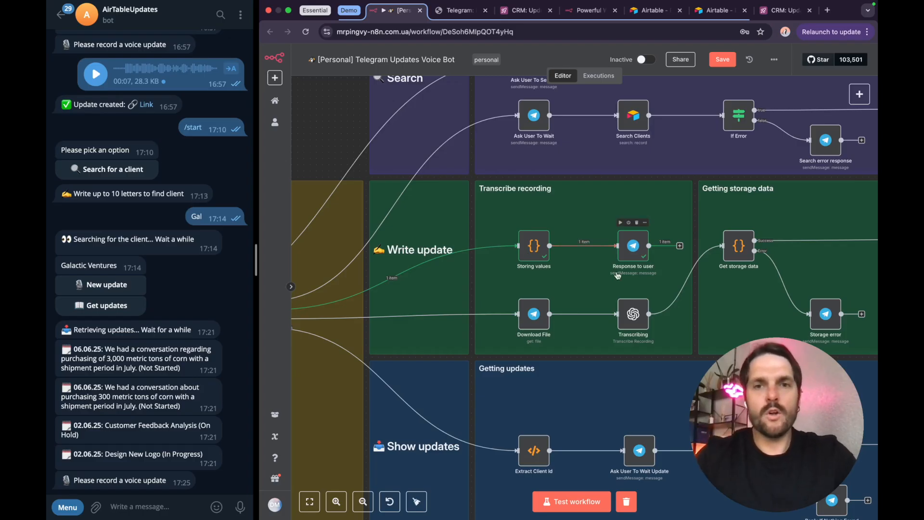
{"action": "left_click_drag", "start_coordinate": [75, 482], "coordinate": [169, 479]}
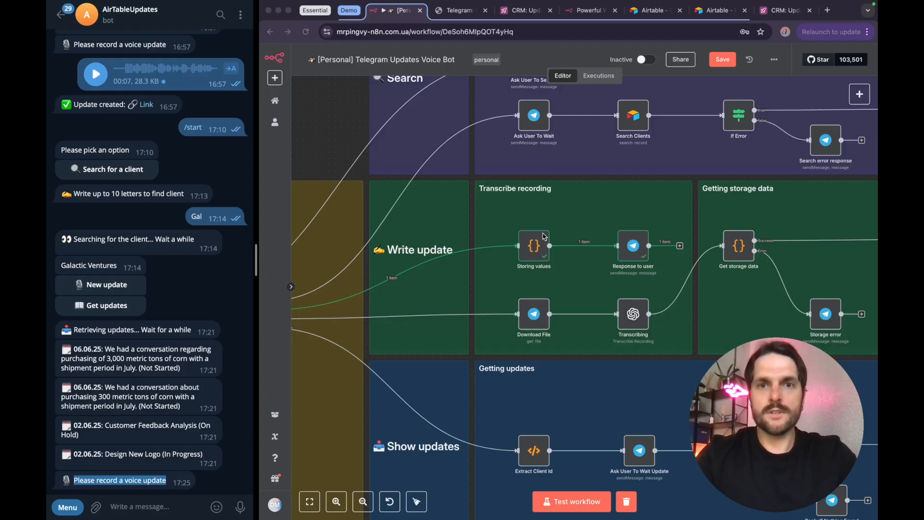
Step: Open the Storing values node, review its getWorkflowStaticData code and the storedData output fields, and close it
{"action": "left_click", "coordinate": [535, 253]}
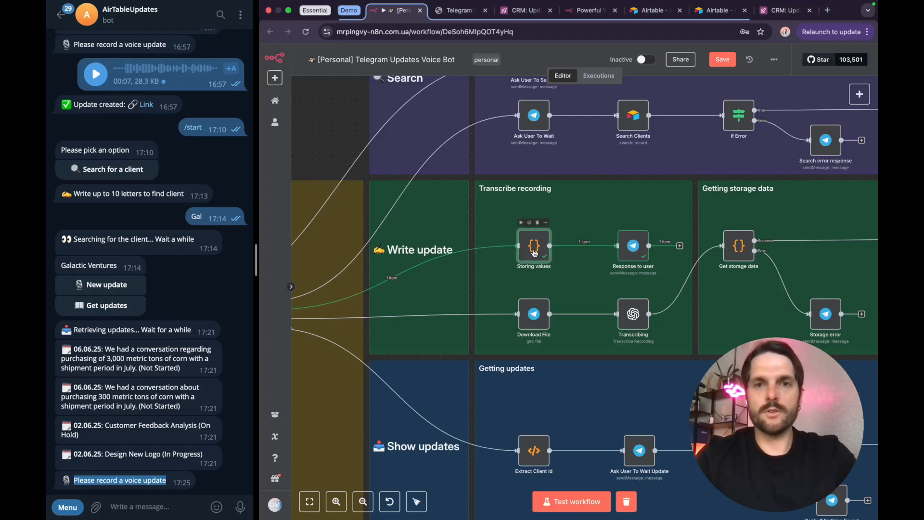
{"action": "double_click", "coordinate": [534, 253]}
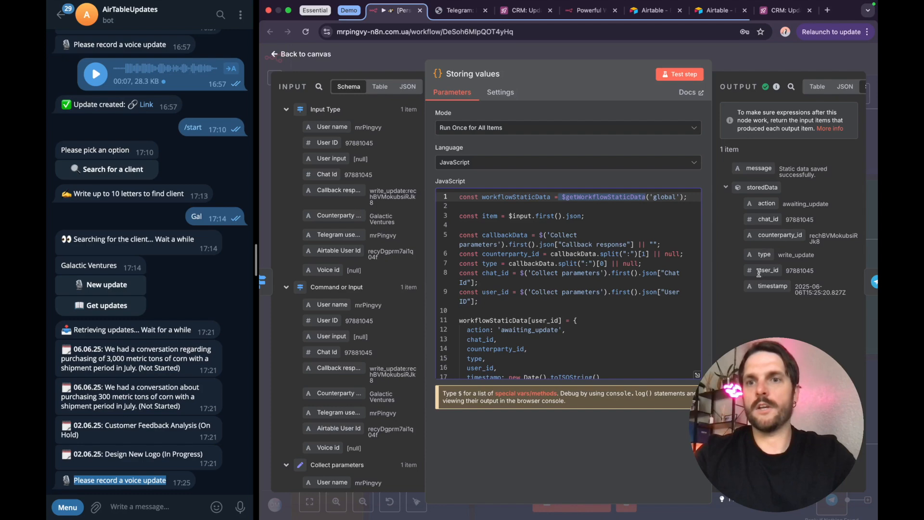
{"action": "key", "text": "Escape"}
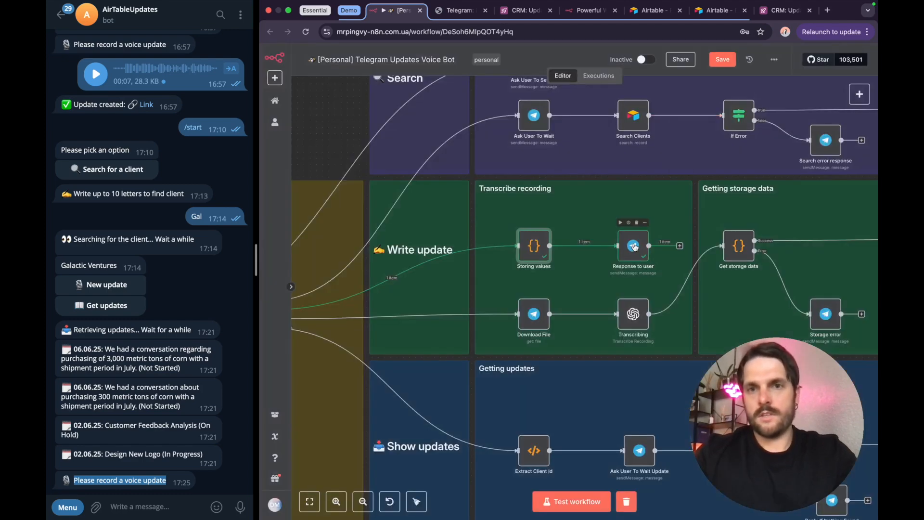
Step: Open the Response to user node in the Transcribe recording section, check its message text, and close it
{"action": "double_click", "coordinate": [634, 246]}
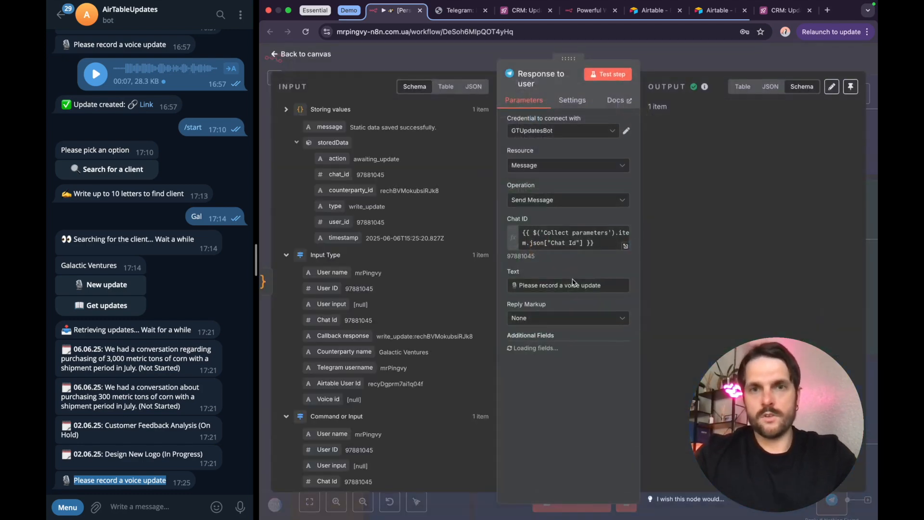
{"action": "left_click_drag", "start_coordinate": [515, 285], "coordinate": [593, 279]}
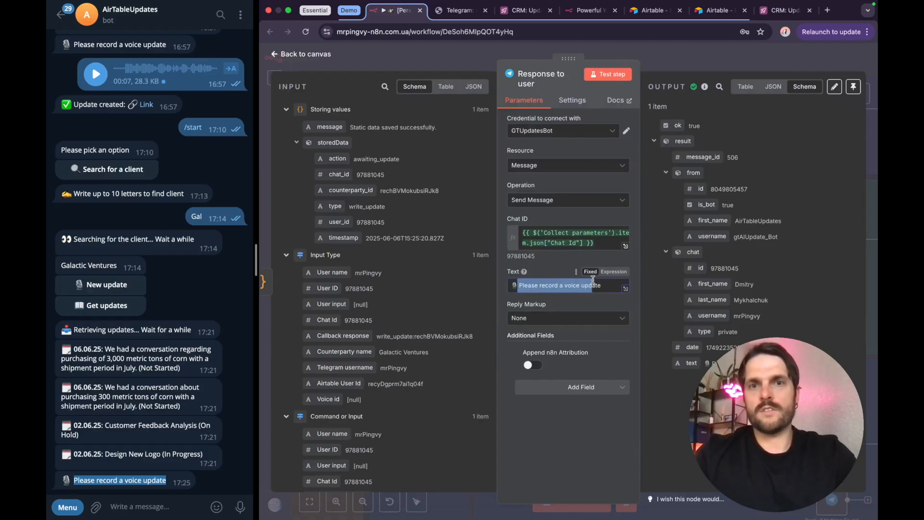
{"action": "left_click", "coordinate": [686, 60]}
Step: Record and send a voice update of about 4 seconds in the bot chat and start a test run of the workflow
{"action": "left_click", "coordinate": [233, 437]}
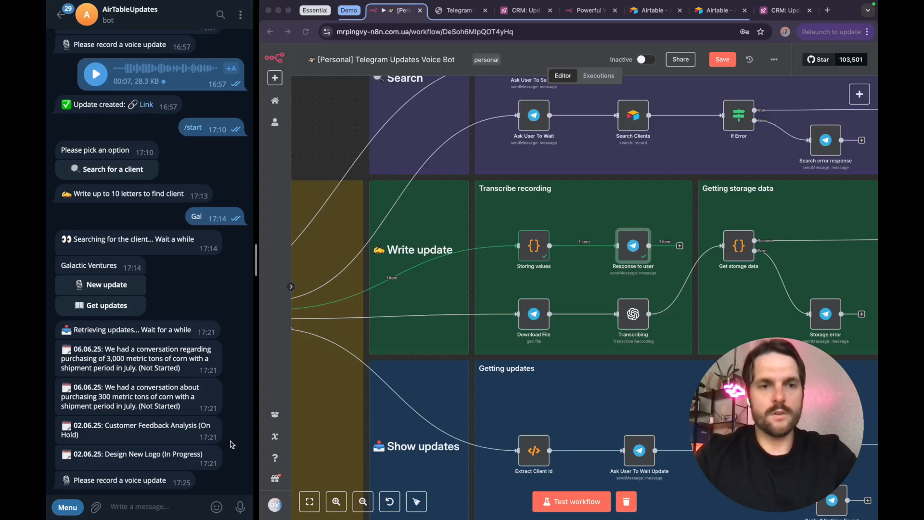
{"action": "left_click_drag", "start_coordinate": [240, 507], "coordinate": [241, 509]}
{"action": "left_click", "coordinate": [571, 502]}
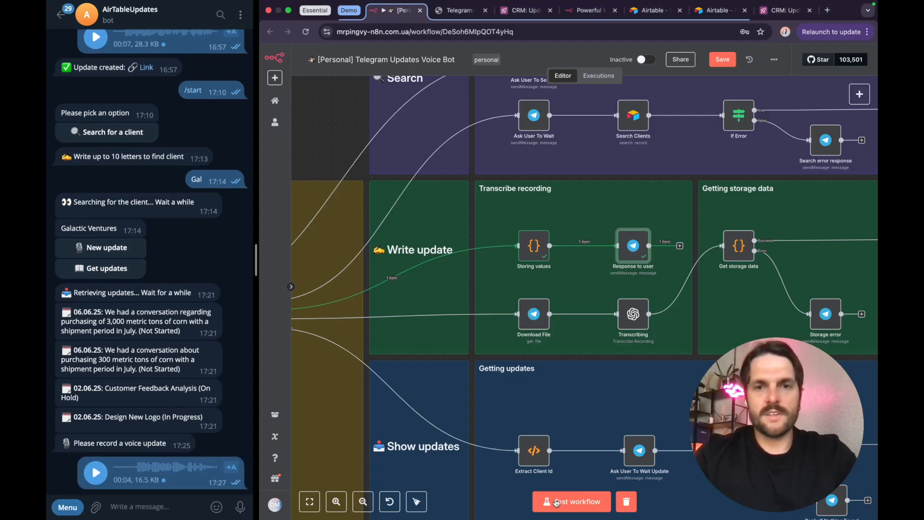
Step: Trace the executed path from the Input Type node's Voice output to the Download File and Transcribing nodes
{"action": "scroll", "coordinate": [433, 334], "scroll_direction": "left", "scroll_amount": 3}
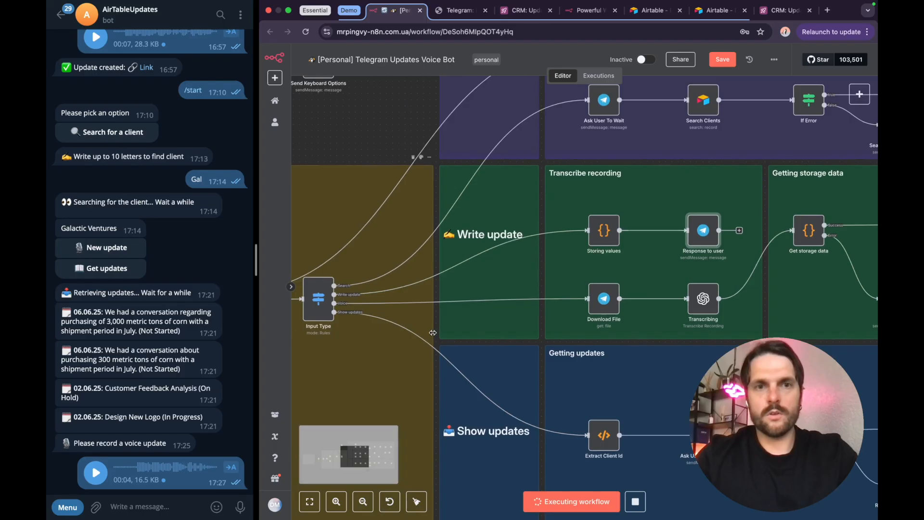
{"action": "scroll", "coordinate": [356, 303], "scroll_direction": "up", "scroll_amount": 5}
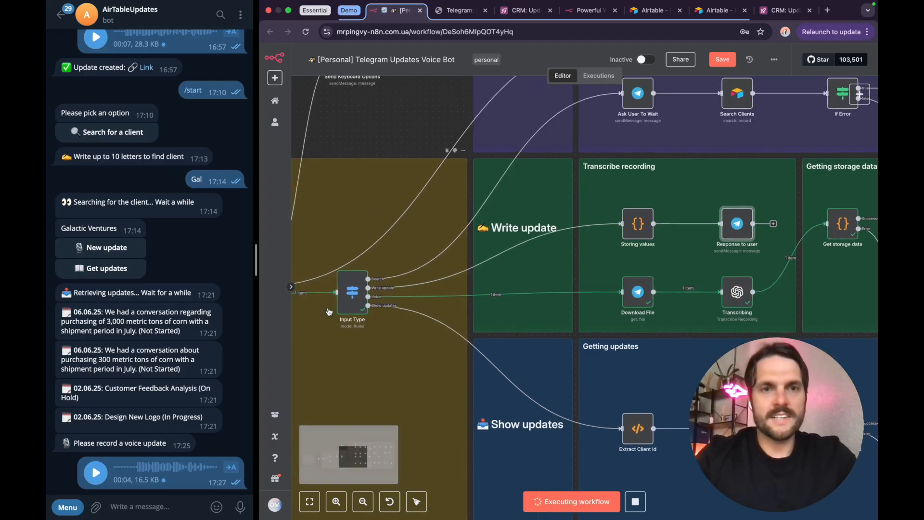
{"action": "scroll", "coordinate": [364, 299], "scroll_direction": "up", "scroll_amount": 3}
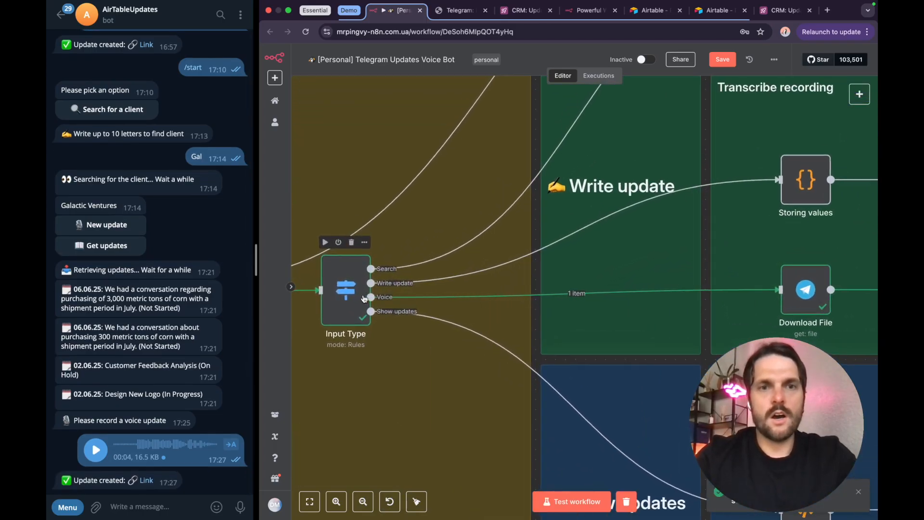
{"action": "mouse_move", "coordinate": [382, 299]}
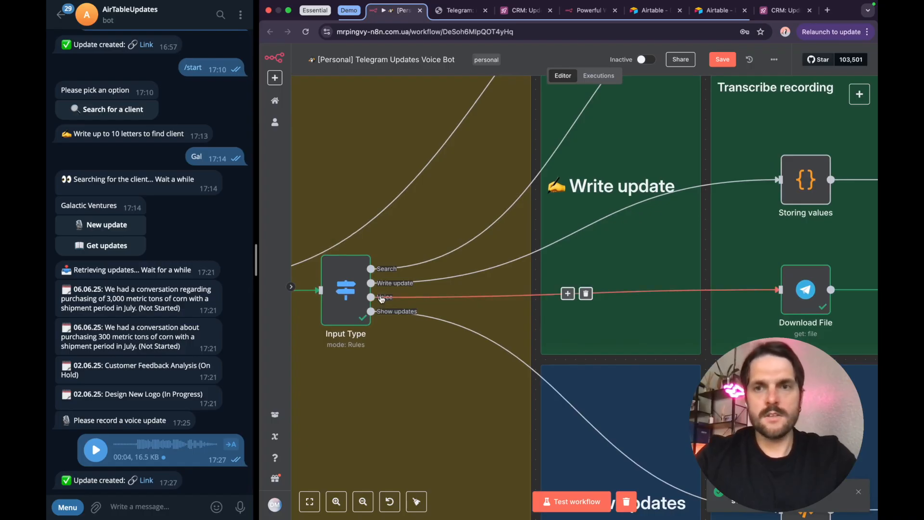
{"action": "scroll", "coordinate": [753, 265], "scroll_direction": "right", "scroll_amount": 10}
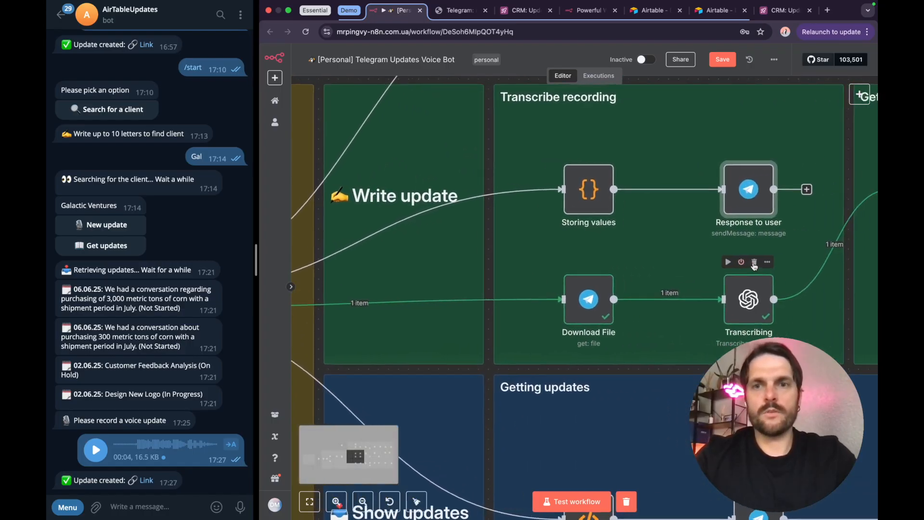
{"action": "scroll", "coordinate": [457, 306], "scroll_direction": "left", "scroll_amount": 7}
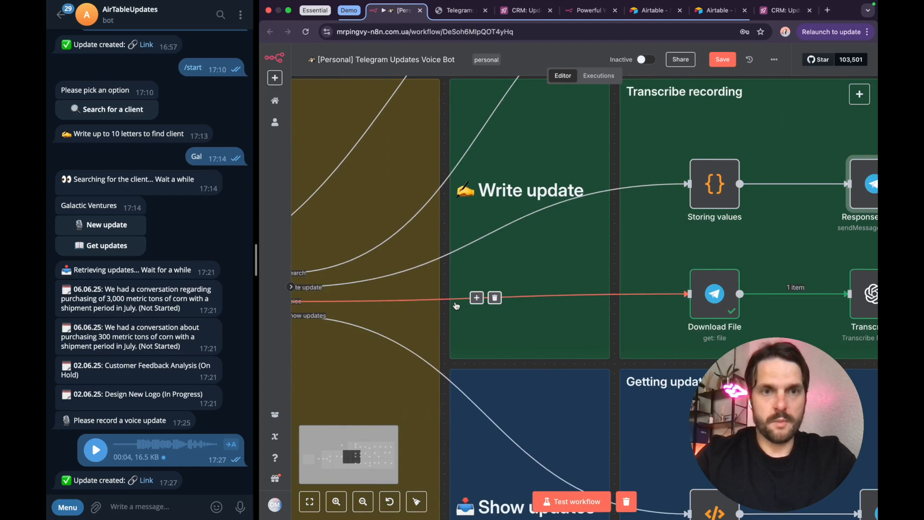
{"action": "scroll", "coordinate": [456, 305], "scroll_direction": "right", "scroll_amount": 9}
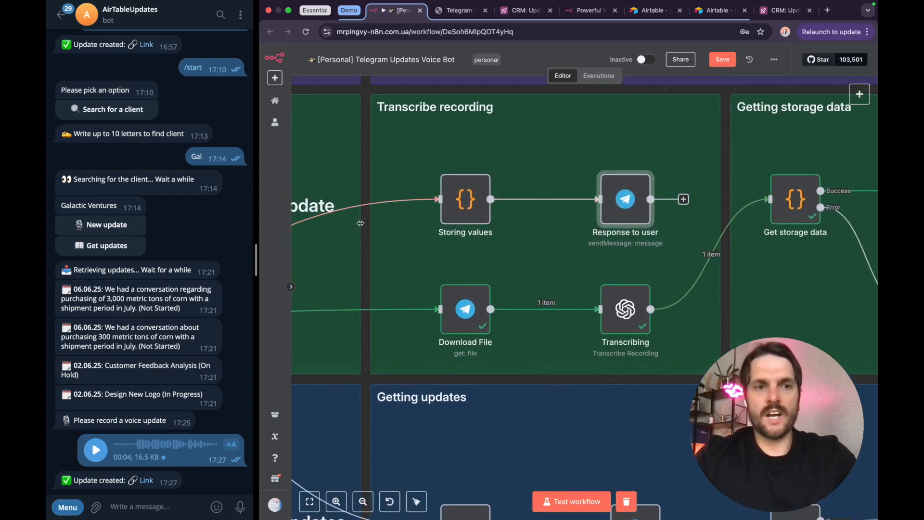
Step: Open the Download File node, review its File ID expression and binary audio output, and close it
{"action": "left_click", "coordinate": [476, 309]}
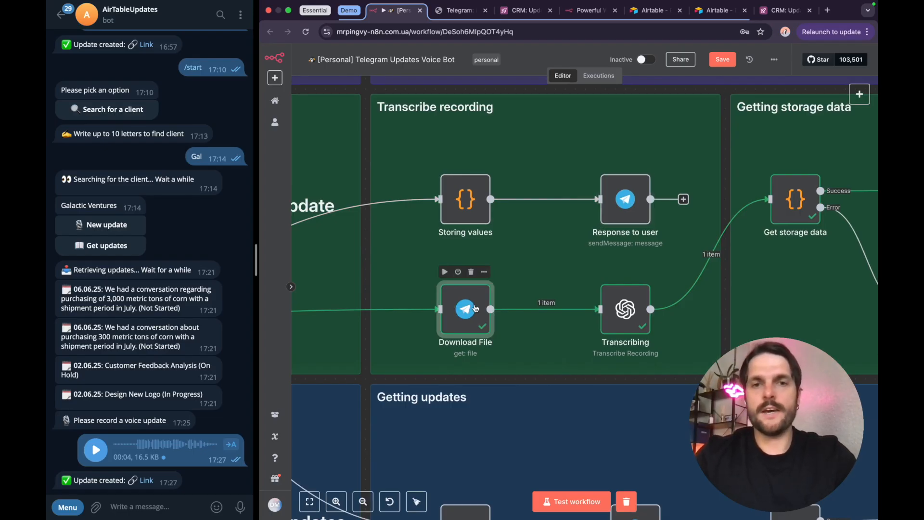
{"action": "double_click", "coordinate": [475, 308]}
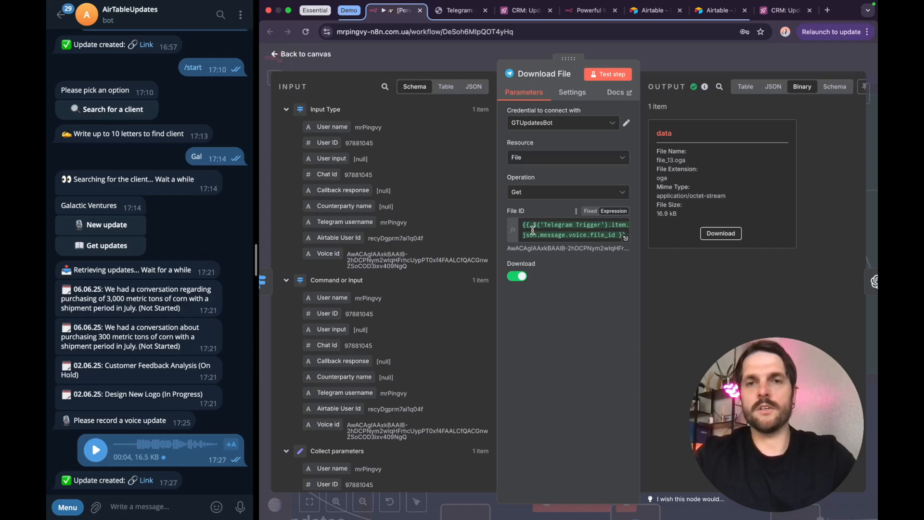
{"action": "left_click", "coordinate": [693, 49]}
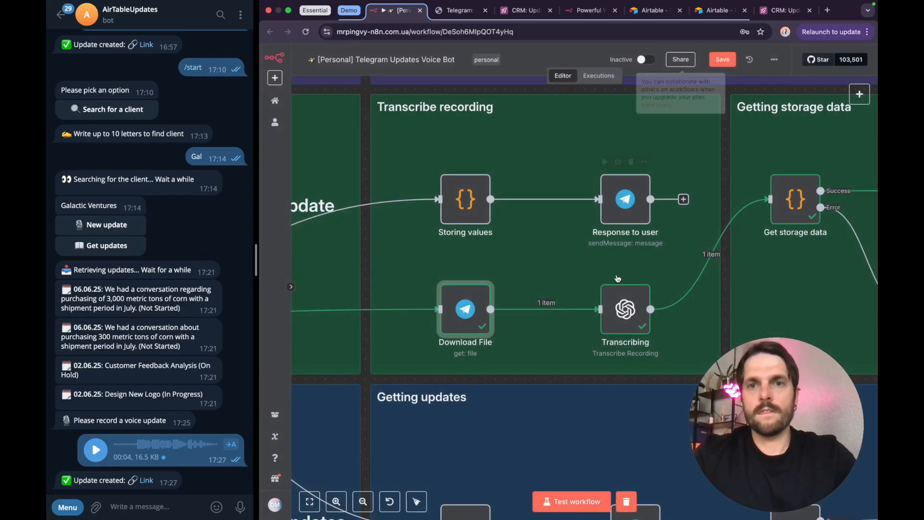
Step: Open the Transcribing node, compare its Input Data Field Name with the incoming binary field, read the transcribed text, and close it
{"action": "double_click", "coordinate": [626, 319]}
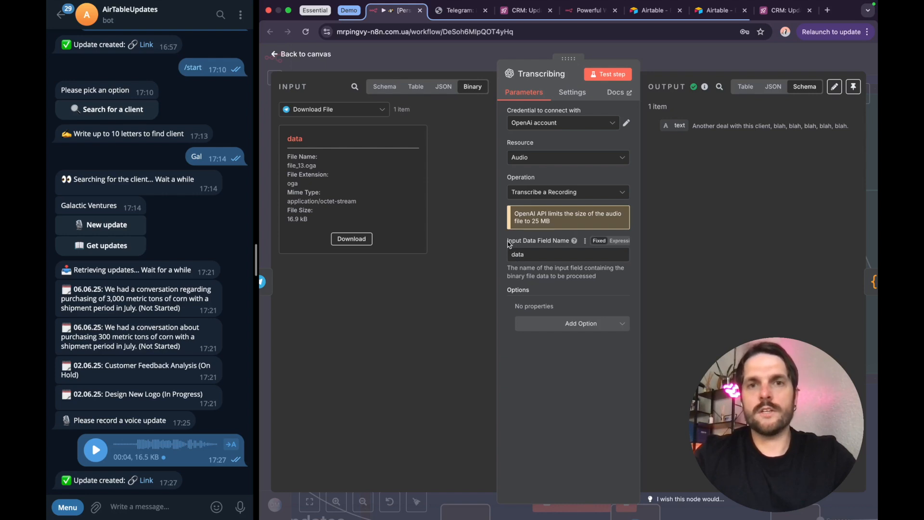
{"action": "left_click_drag", "start_coordinate": [507, 241], "coordinate": [554, 241]}
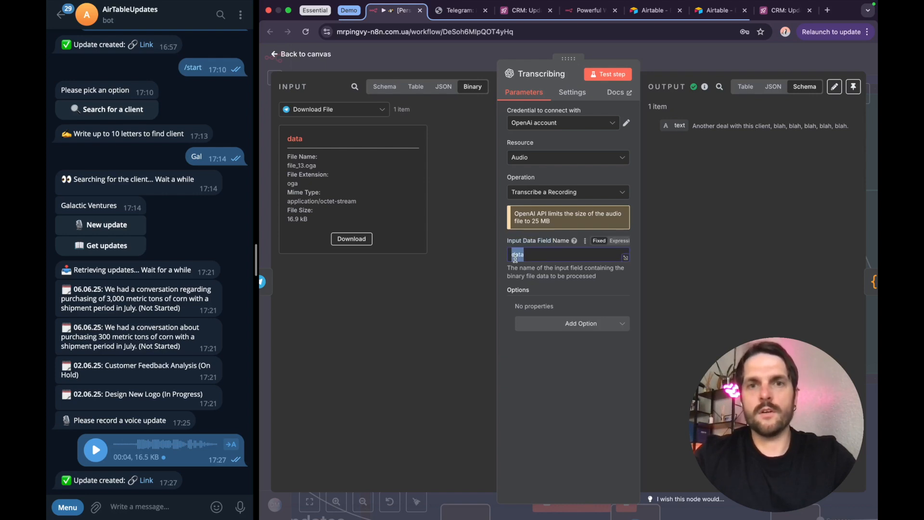
{"action": "double_click", "coordinate": [295, 138]}
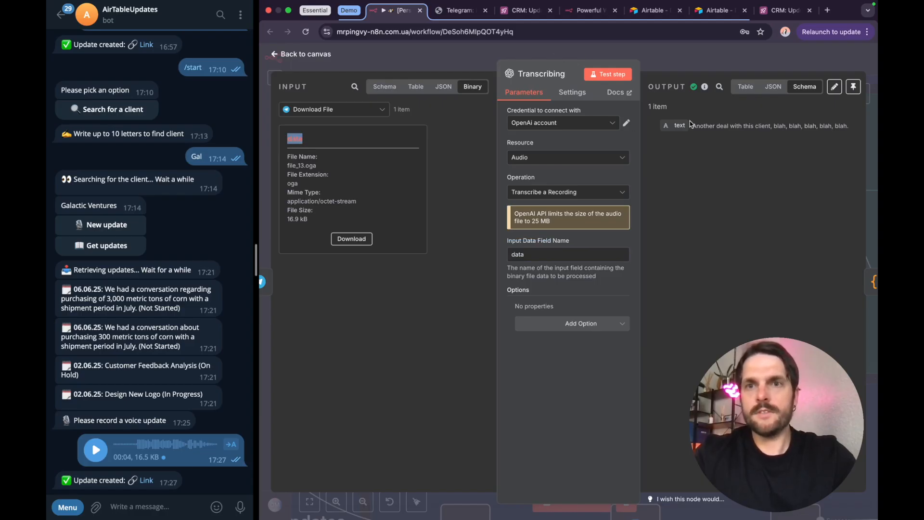
{"action": "left_click_drag", "start_coordinate": [694, 125], "coordinate": [850, 127]}
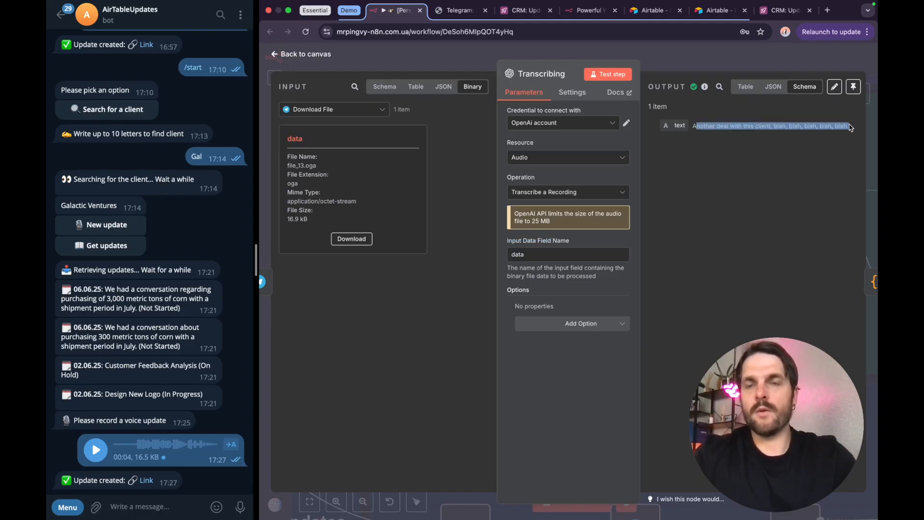
{"action": "left_click", "coordinate": [686, 62]}
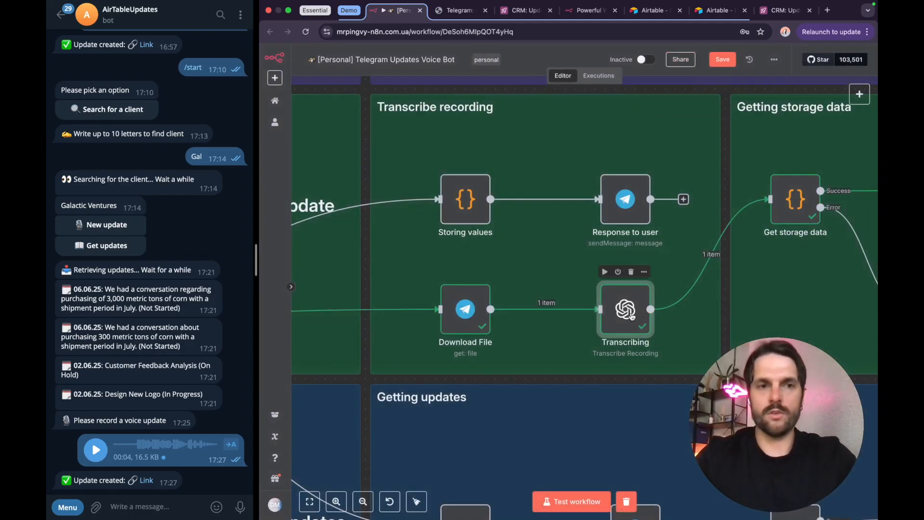
Step: Open the Get storage data node, examine the stored user entries with their action, type and counterparty_id fields, and close it
{"action": "scroll", "coordinate": [632, 316], "scroll_direction": "right", "scroll_amount": 10}
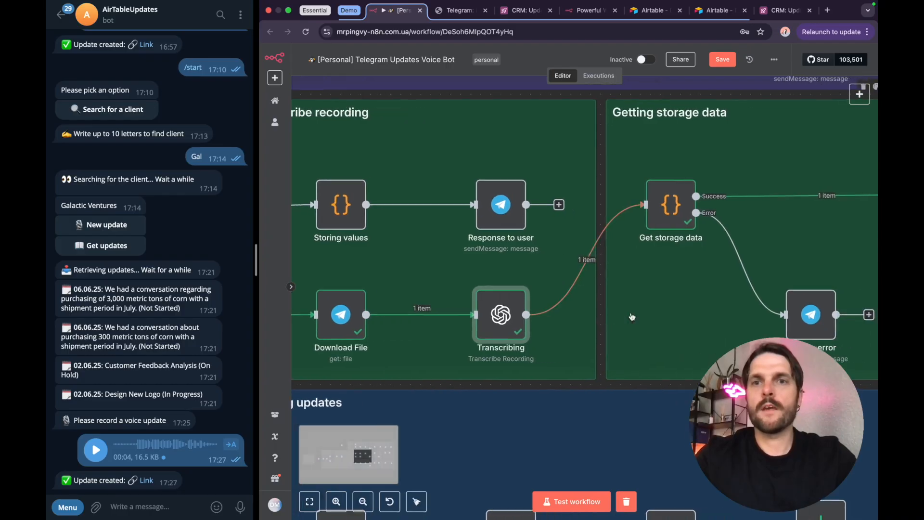
{"action": "scroll", "coordinate": [632, 315], "scroll_direction": "right", "scroll_amount": 3}
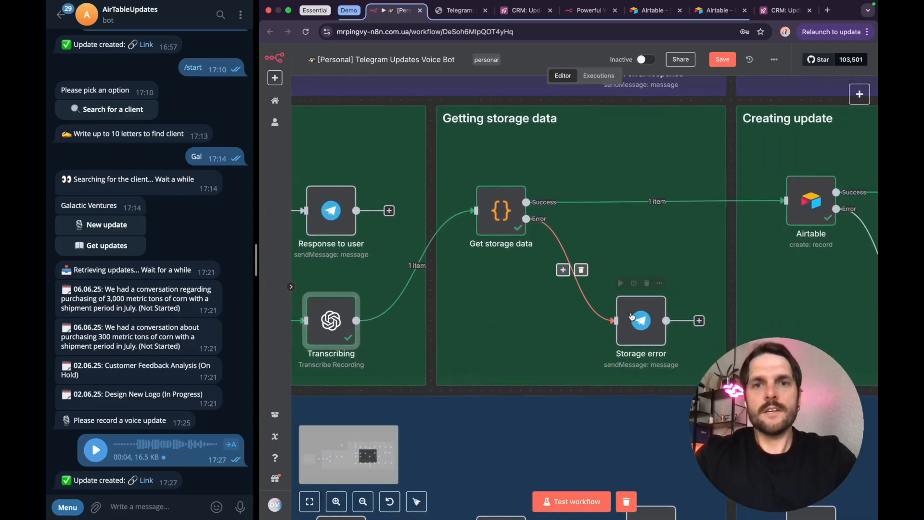
{"action": "double_click", "coordinate": [498, 219]}
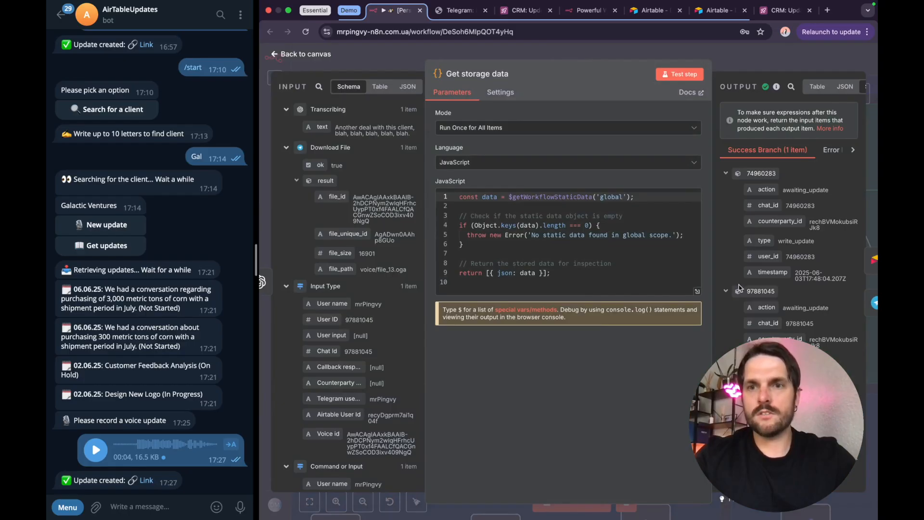
{"action": "left_click_drag", "start_coordinate": [746, 291], "coordinate": [775, 291]}
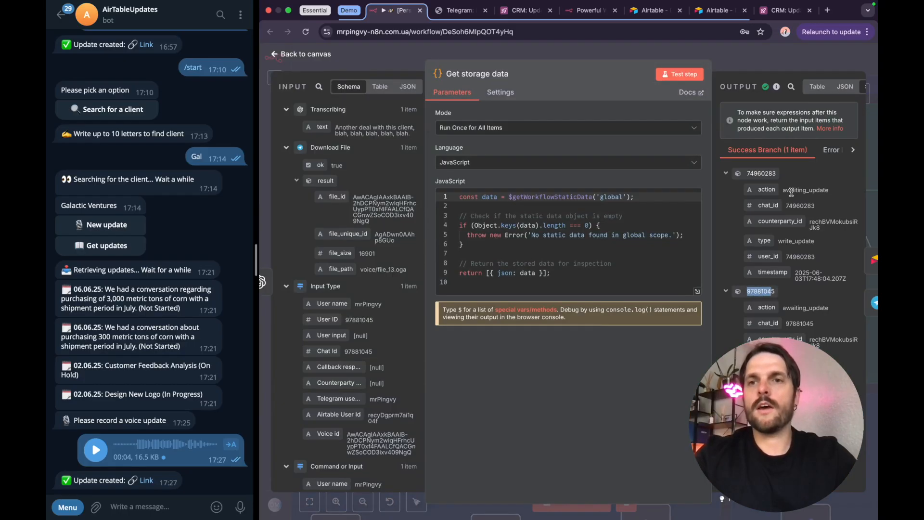
{"action": "left_click_drag", "start_coordinate": [788, 206], "coordinate": [831, 191]}
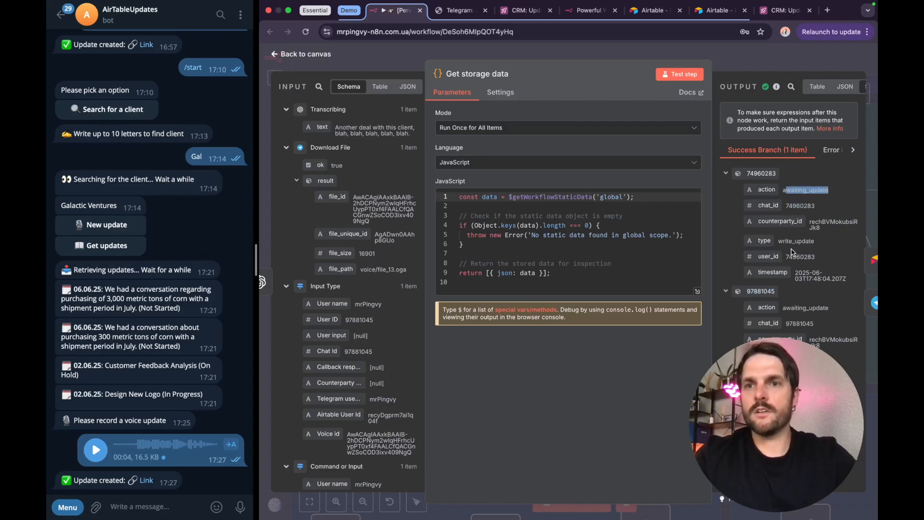
{"action": "left_click_drag", "start_coordinate": [785, 240], "coordinate": [813, 254]}
{"action": "left_click", "coordinate": [807, 228]}
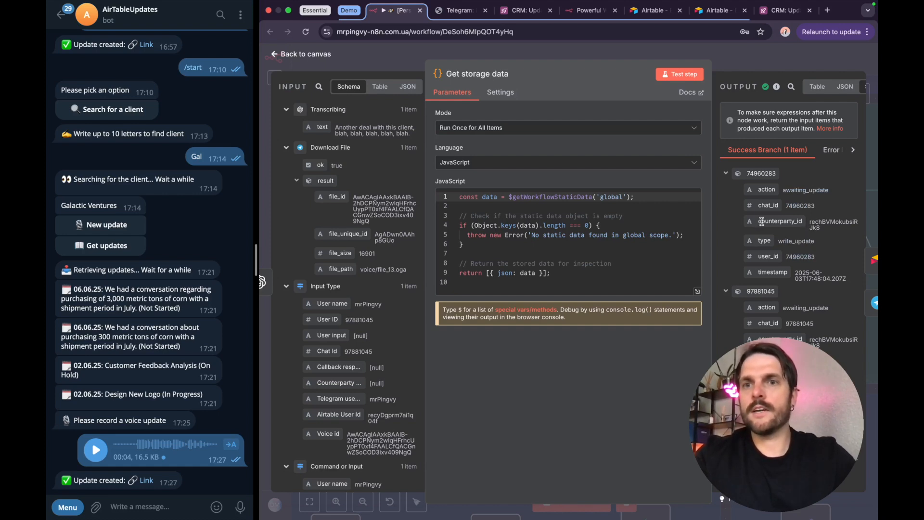
{"action": "left_click_drag", "start_coordinate": [759, 222], "coordinate": [793, 221]}
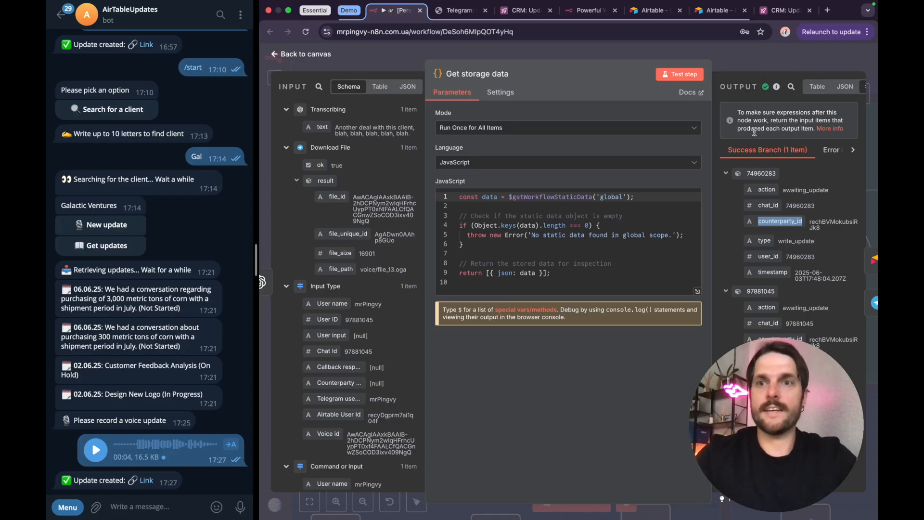
{"action": "left_click", "coordinate": [744, 65]}
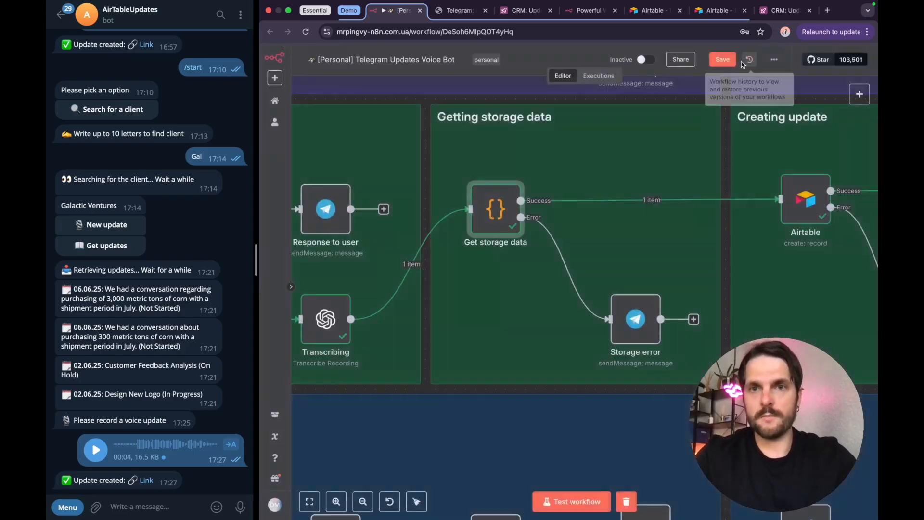
Step: Open the Storage error node on the Error output, read its message text, and close it
{"action": "mouse_move", "coordinate": [636, 318]}
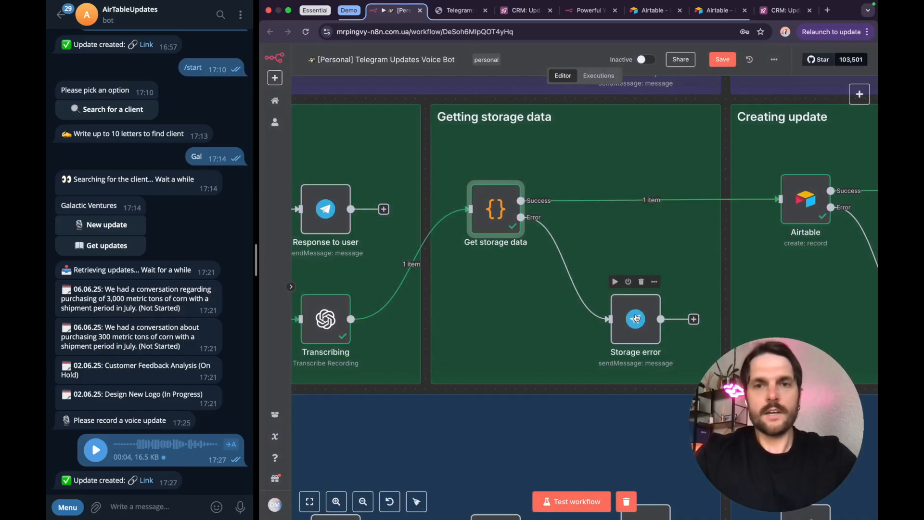
{"action": "left_click", "coordinate": [630, 316]}
{"action": "double_click", "coordinate": [630, 317]}
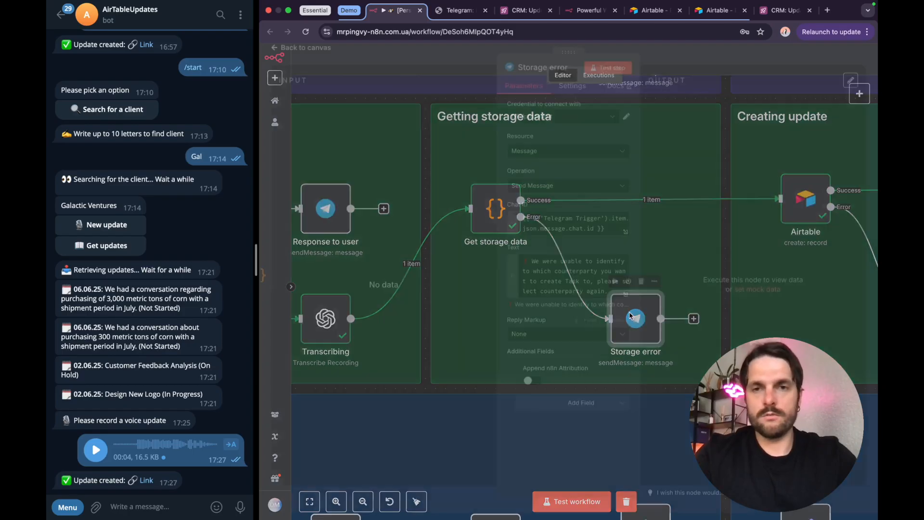
{"action": "left_click_drag", "start_coordinate": [536, 266], "coordinate": [579, 277]}
{"action": "left_click", "coordinate": [579, 287]}
{"action": "left_click", "coordinate": [703, 61]}
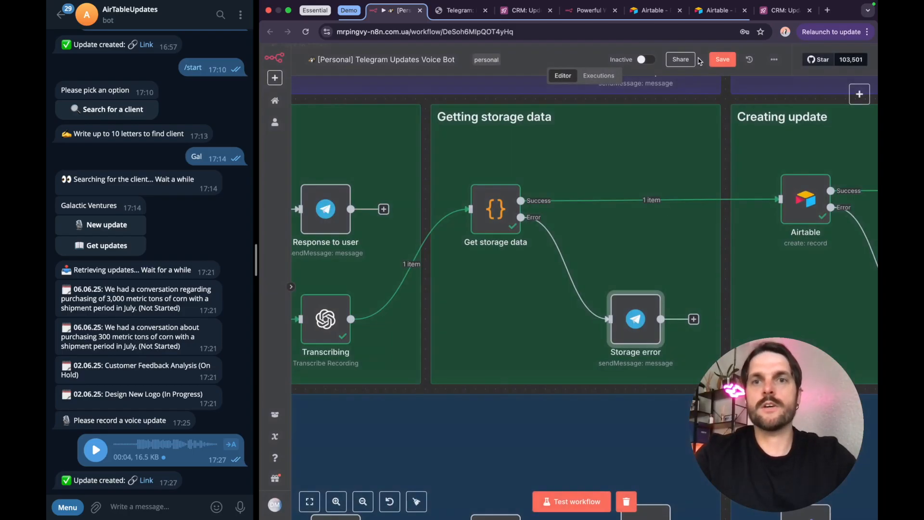
Step: Open the Airtable node in the Creating update section and review its available Operation options, keeping Create
{"action": "scroll", "coordinate": [653, 285], "scroll_direction": "right", "scroll_amount": 5}
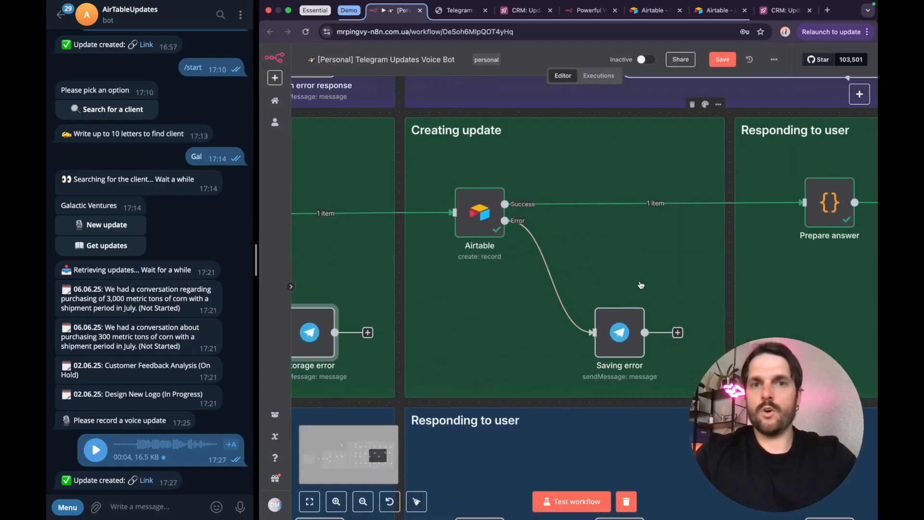
{"action": "double_click", "coordinate": [476, 215]}
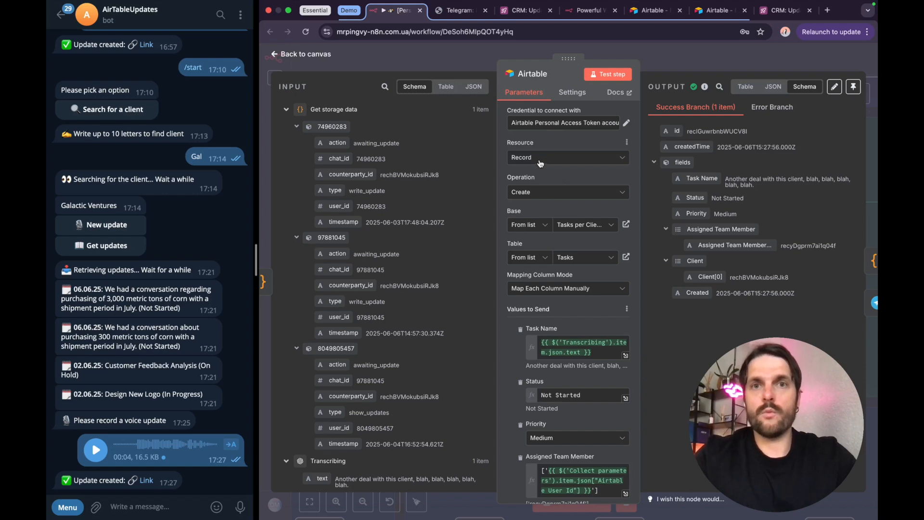
{"action": "left_click", "coordinate": [535, 192]}
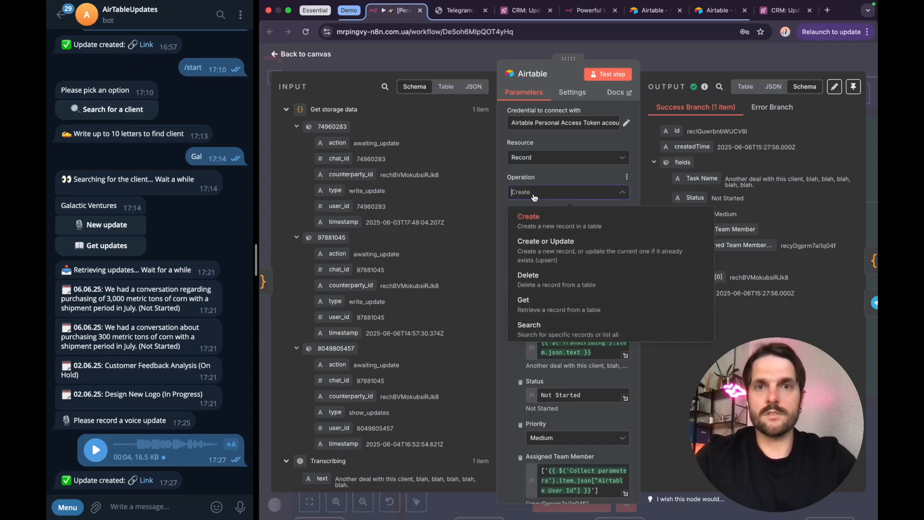
{"action": "left_click", "coordinate": [581, 179]}
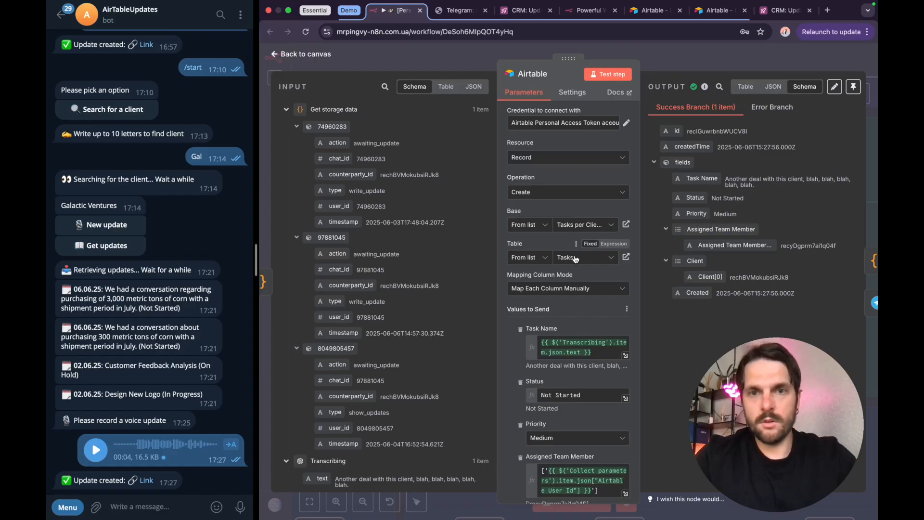
Step: Examine the Airtable node's Task Name expression, which uses the Transcribing text, and its fixed Status value
{"action": "scroll", "coordinate": [571, 262], "scroll_direction": "down", "scroll_amount": 3}
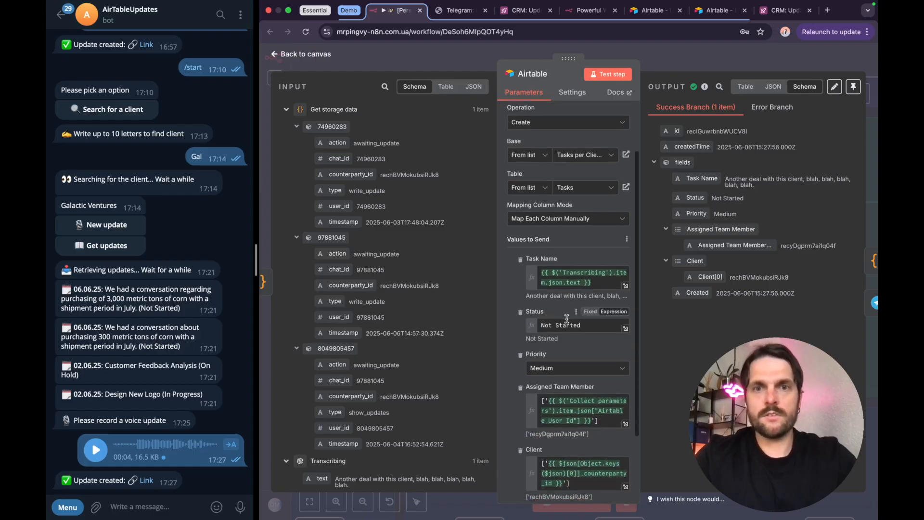
{"action": "left_click", "coordinate": [559, 276]}
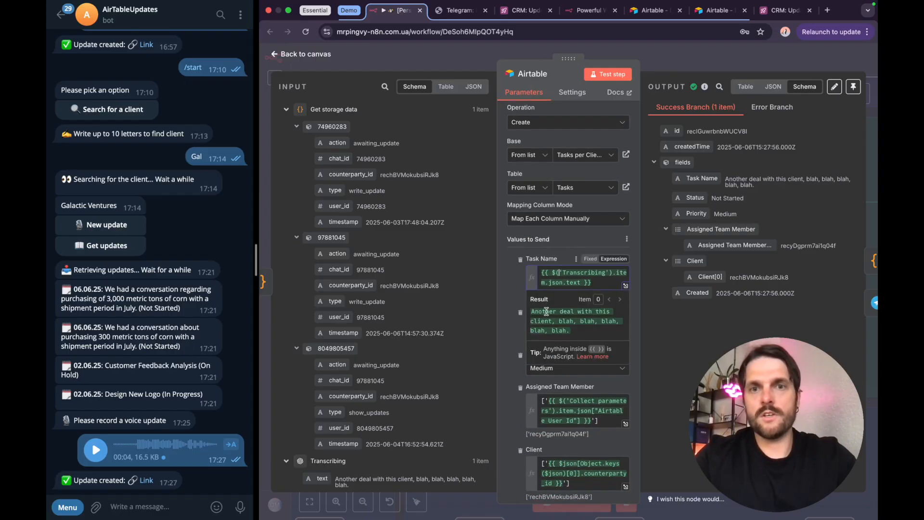
{"action": "left_click", "coordinate": [566, 256]}
{"action": "scroll", "coordinate": [566, 311], "scroll_direction": "down", "scroll_amount": 2}
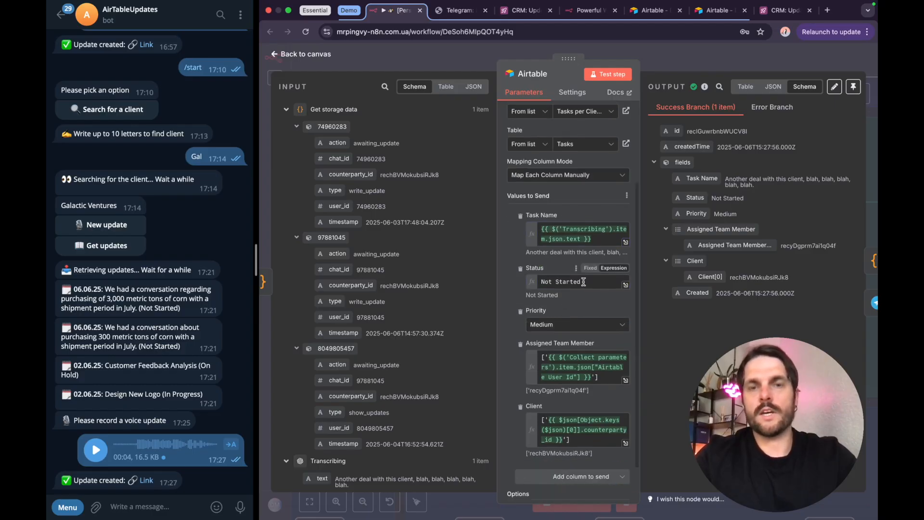
{"action": "left_click_drag", "start_coordinate": [582, 282], "coordinate": [541, 282]}
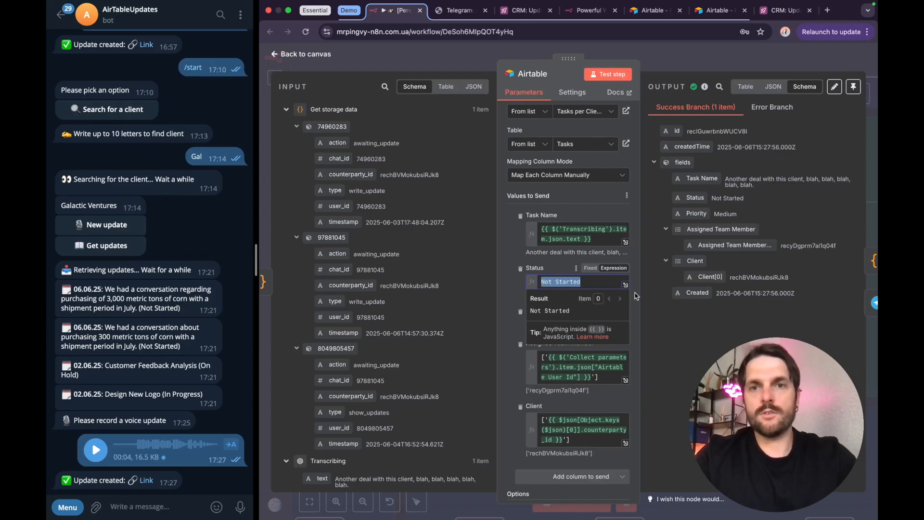
{"action": "left_click", "coordinate": [636, 296]}
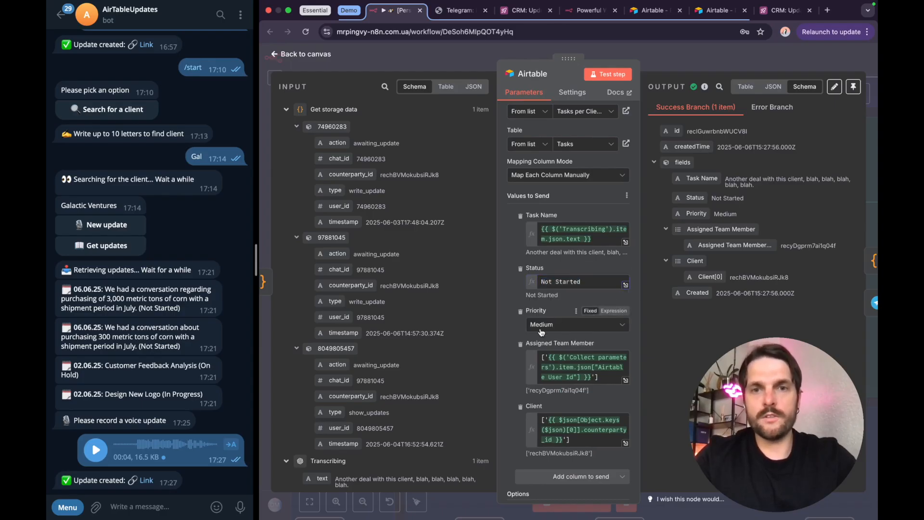
Step: Review the Assigned Team Member and Client expressions in the Airtable node's values to send, and close the node
{"action": "scroll", "coordinate": [542, 332], "scroll_direction": "down", "scroll_amount": 2}
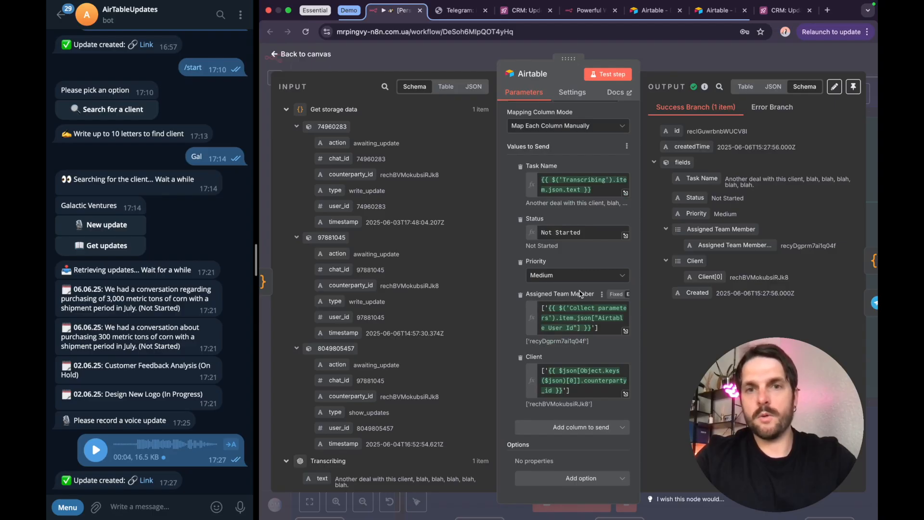
{"action": "left_click", "coordinate": [573, 324]}
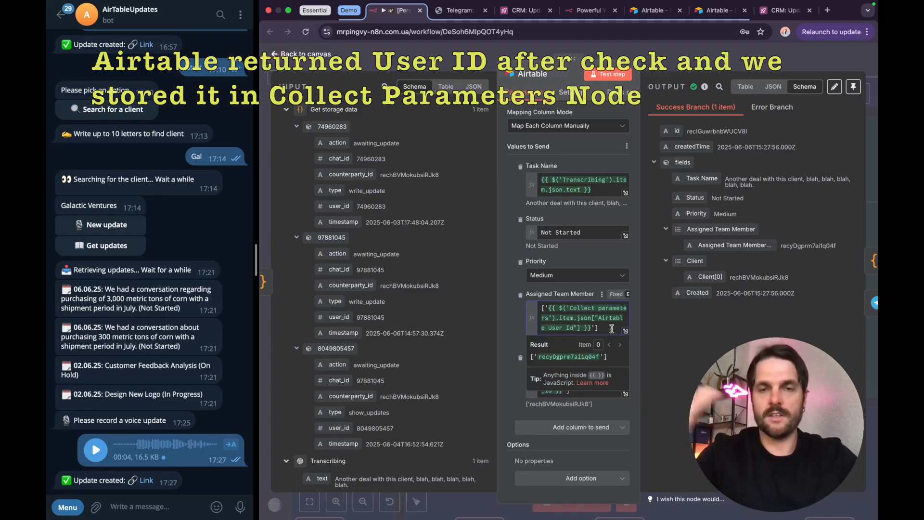
{"action": "left_click", "coordinate": [500, 334]}
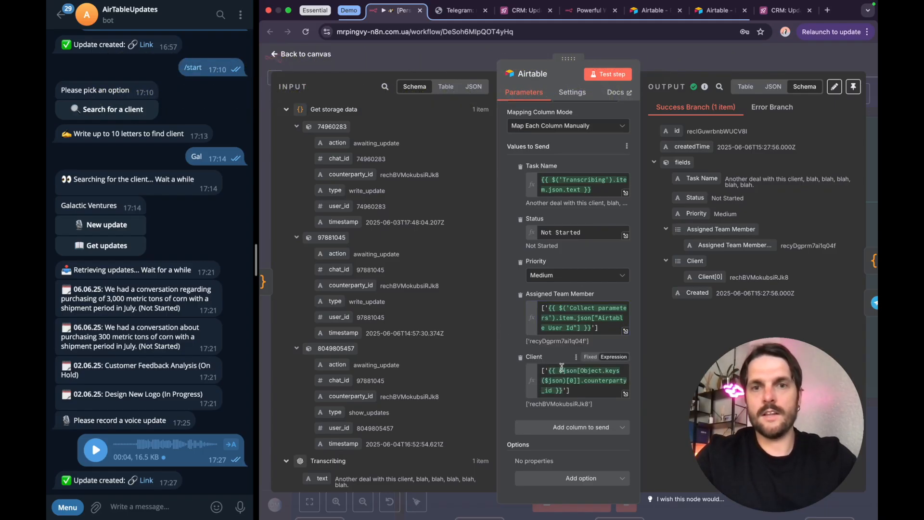
{"action": "mouse_move", "coordinate": [561, 373]}
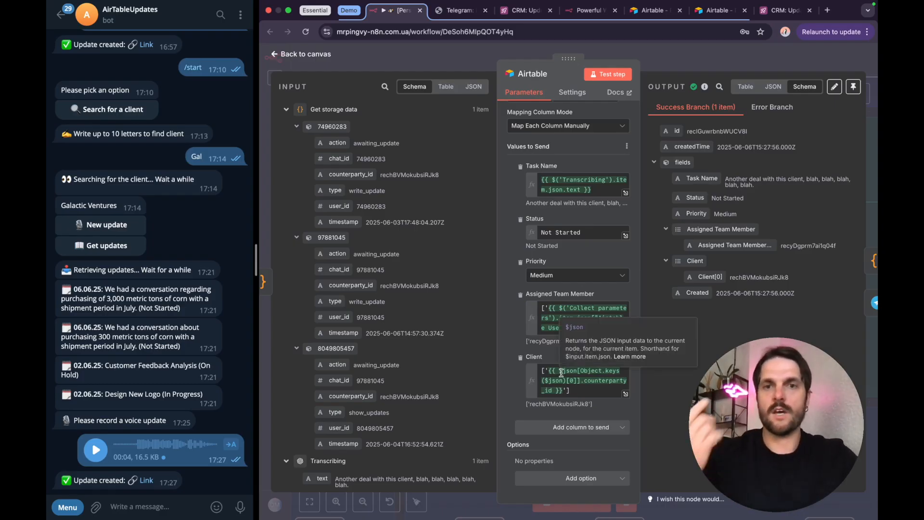
{"action": "left_click_drag", "start_coordinate": [558, 371], "coordinate": [565, 391]}
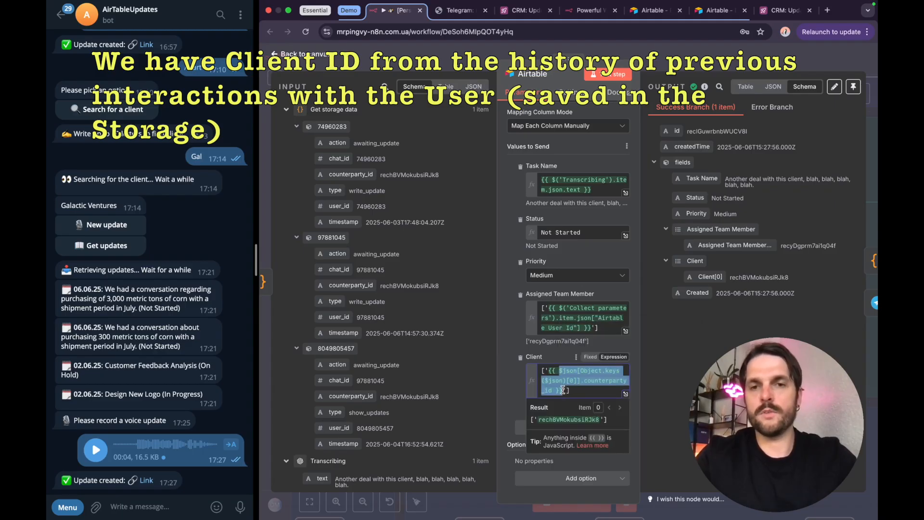
{"action": "left_click", "coordinate": [691, 62]}
Step: Open the Saving error node on the Airtable Error output, read its Chat ID and Text expressions, and close it
{"action": "scroll", "coordinate": [639, 287], "scroll_direction": "right", "scroll_amount": 3}
{"action": "scroll", "coordinate": [639, 287], "scroll_direction": "up", "scroll_amount": 1}
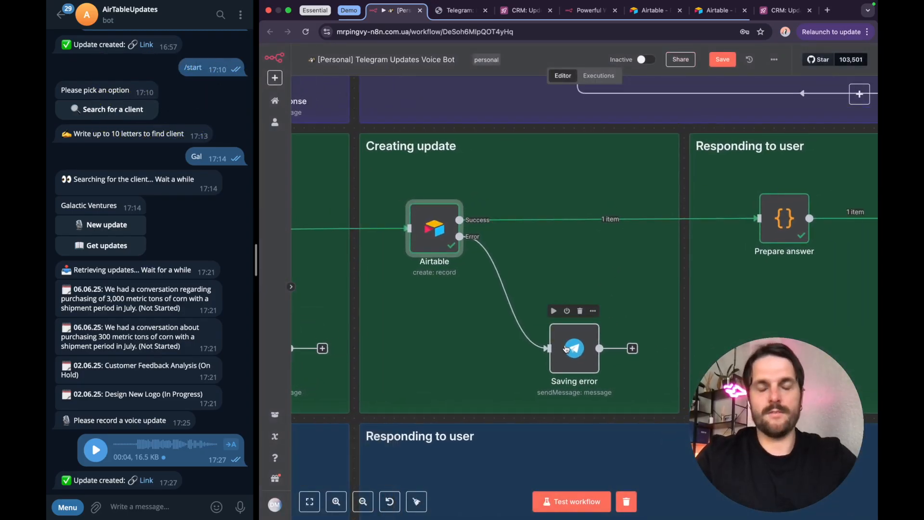
{"action": "left_click", "coordinate": [566, 348]}
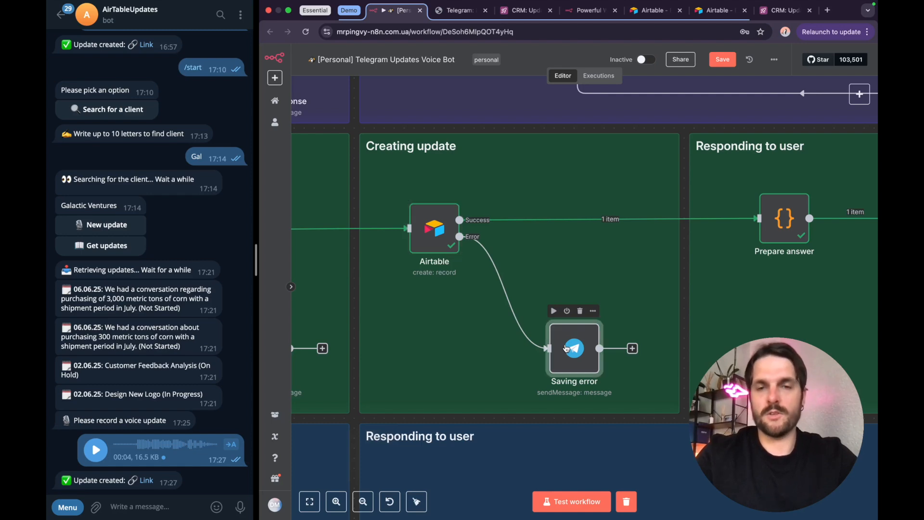
{"action": "double_click", "coordinate": [566, 349]}
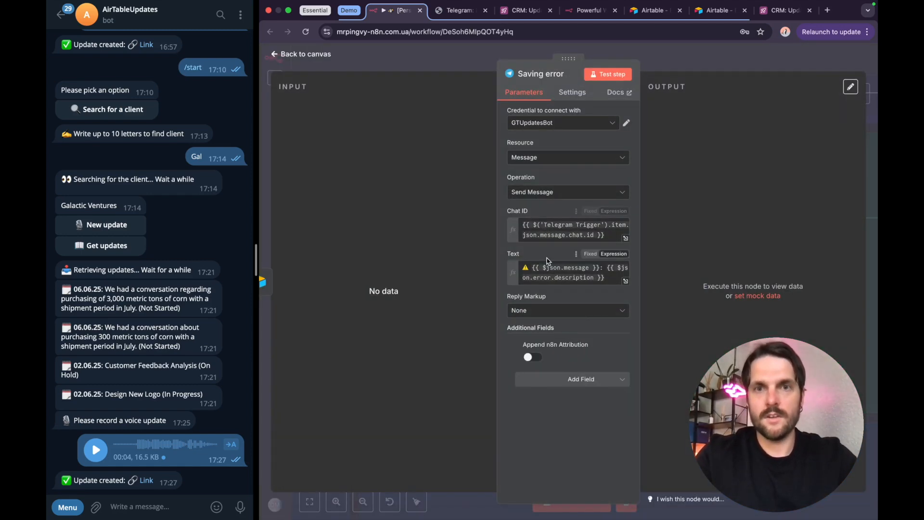
{"action": "left_click", "coordinate": [694, 54]}
Step: Open the Prepare answer node and examine the markdown string in its JavaScript that builds the Airtable record link
{"action": "scroll", "coordinate": [679, 157], "scroll_direction": "right", "scroll_amount": 5}
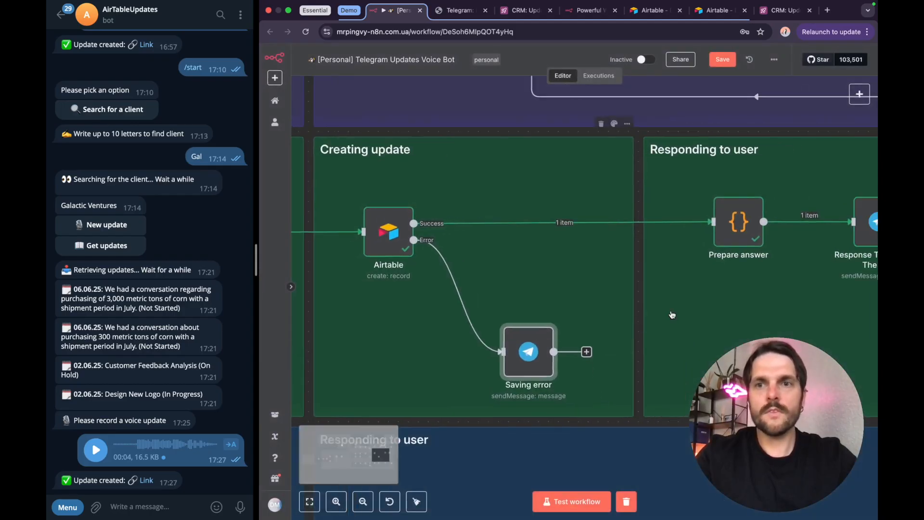
{"action": "double_click", "coordinate": [564, 237]}
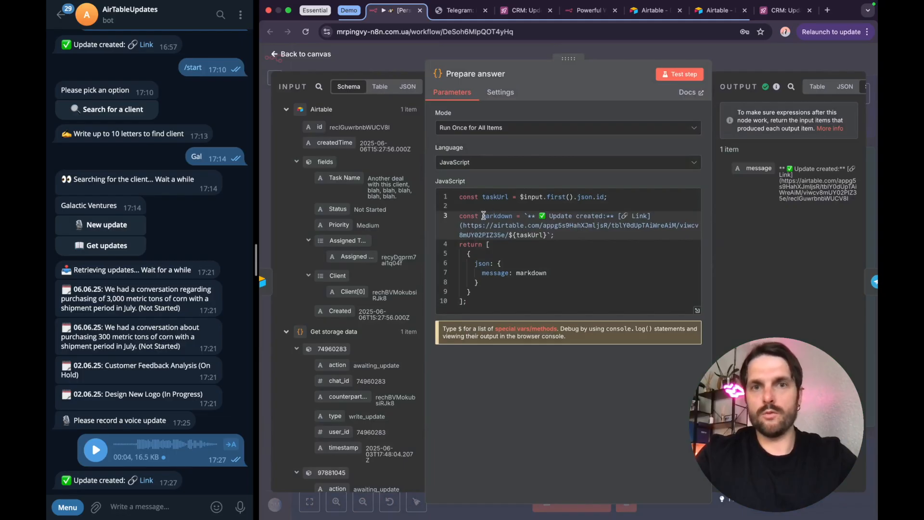
{"action": "left_click_drag", "start_coordinate": [527, 214], "coordinate": [547, 235]}
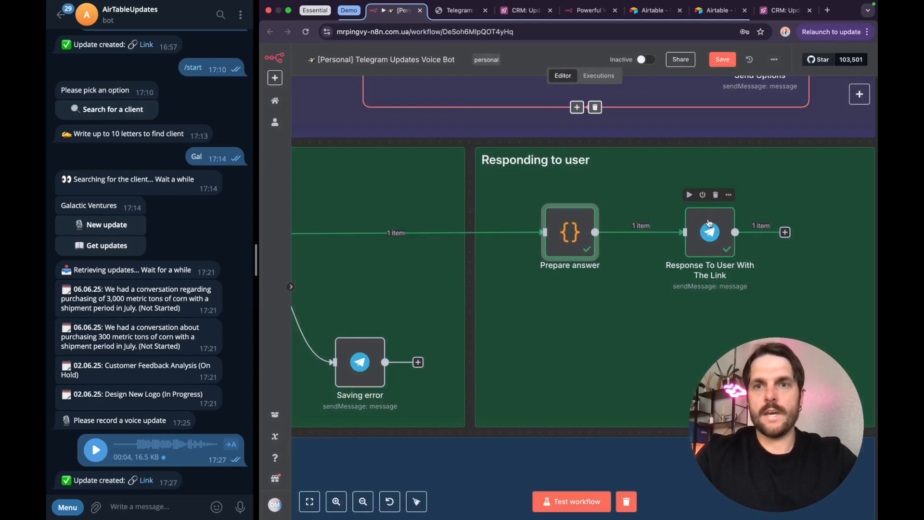
Step: Open the Response To User With The Link node, review its Text expression and evaluated message, and close it
{"action": "left_click", "coordinate": [695, 231]}
{"action": "double_click", "coordinate": [695, 231]}
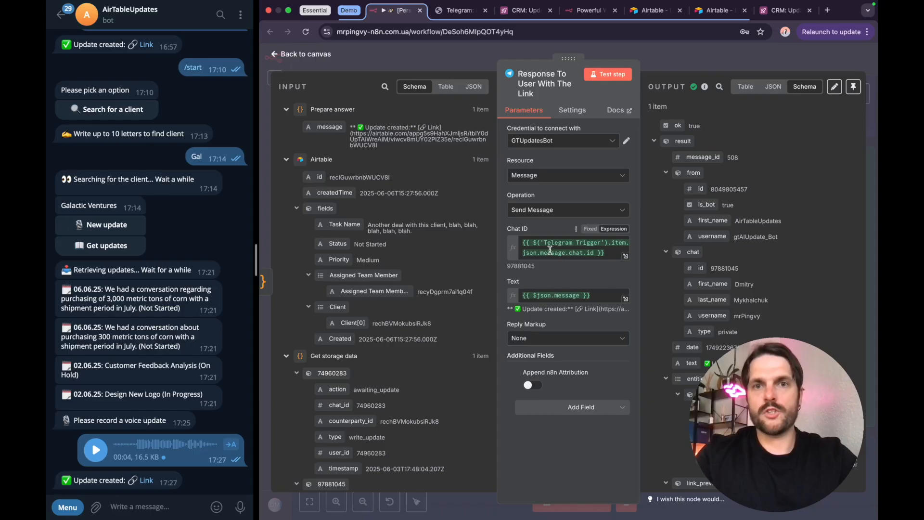
{"action": "left_click", "coordinate": [545, 296]}
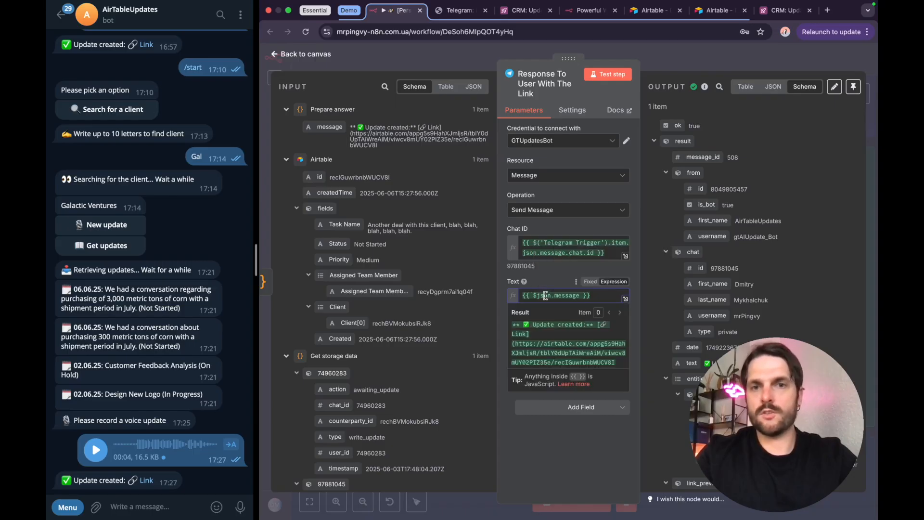
{"action": "left_click", "coordinate": [692, 63]}
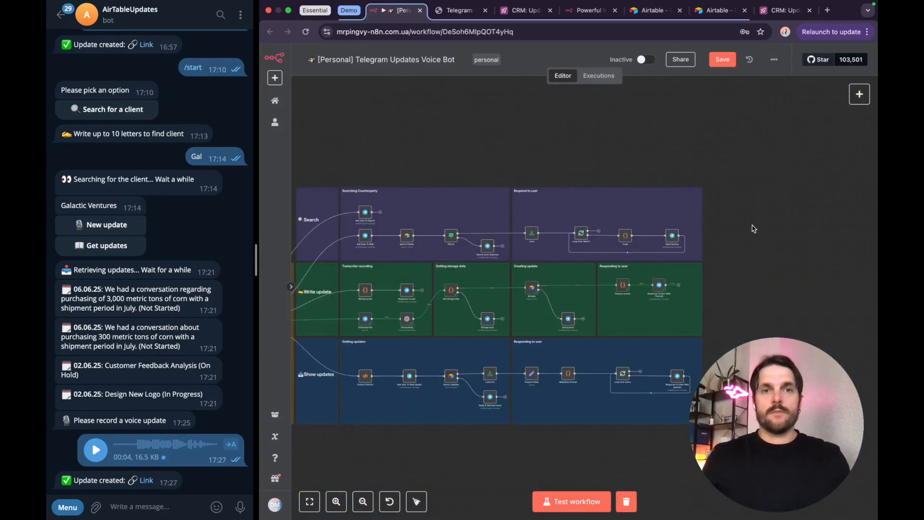